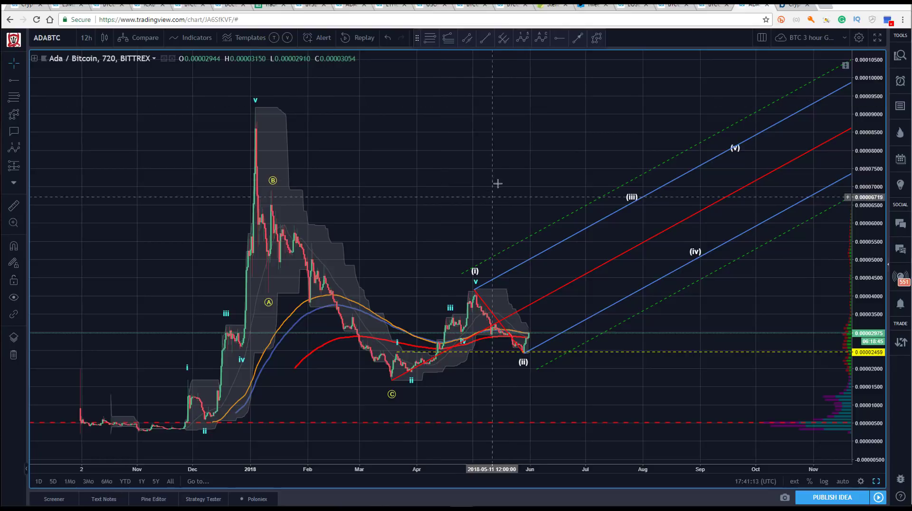
# Nudge the chart view, then drag the ABC correction's C point down onto the March low
pyautogui.moveTo(452, 154); pyautogui.dragTo(470, 145)
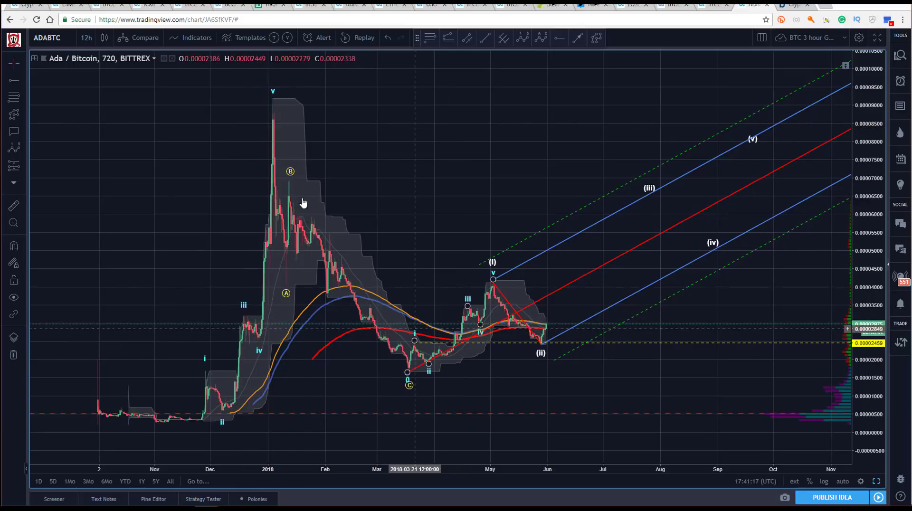
pyautogui.moveTo(158, 169); pyautogui.dragTo(146, 172)
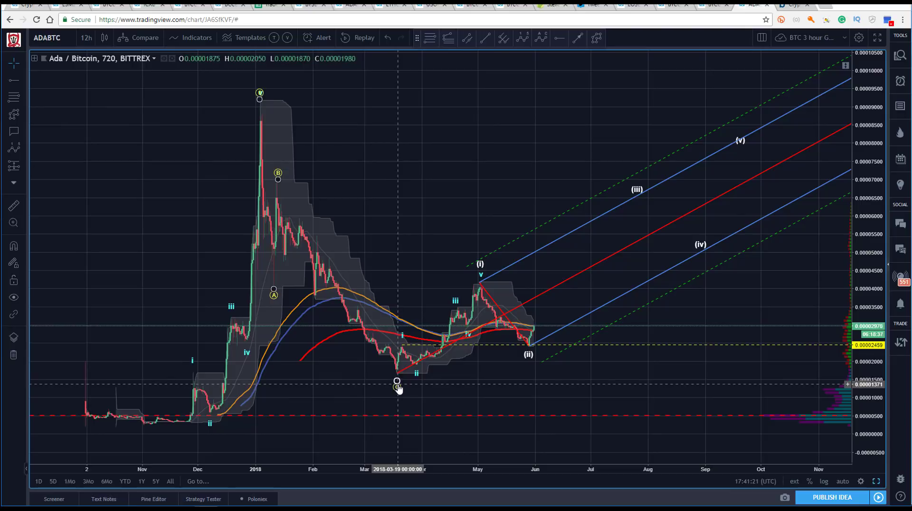
pyautogui.moveTo(398, 388); pyautogui.dragTo(395, 374)
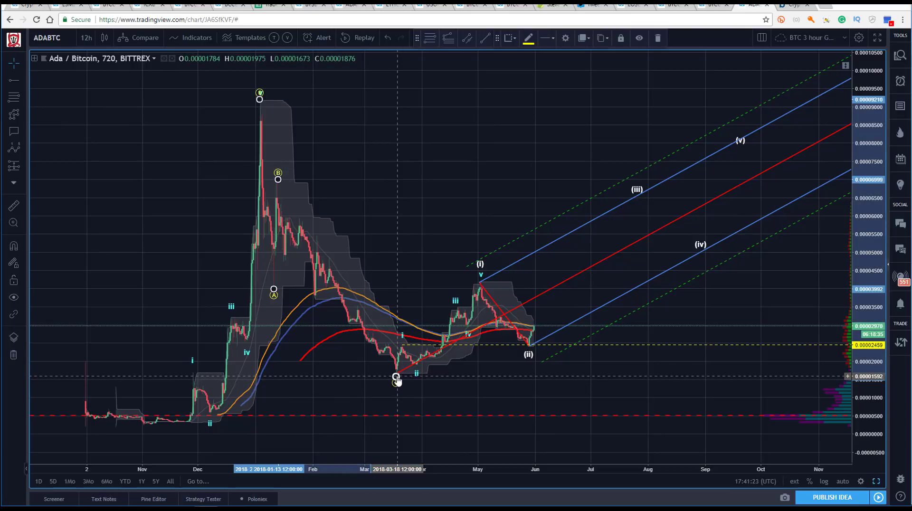
# Finish the ABC edit and mark the C low with a dashed horizontal line
pyautogui.click(206, 210)
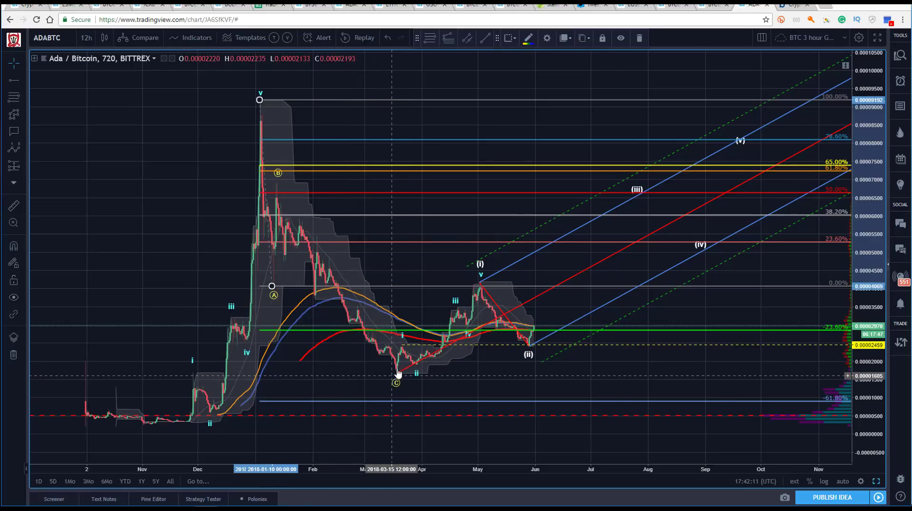
pyautogui.click(189, 215)
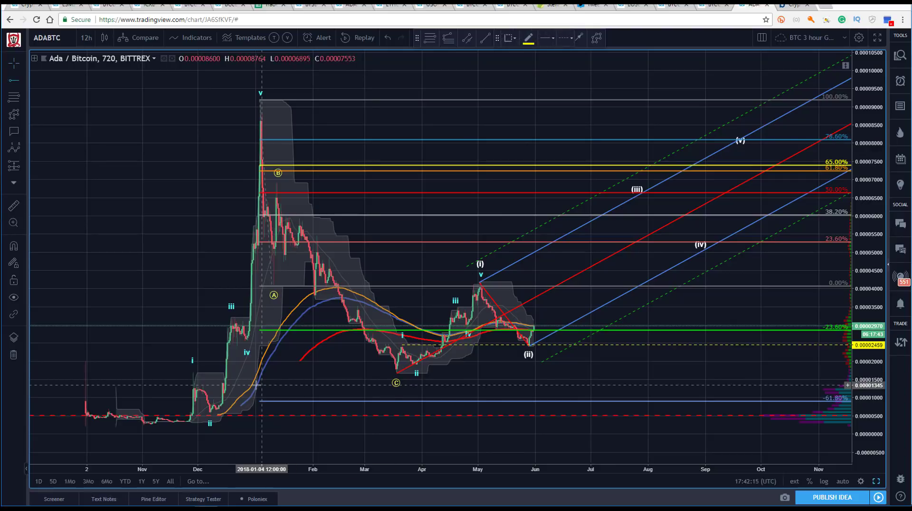
pyautogui.click(194, 373)
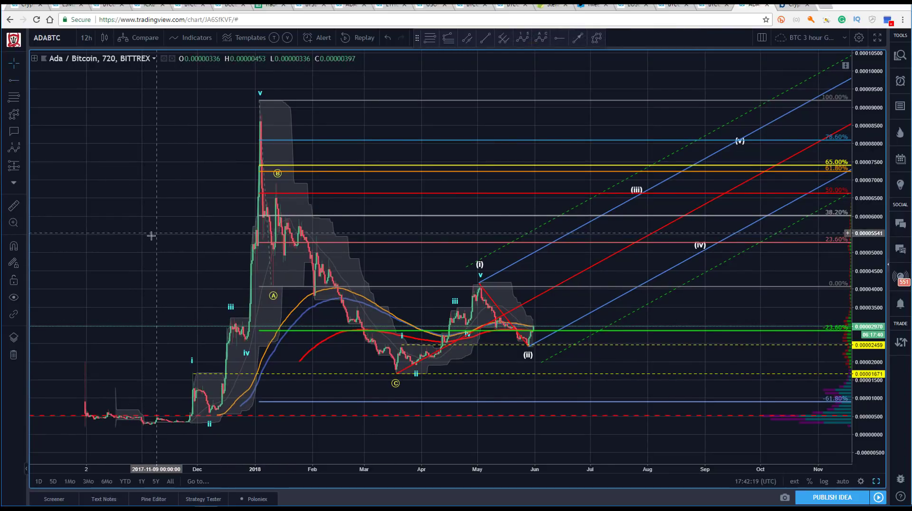
pyautogui.click(194, 374)
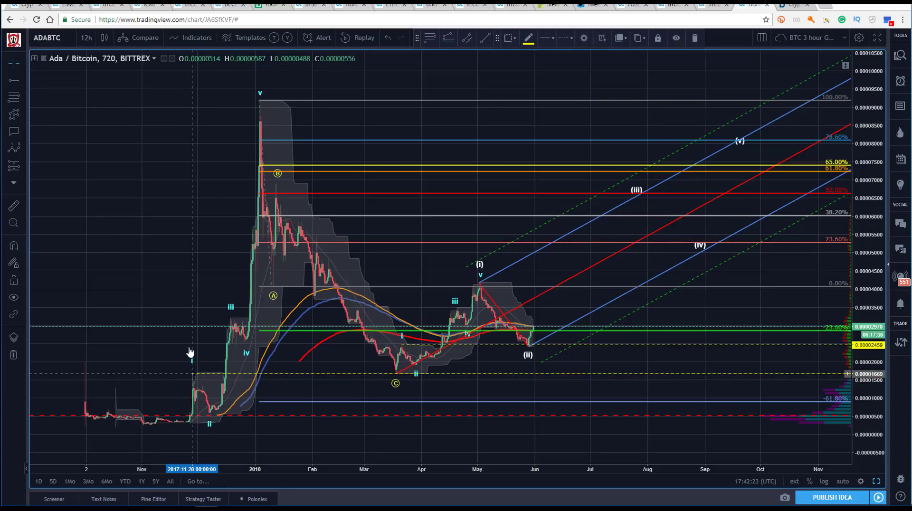
pyautogui.click(185, 276)
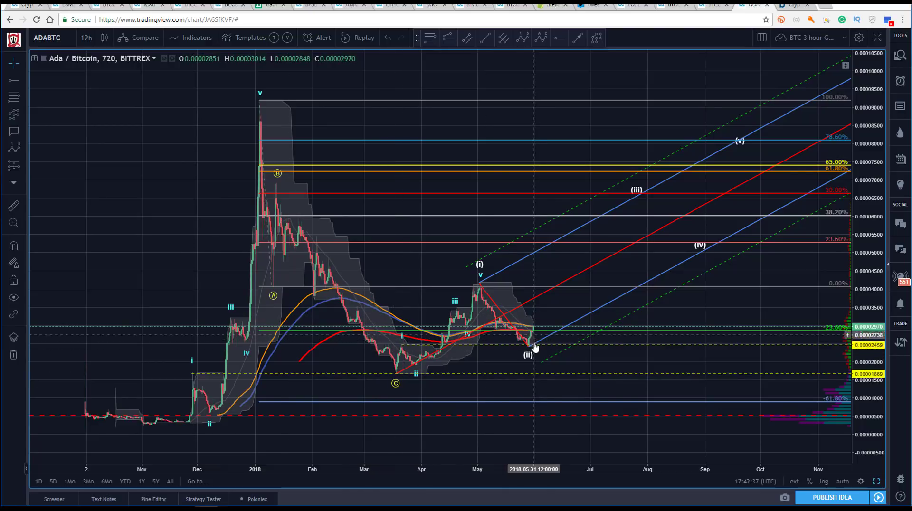
# Add a dashed horizontal line at the wave (i) high 0.00004198 and delete the old Fibonacci retracement
pyautogui.click(557, 41)
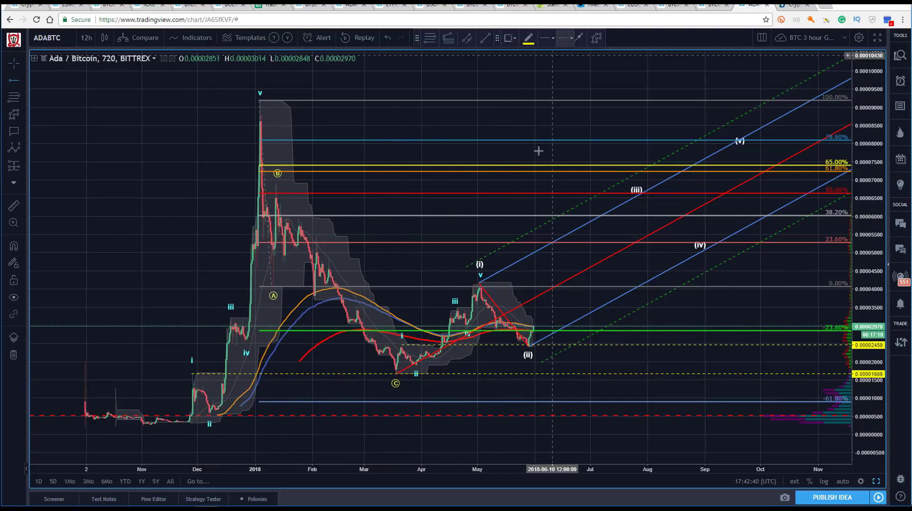
pyautogui.click(480, 282)
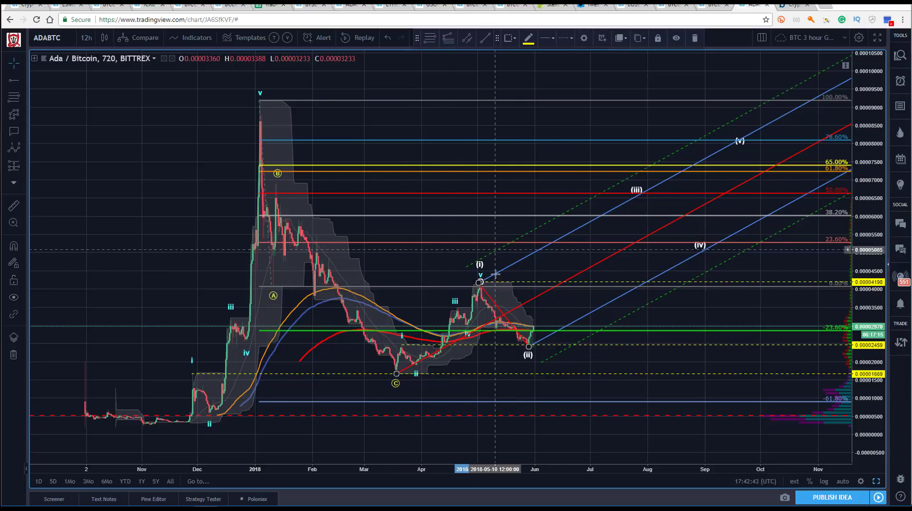
pyautogui.click(137, 176)
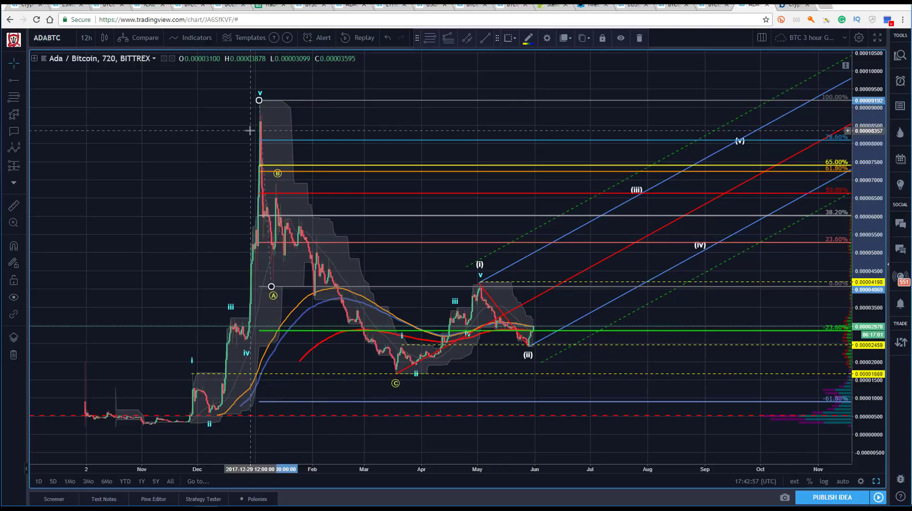
pyautogui.press('Delete')
pyautogui.click(433, 43)
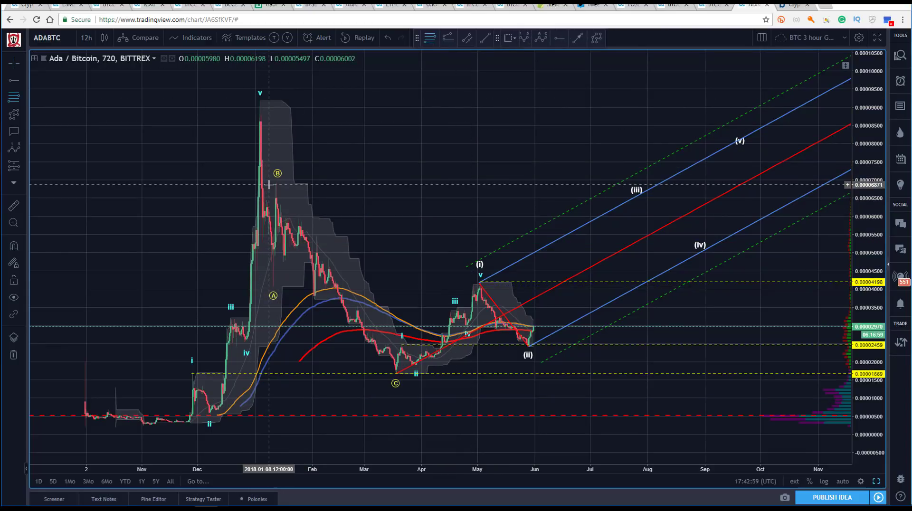
# Draw a Fibonacci retracement from the B high downward, then start an arrow at the early-February high
pyautogui.click(271, 184)
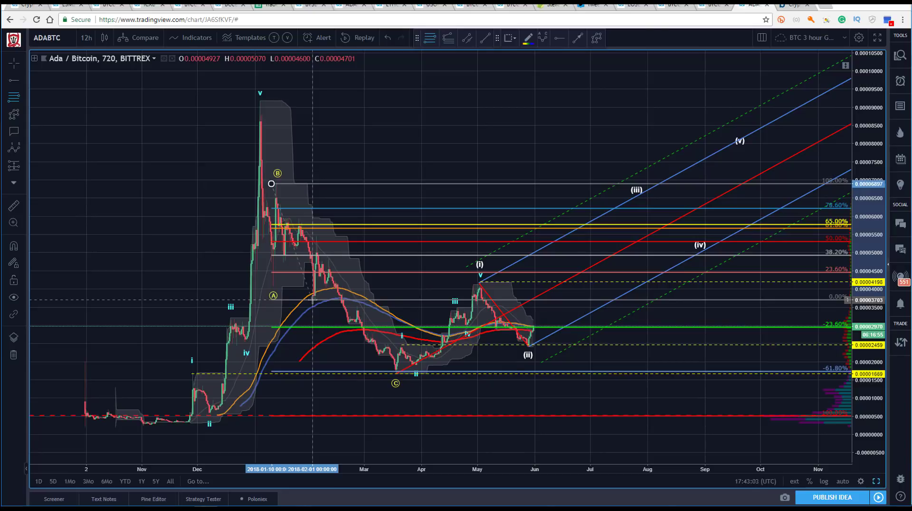
pyautogui.click(312, 300)
pyautogui.click(143, 154)
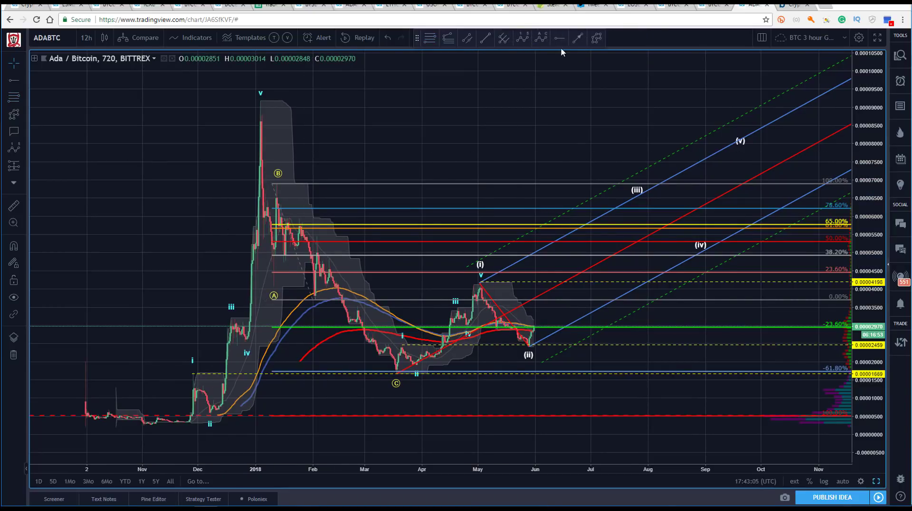
pyautogui.click(576, 43)
pyautogui.click(317, 238)
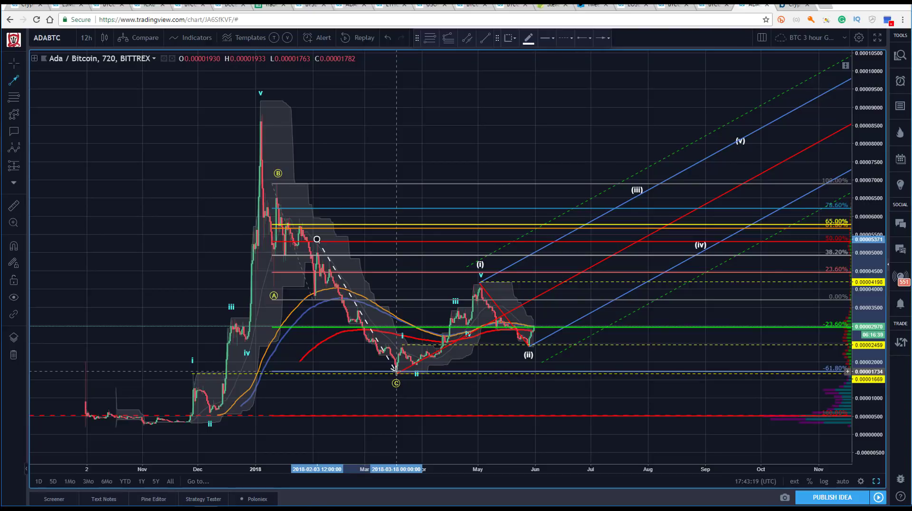
# End the arrow at the C low, then add a Fib from the wave v peak and a dashed line to C
pyautogui.click(396, 371)
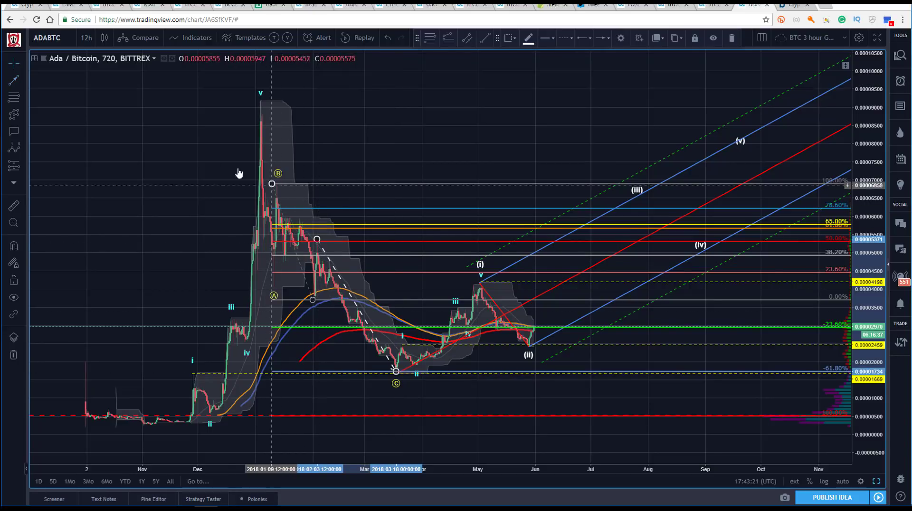
pyautogui.click(430, 38)
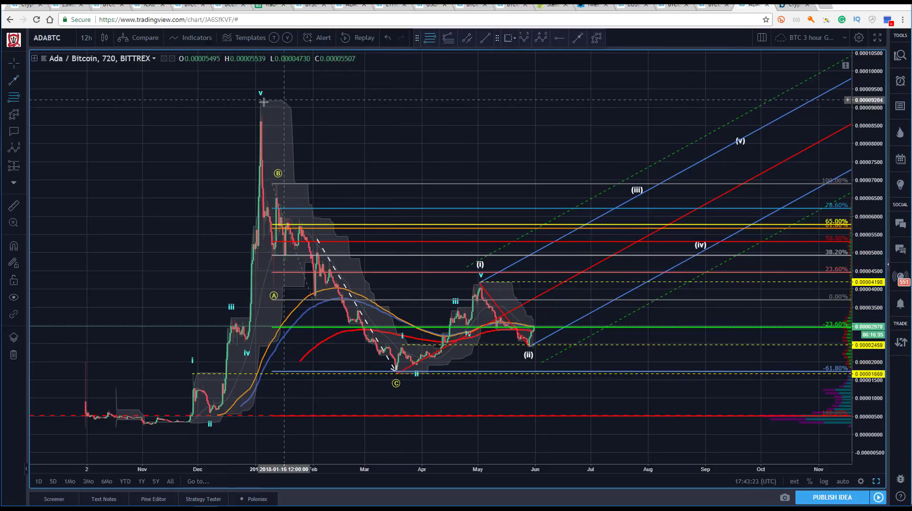
pyautogui.click(260, 100)
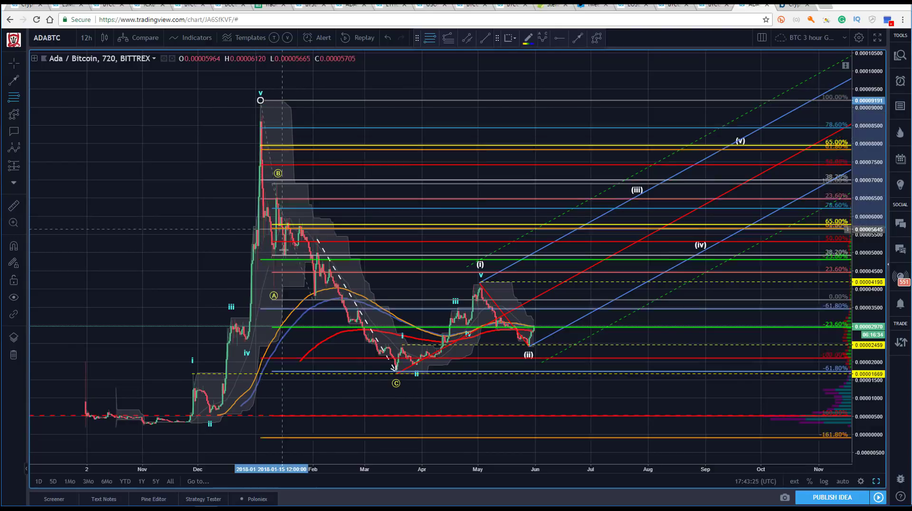
pyautogui.click(276, 287)
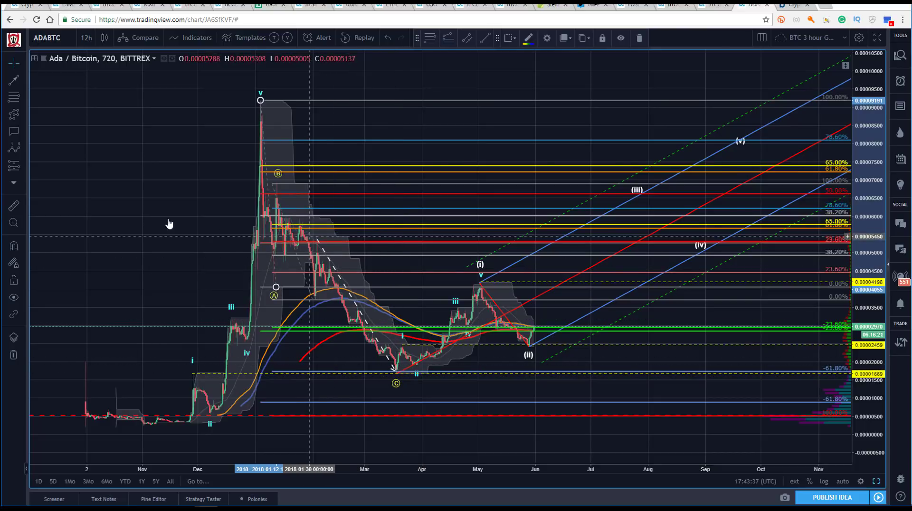
pyautogui.click(515, 71)
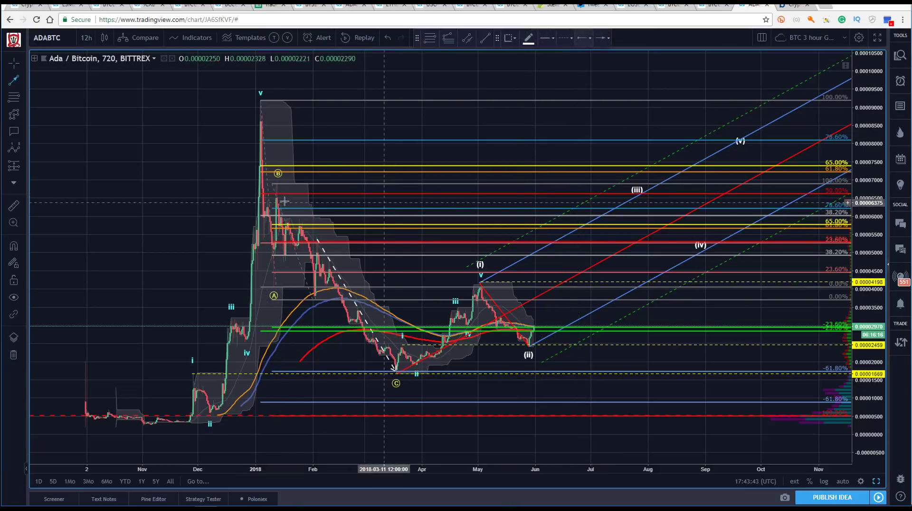
pyautogui.click(277, 193)
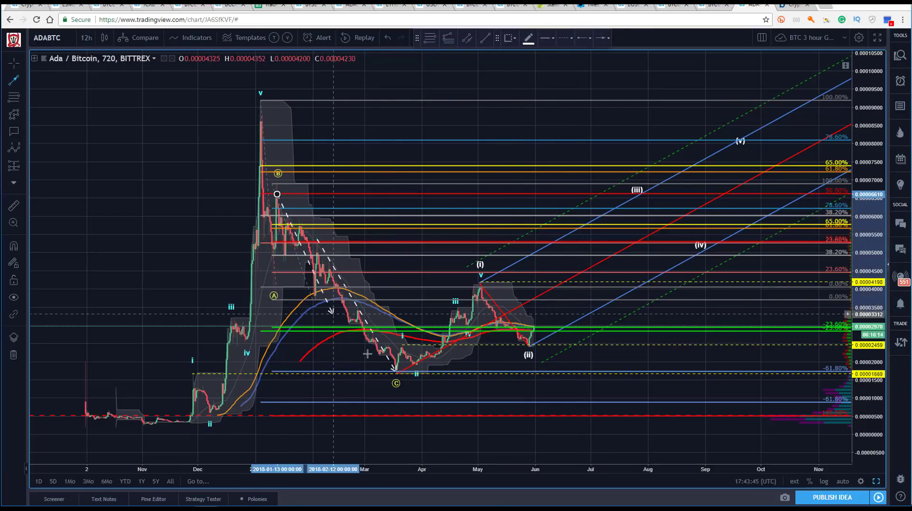
pyautogui.click(390, 373)
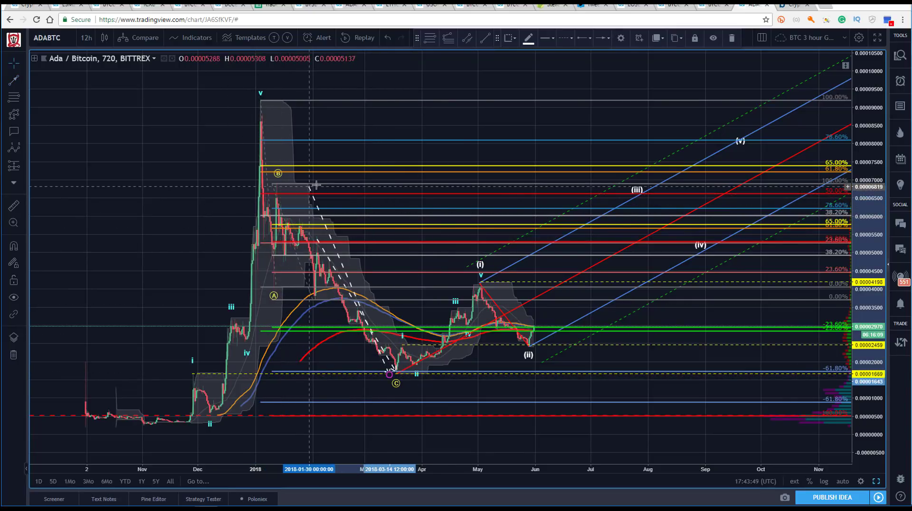
# Delete both Fibonacci retracements and the white dashed trend line
pyautogui.click(288, 184)
pyautogui.press('Delete')
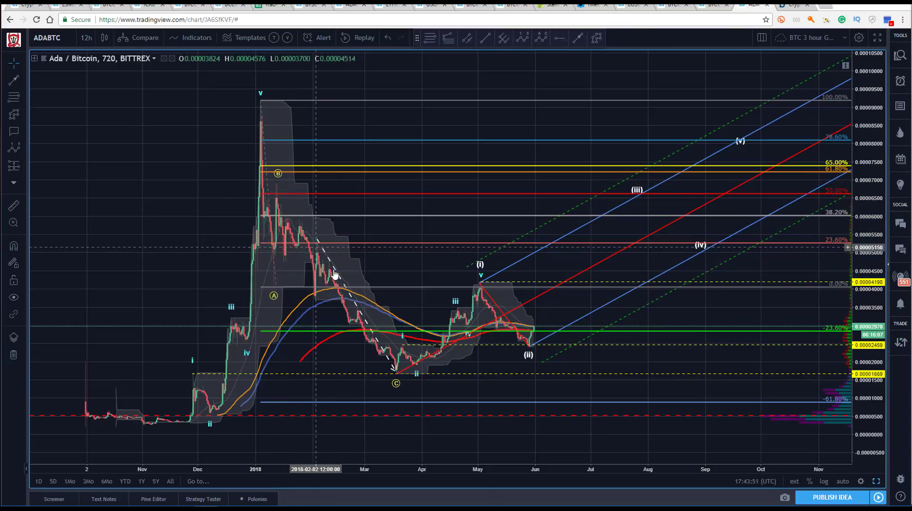
pyautogui.click(398, 377)
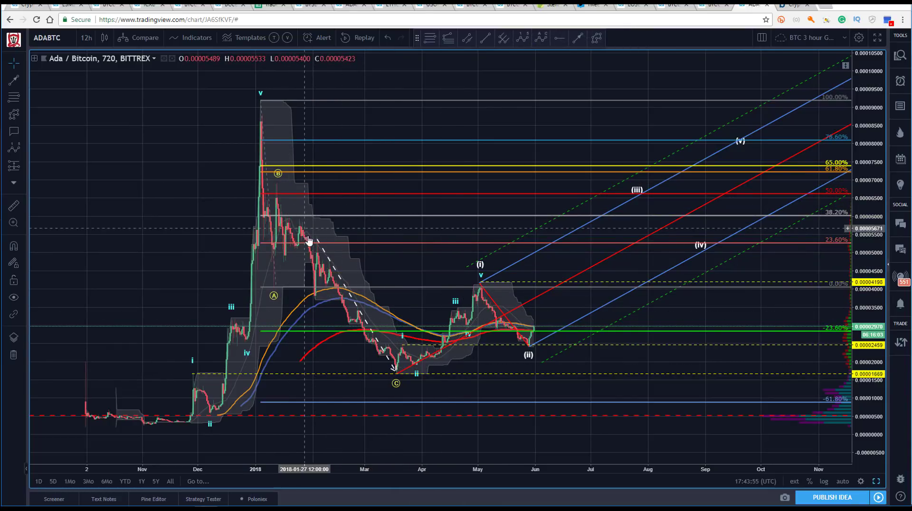
pyautogui.press('Delete')
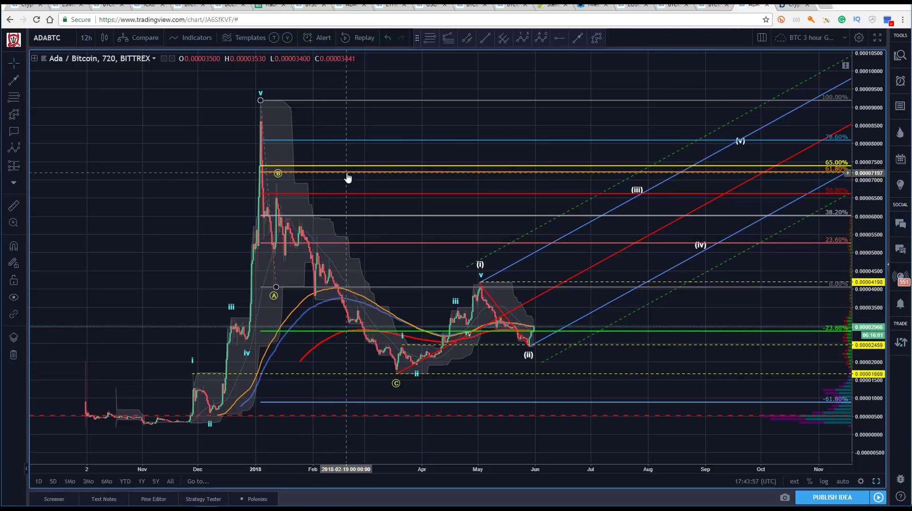
pyautogui.click(346, 174)
pyautogui.press('Delete')
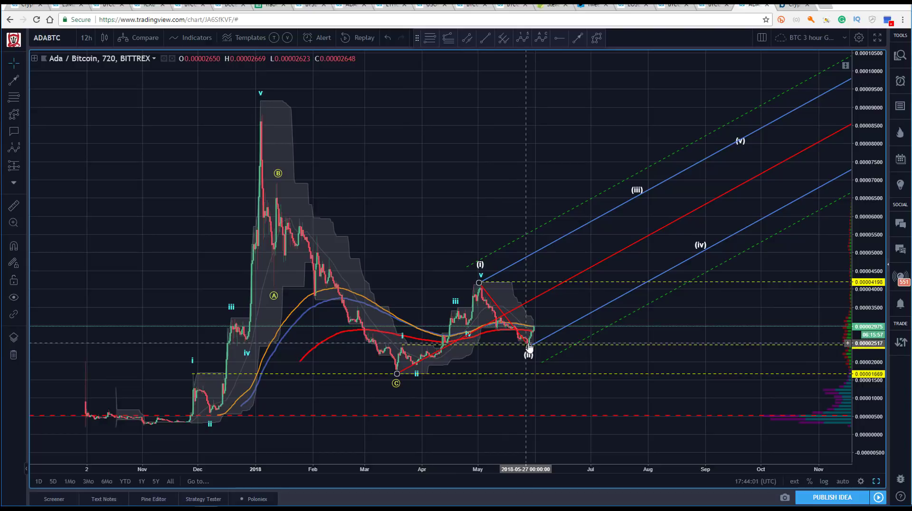
# Draw a dashed arrow from the wave (ii) low and stretch its end up to the (iii) label
pyautogui.moveTo(436, 301); pyautogui.dragTo(433, 303)
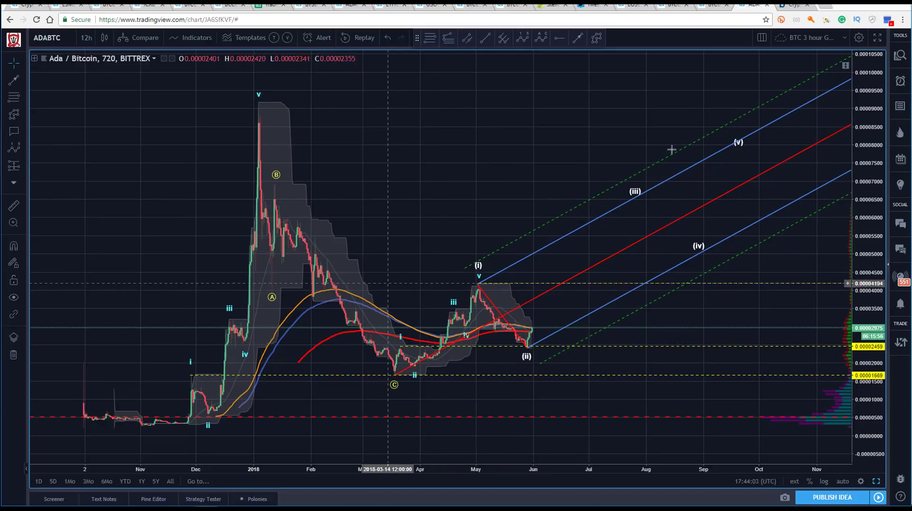
pyautogui.moveTo(872, 216); pyautogui.dragTo(871, 144)
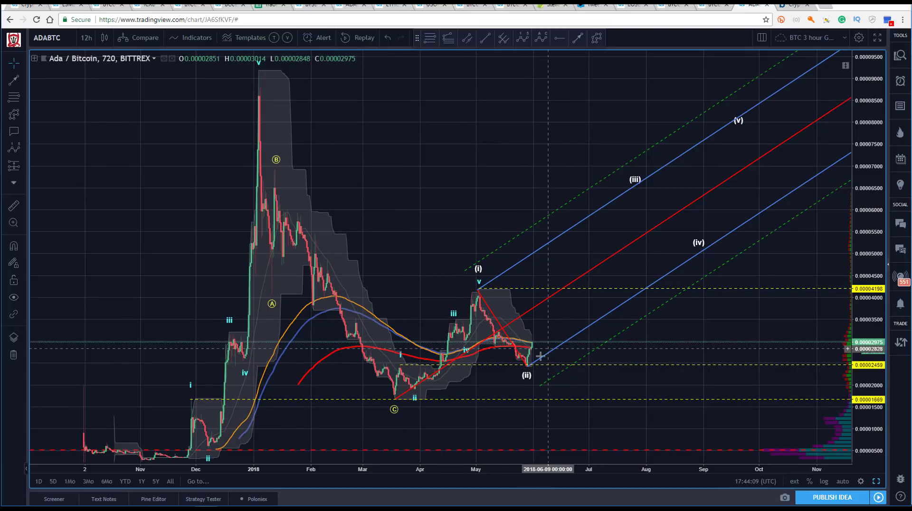
pyautogui.click(577, 38)
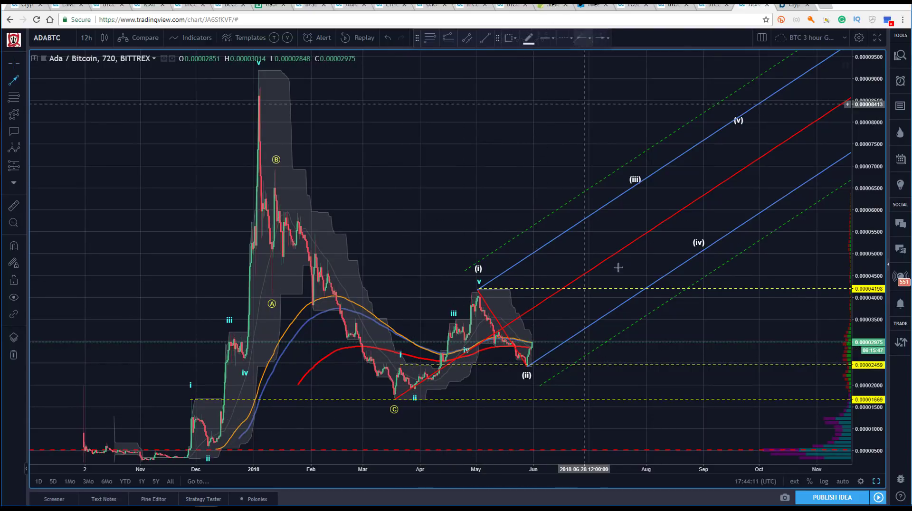
pyautogui.click(533, 362)
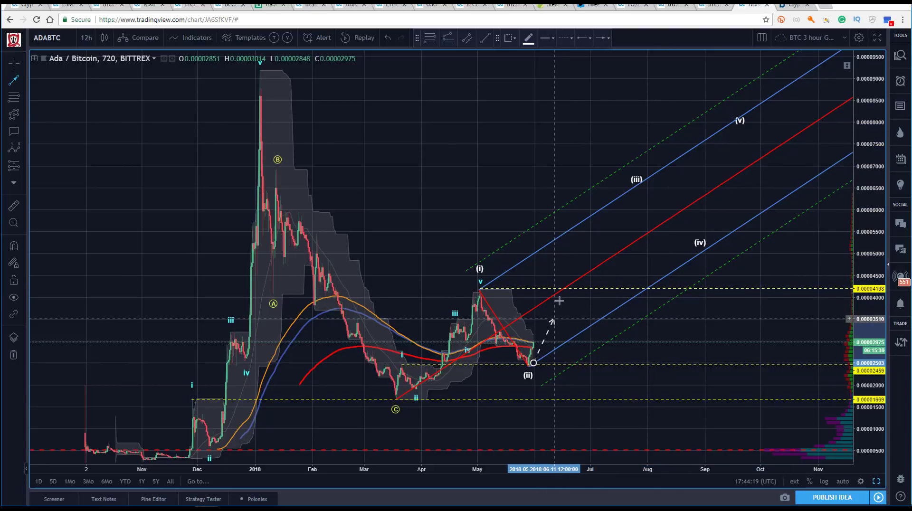
pyautogui.click(566, 287)
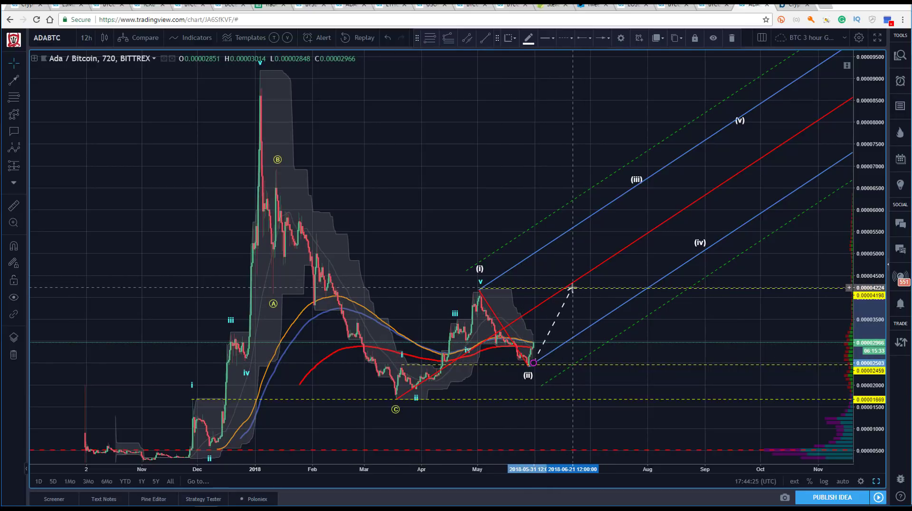
pyautogui.moveTo(568, 287)
pyautogui.mouseDown()
pyautogui.moveTo(642, 233)
pyautogui.moveTo(634, 184)
pyautogui.moveTo(563, 294)
pyautogui.moveTo(566, 286)
pyautogui.mouseUp()
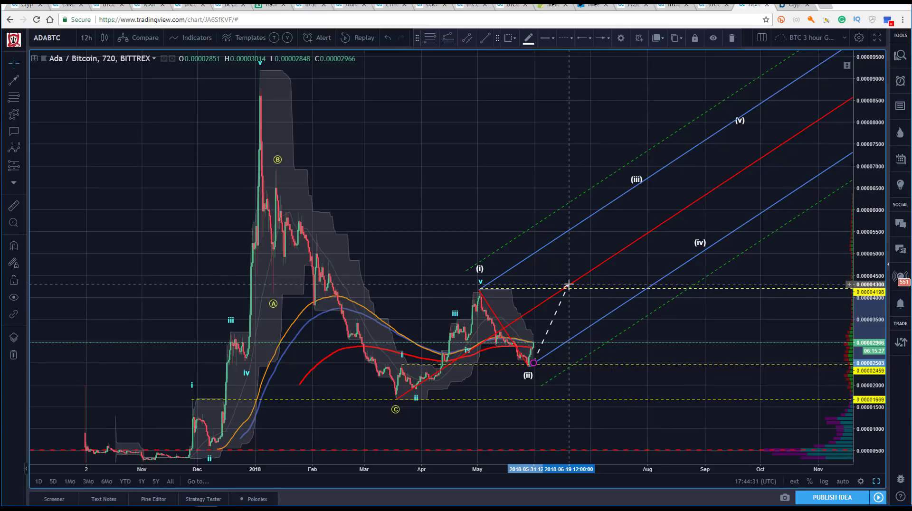
pyautogui.moveTo(568, 285); pyautogui.dragTo(634, 187)
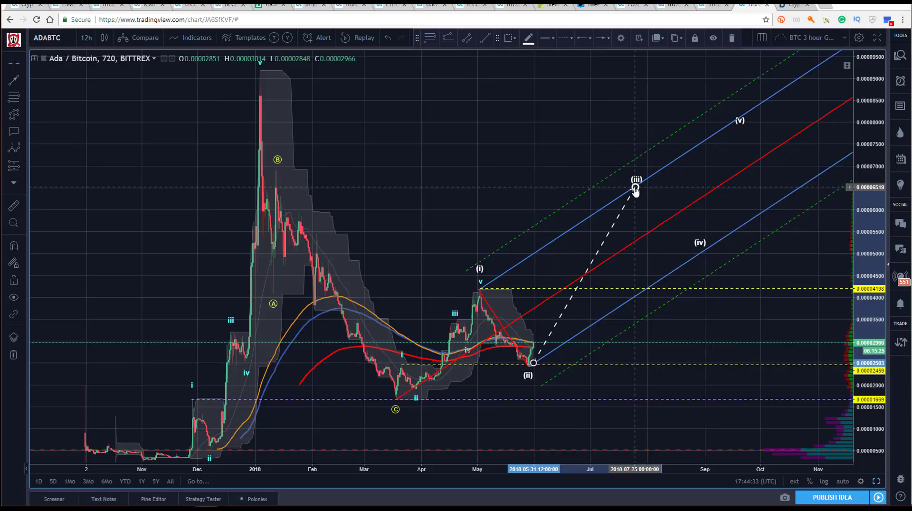
pyautogui.click(464, 178)
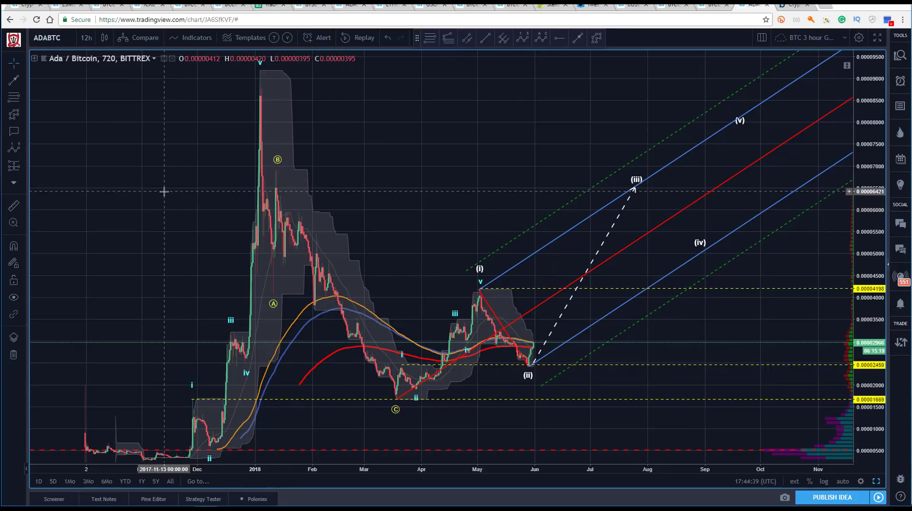
# Compress the price scale, reposition the view, and snap the (ii) anchor to the 0.00002459 level
pyautogui.moveTo(862, 121); pyautogui.dragTo(862, 137)
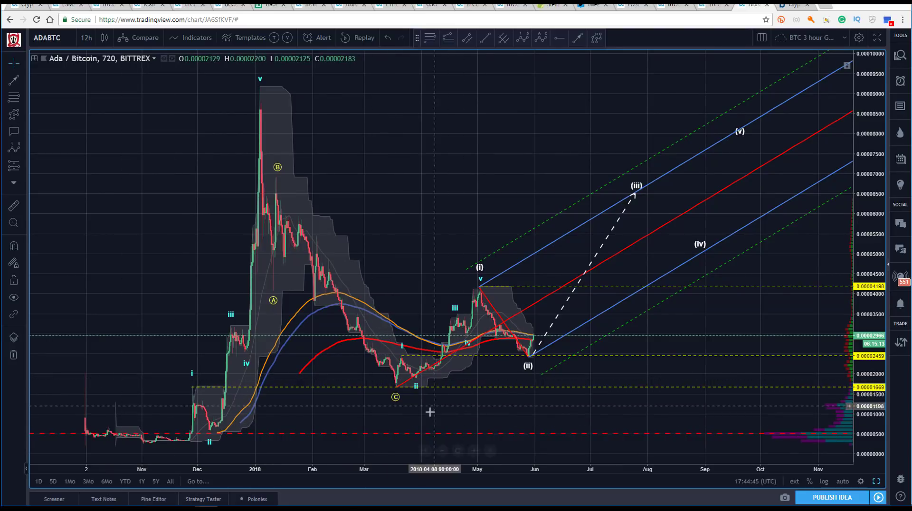
pyautogui.click(395, 396)
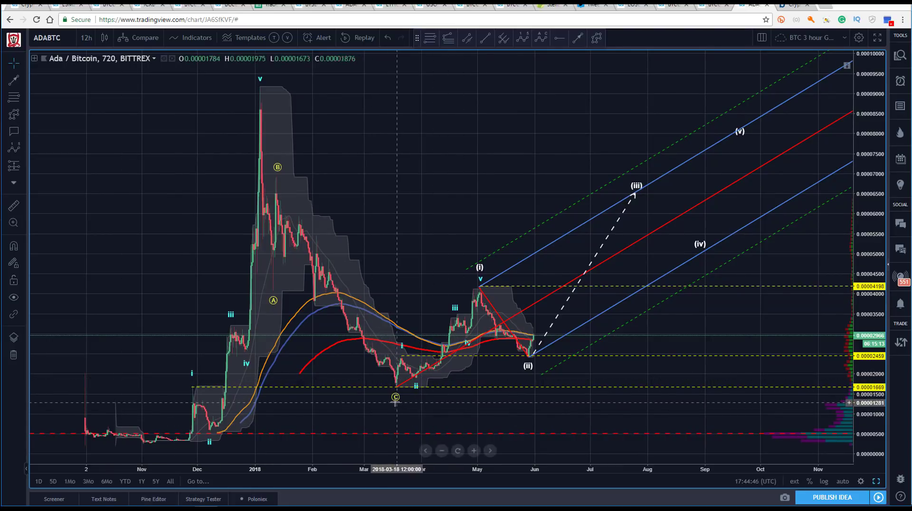
pyautogui.click(82, 448)
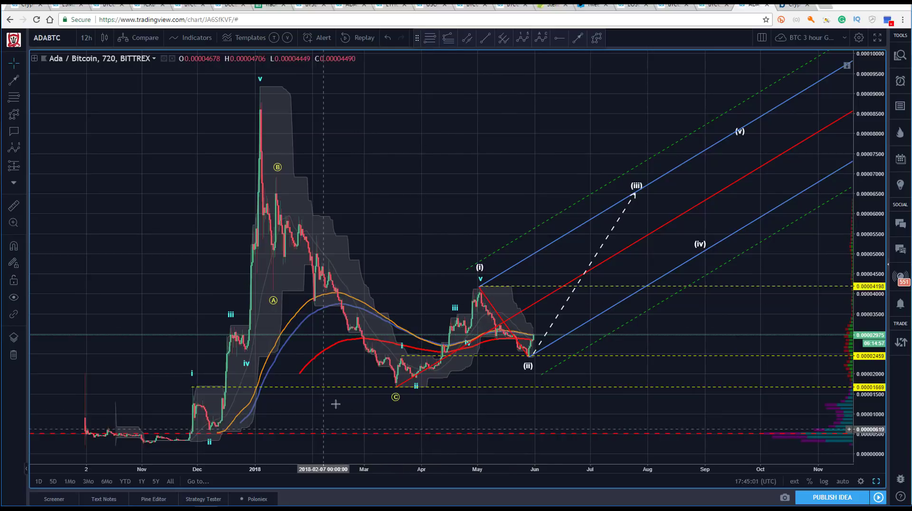
pyautogui.moveTo(449, 200); pyautogui.dragTo(440, 193)
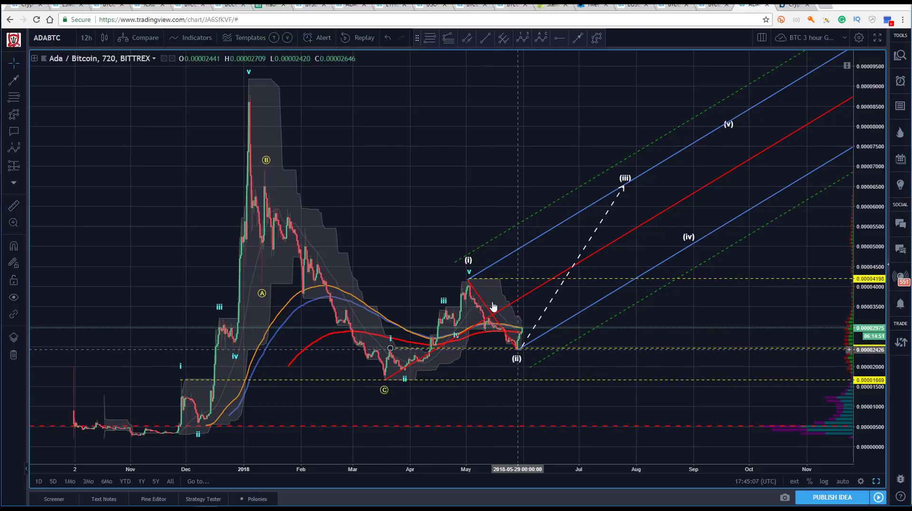
pyautogui.moveTo(452, 203); pyautogui.dragTo(444, 207)
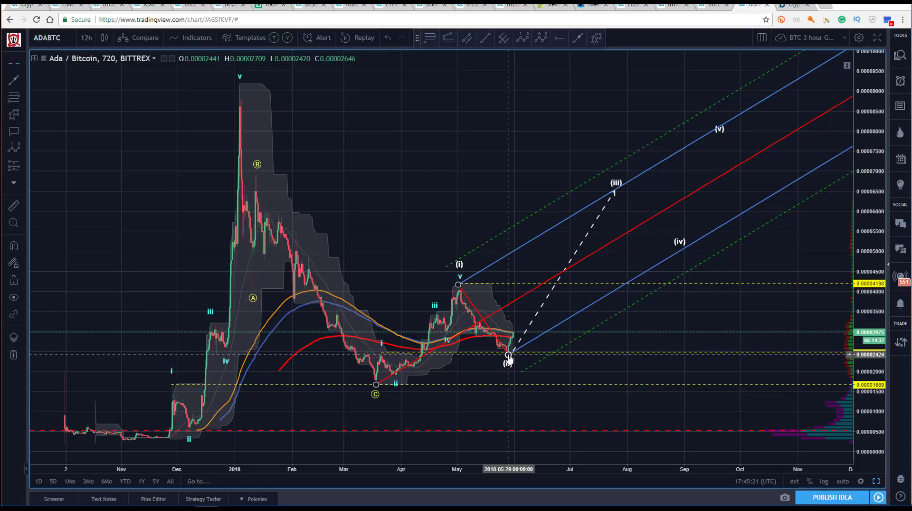
pyautogui.moveTo(508, 357); pyautogui.dragTo(511, 350)
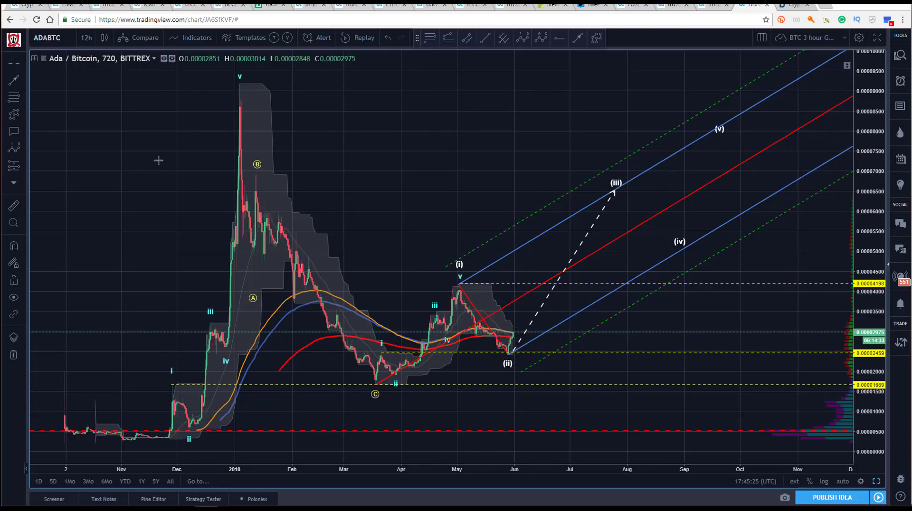
# Switch to the 2-hour interval, zoom out, and move the red trend line's top onto the May peak
pyautogui.click(86, 39)
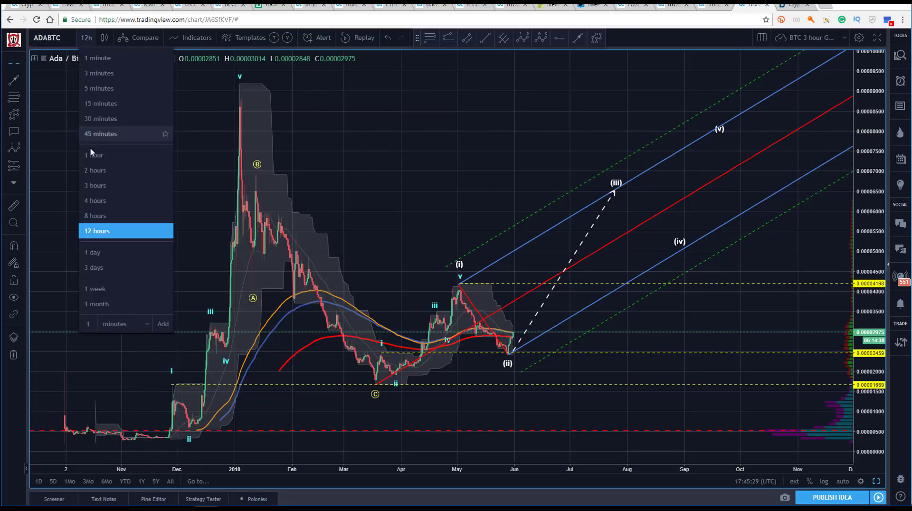
pyautogui.click(92, 172)
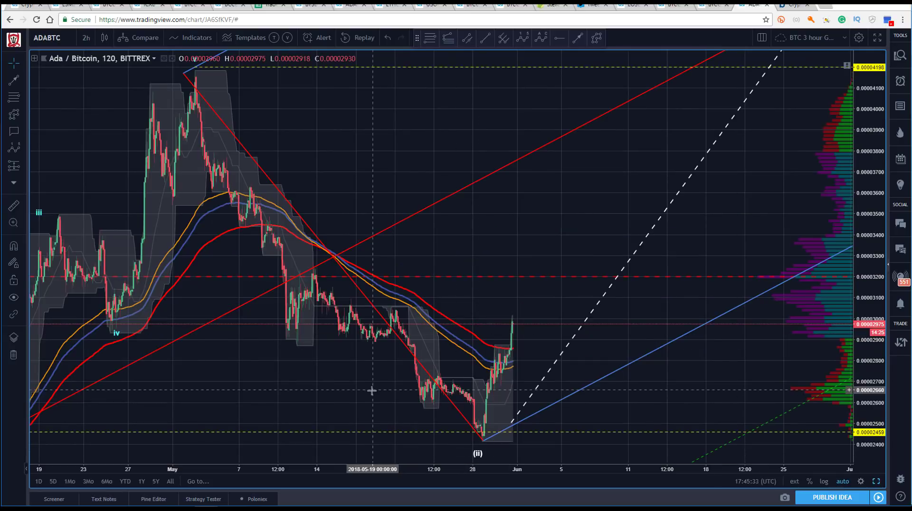
pyautogui.scroll(-3, 393, 470)
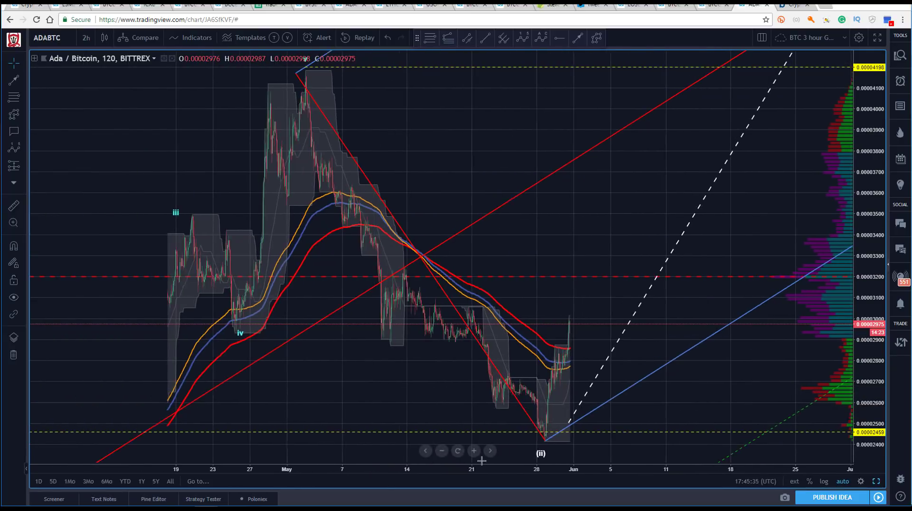
pyautogui.moveTo(228, 141); pyautogui.dragTo(199, 138)
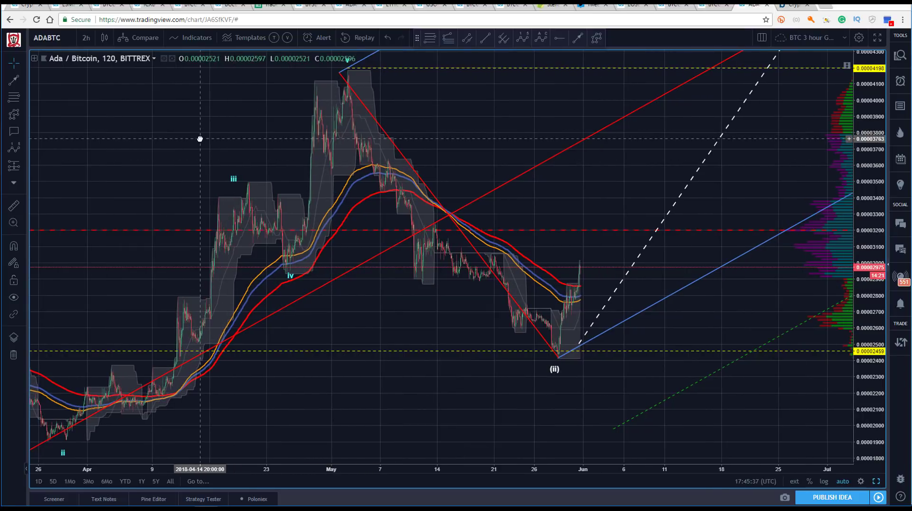
pyautogui.moveTo(340, 73); pyautogui.dragTo(348, 69)
pyautogui.click(292, 94)
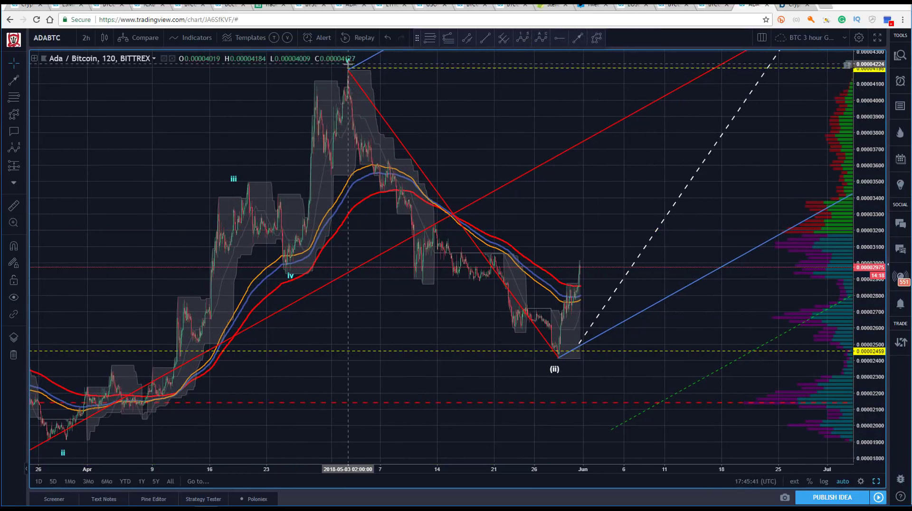
# Lower the yellow peak line to 0.00004186 and move waves iii and iv onto the April peak and late-April low
pyautogui.moveTo(347, 68); pyautogui.dragTo(349, 70)
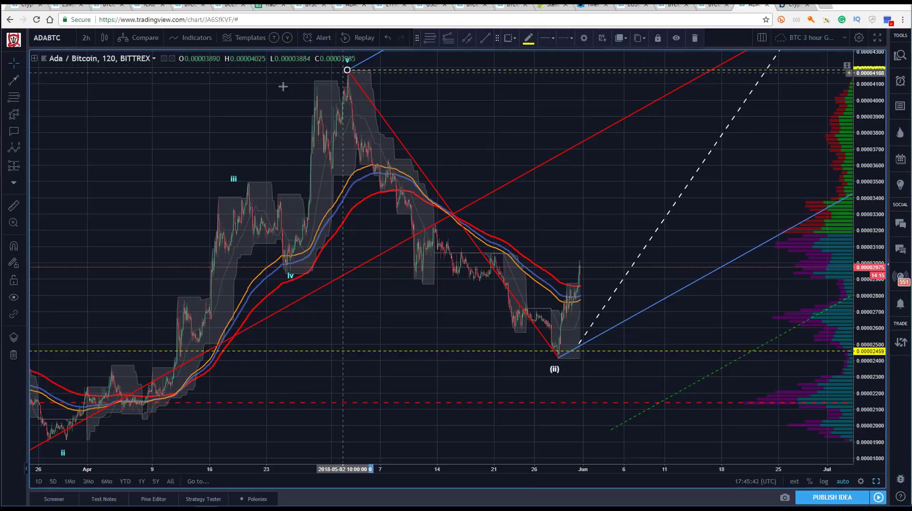
pyautogui.moveTo(234, 180); pyautogui.dragTo(250, 180)
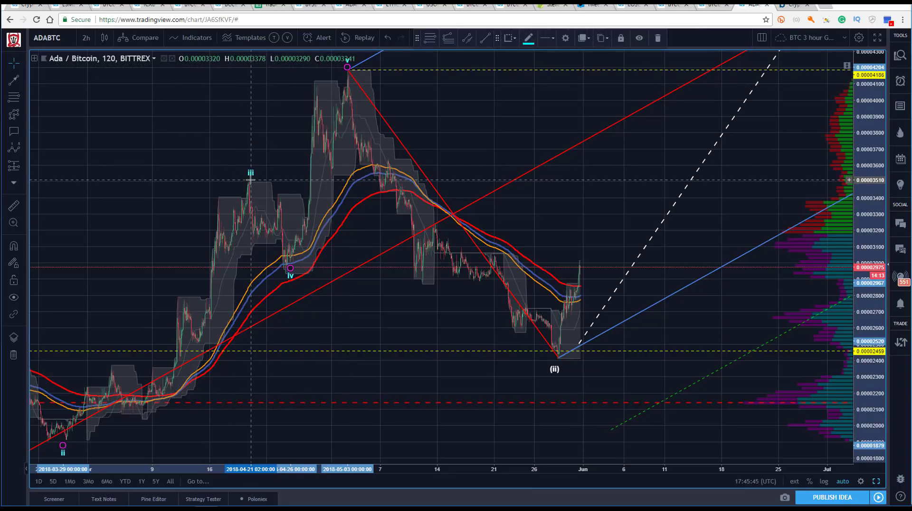
pyautogui.moveTo(290, 268)
pyautogui.mouseDown()
pyautogui.moveTo(292, 280)
pyautogui.moveTo(284, 276)
pyautogui.mouseUp()
pyautogui.click(157, 161)
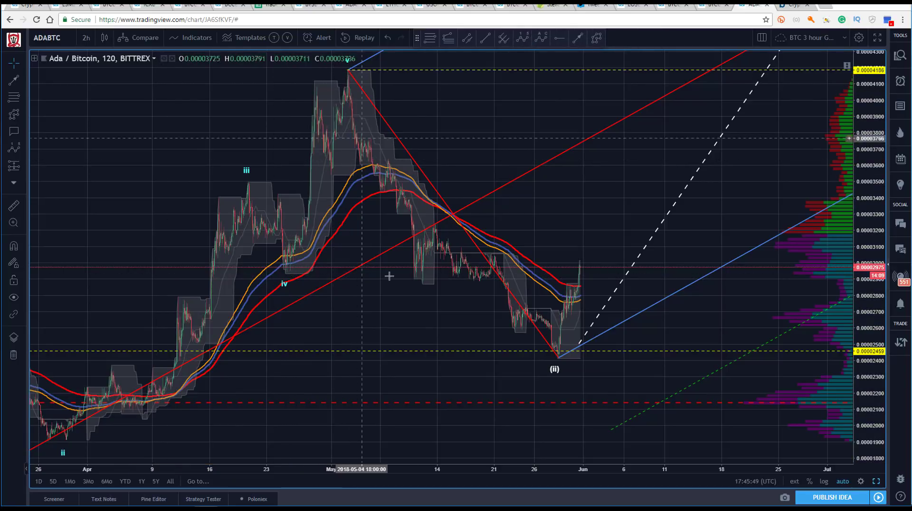
# Label A-B-C from the May peak through the May 12 low, mid-May bounce and May 29 low
pyautogui.click(352, 71)
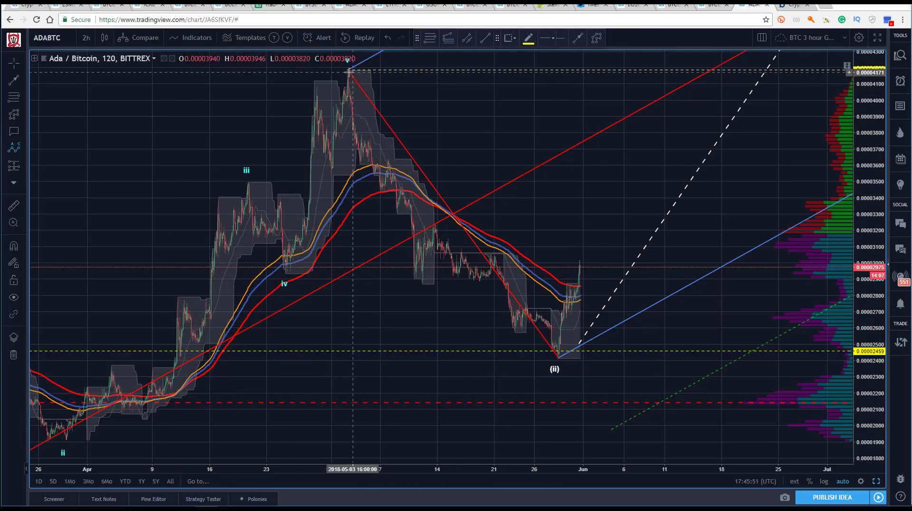
pyautogui.click(422, 287)
pyautogui.click(434, 218)
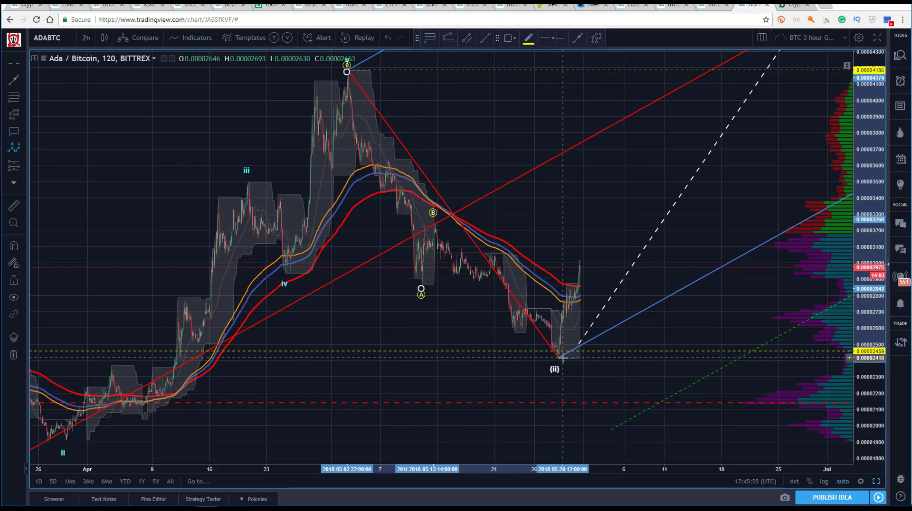
pyautogui.click(558, 359)
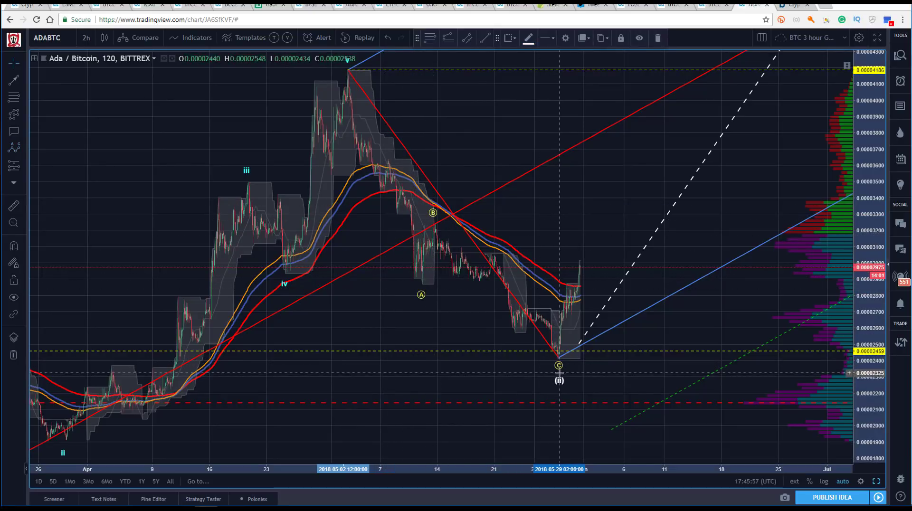
pyautogui.click(228, 127)
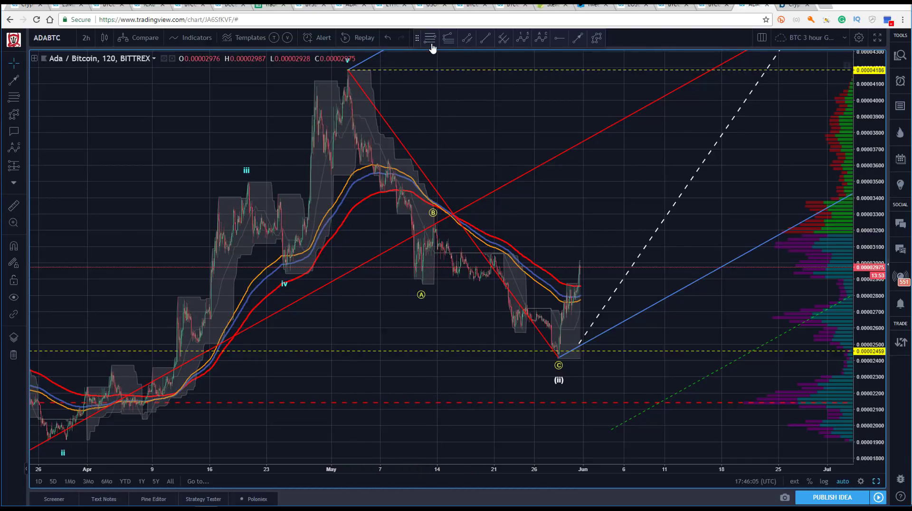
# Draw a Fib retracement anchored at the May peak and ending at the wave A low
pyautogui.click(348, 71)
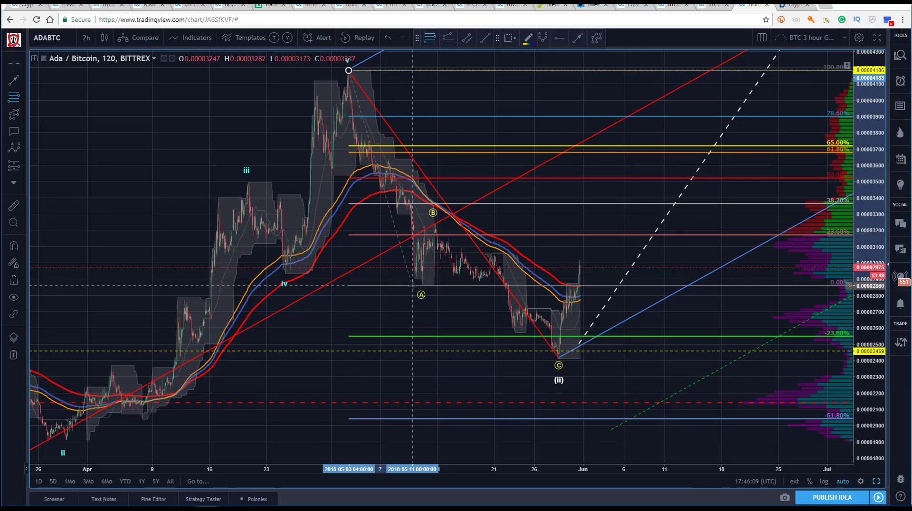
pyautogui.click(413, 284)
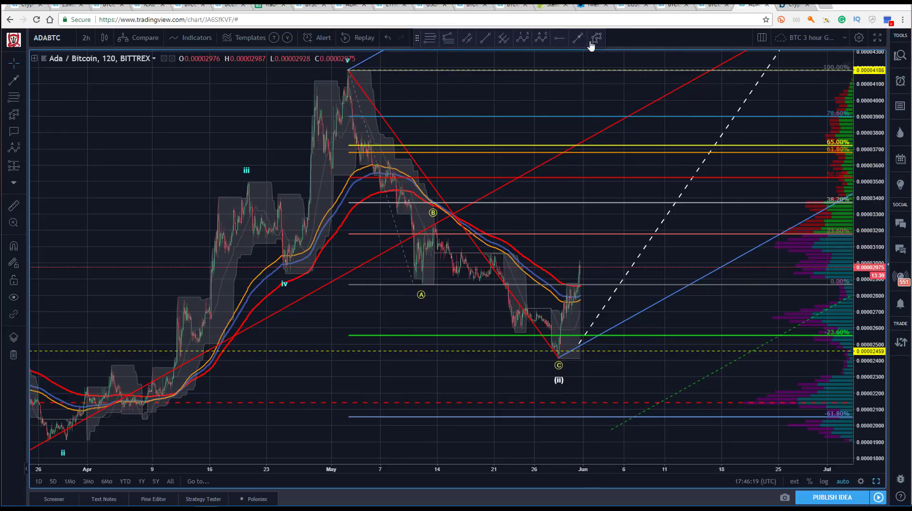
pyautogui.click(590, 40)
pyautogui.click(423, 281)
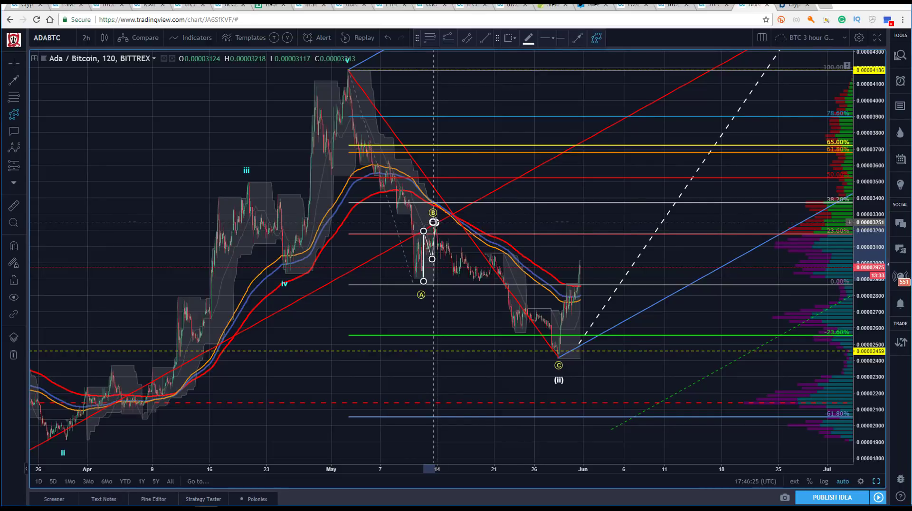
pyautogui.click(434, 222)
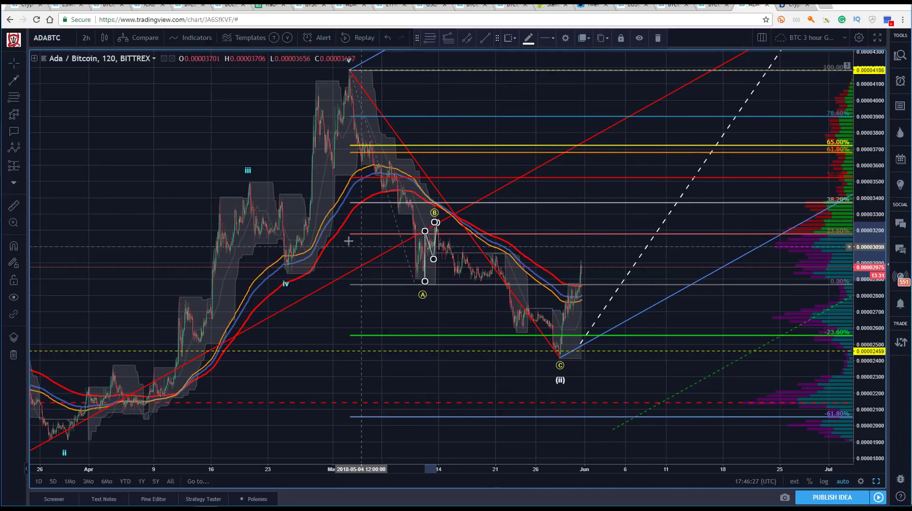
pyautogui.click(274, 129)
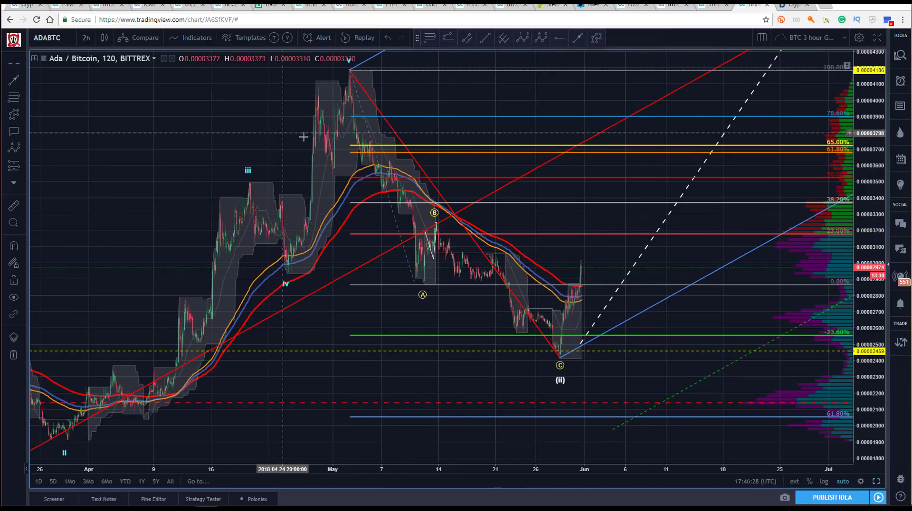
pyautogui.click(435, 217)
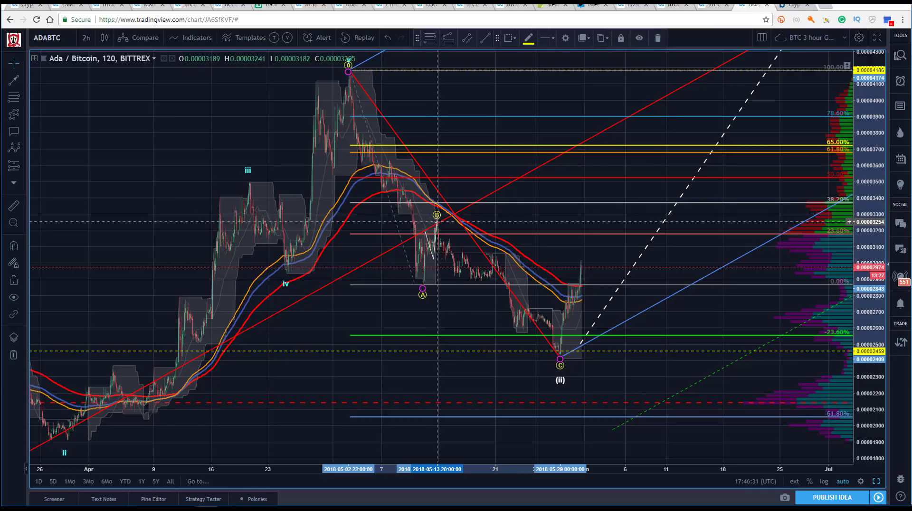
pyautogui.click(256, 122)
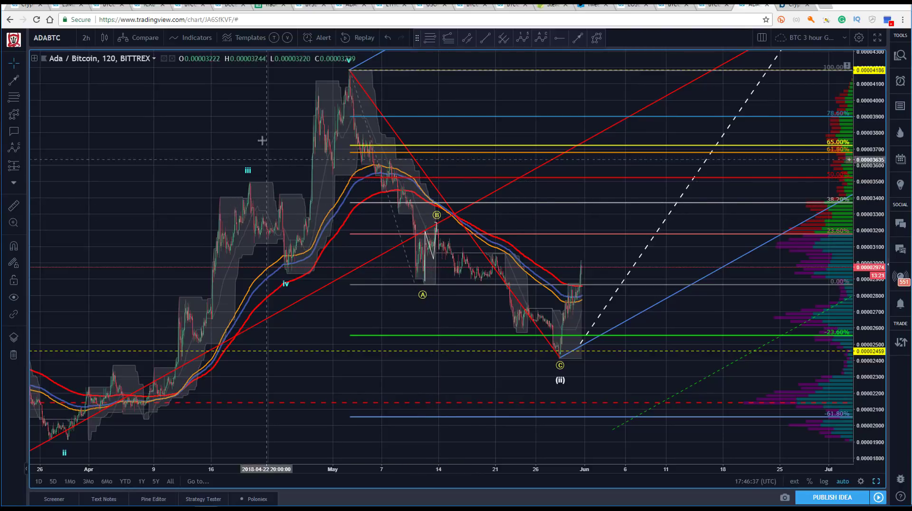
pyautogui.moveTo(430, 248); pyautogui.dragTo(435, 246)
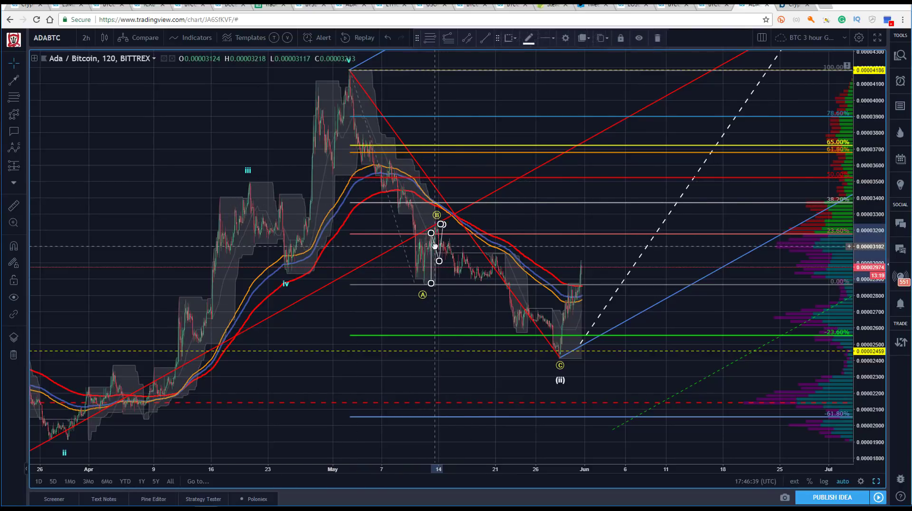
pyautogui.press('Delete')
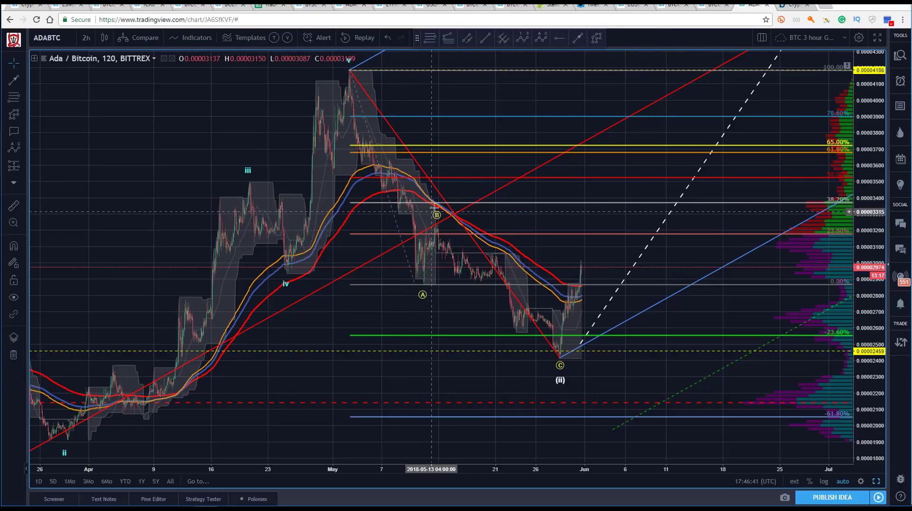
pyautogui.click(436, 216)
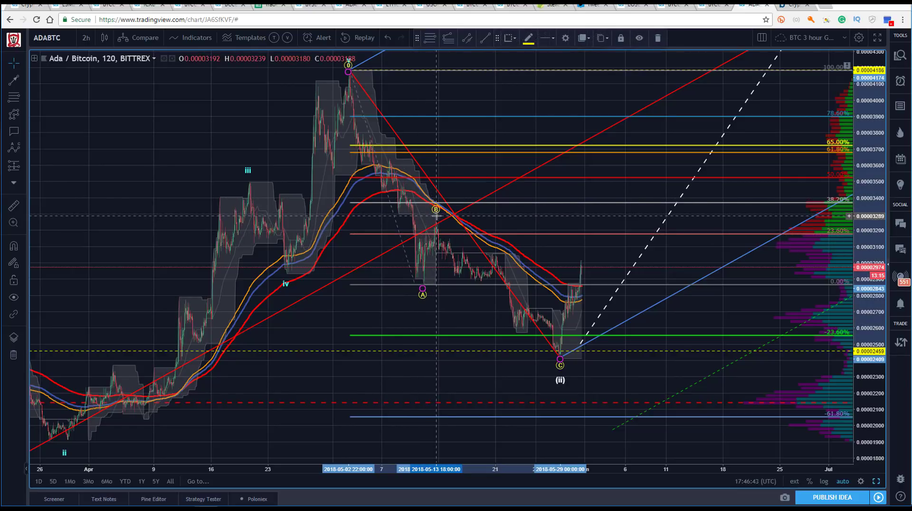
pyautogui.click(233, 102)
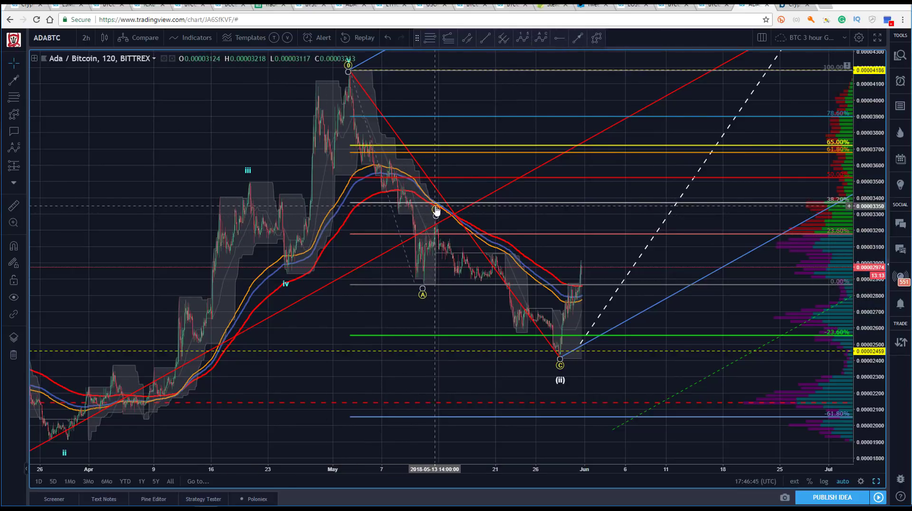
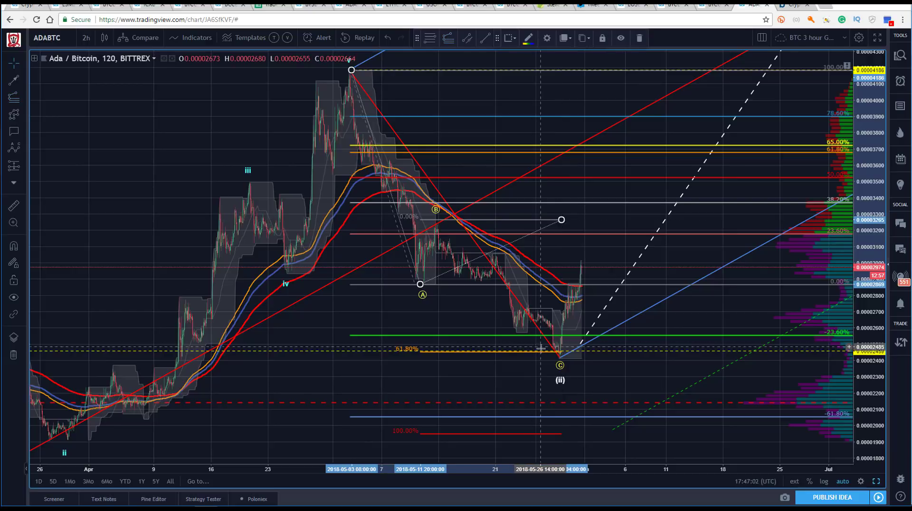
# Deselect the Fib extension and zoom out the time axis to reveal the March low
pyautogui.click(149, 153)
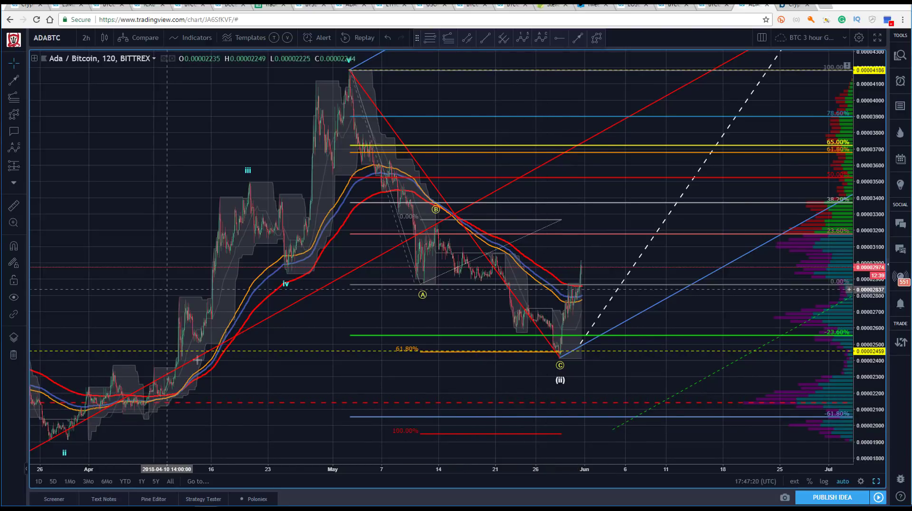
pyautogui.moveTo(264, 469); pyautogui.dragTo(416, 454)
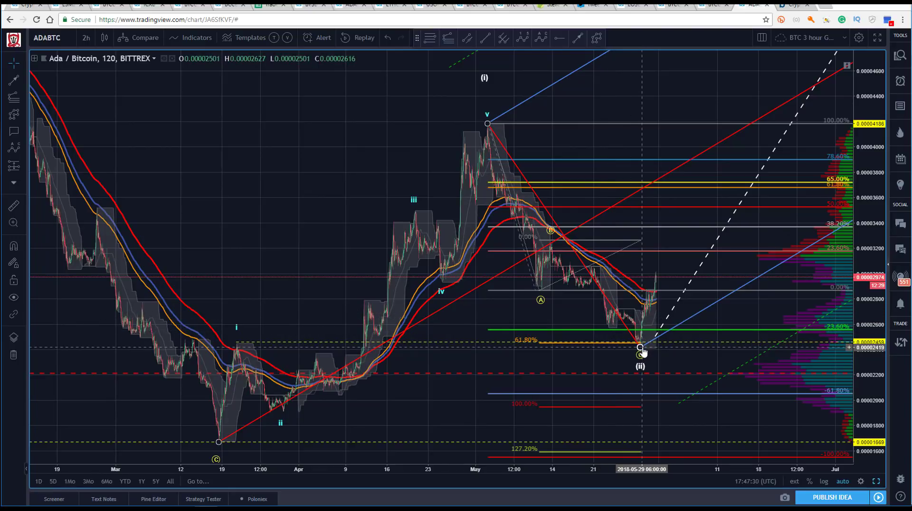
# Delete the Fibonacci extension over the A-B-C correction, then pan and compress the price scale
pyautogui.click(640, 240)
pyautogui.press('Delete')
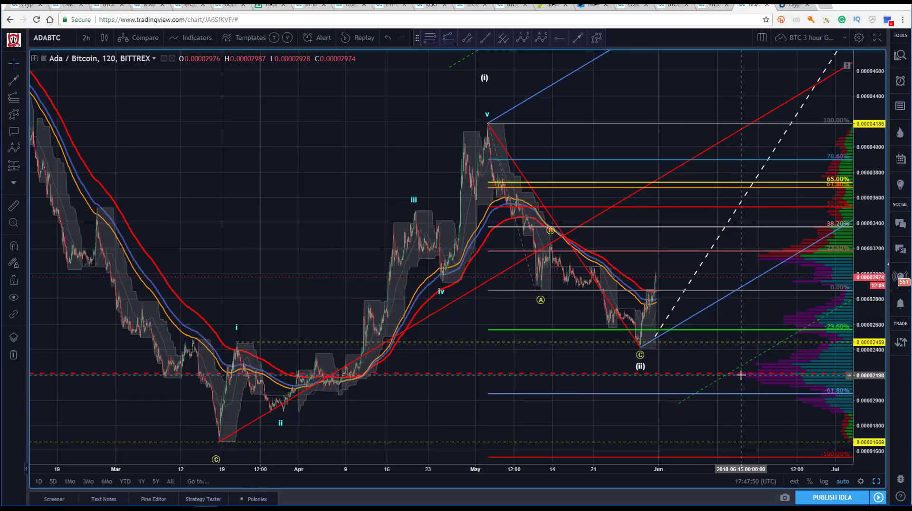
pyautogui.moveTo(305, 173); pyautogui.dragTo(231, 177)
pyautogui.moveTo(880, 149); pyautogui.dragTo(880, 196)
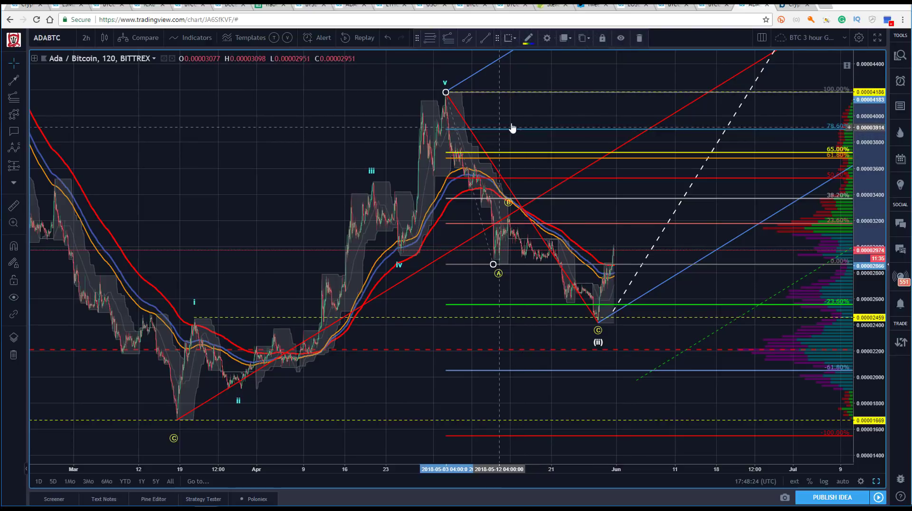
# Delete the Fib retracement and the white dashed projection line, then pan to make room on the right
pyautogui.press('Delete')
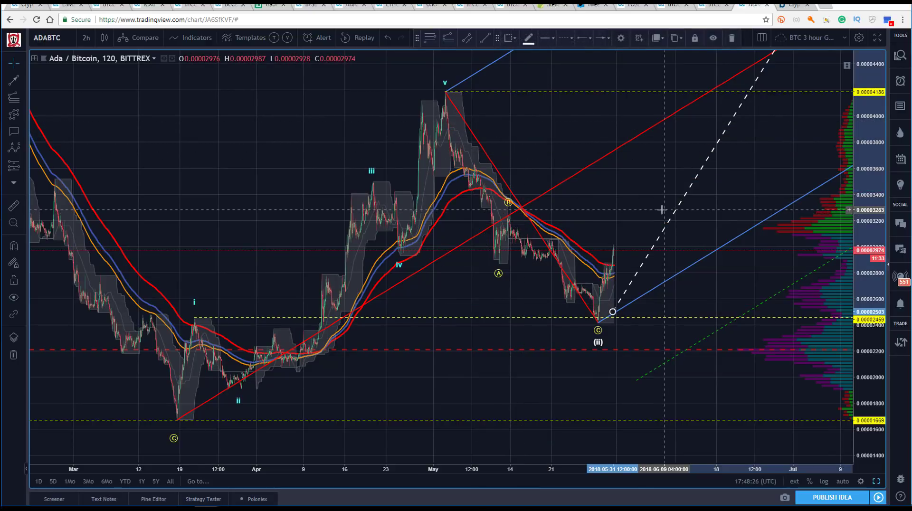
pyautogui.press('Delete')
pyautogui.moveTo(243, 127); pyautogui.dragTo(232, 128)
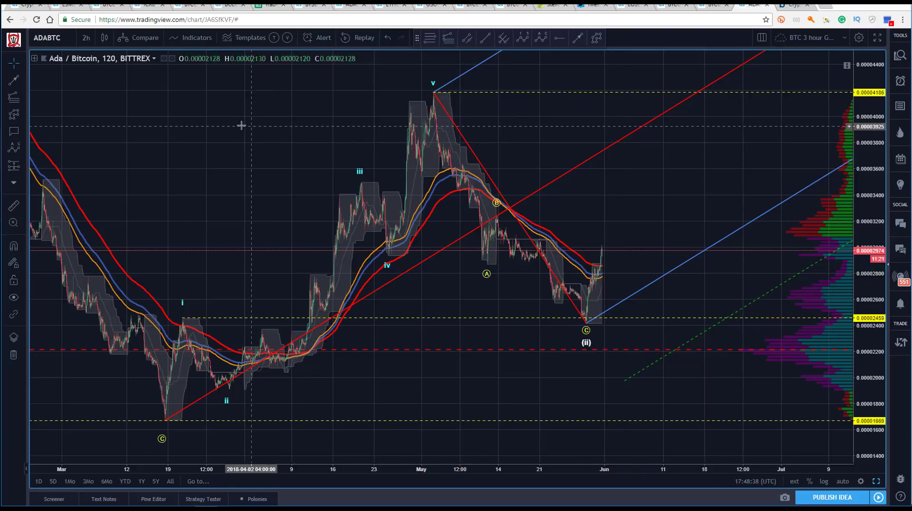
pyautogui.moveTo(242, 123); pyautogui.dragTo(217, 122)
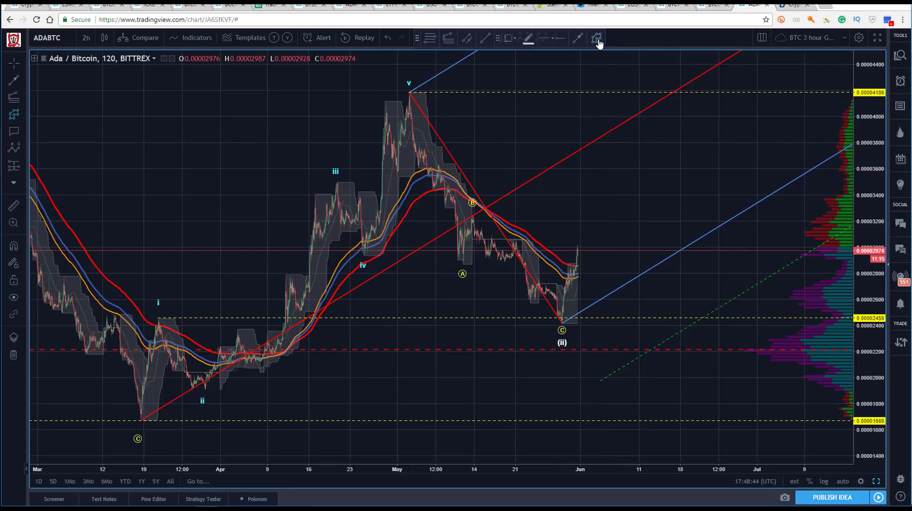
# Draw a four-point path from the (ii) low via 0.0000310 and the blue line to the red trendline
pyautogui.click(597, 40)
pyautogui.click(561, 324)
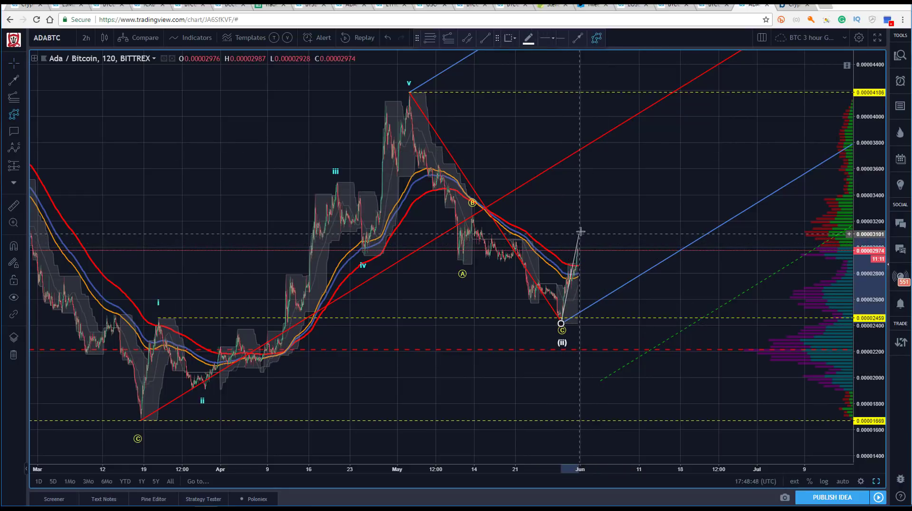
pyautogui.click(578, 233)
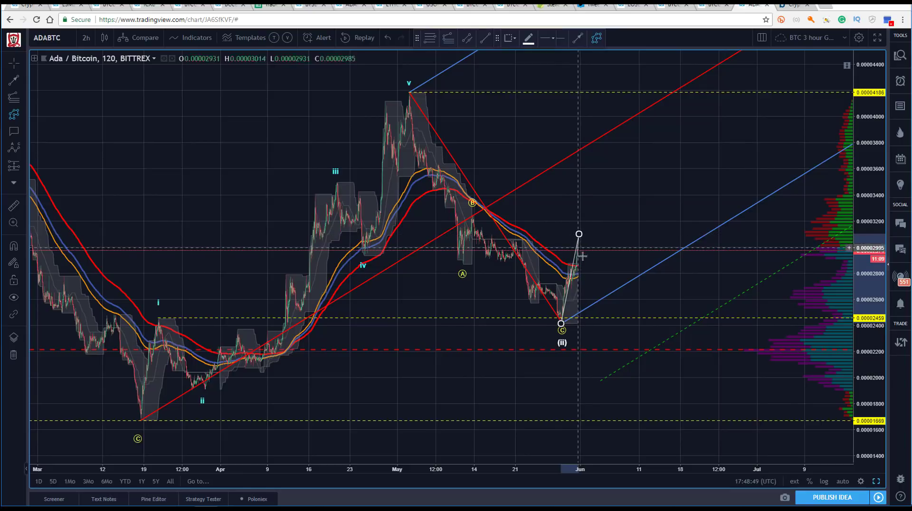
pyautogui.click(602, 289)
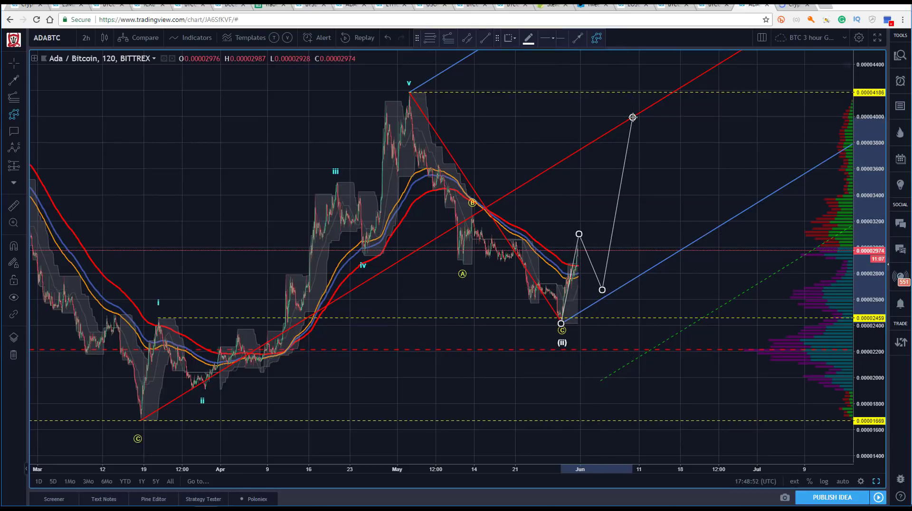
pyautogui.click(632, 117)
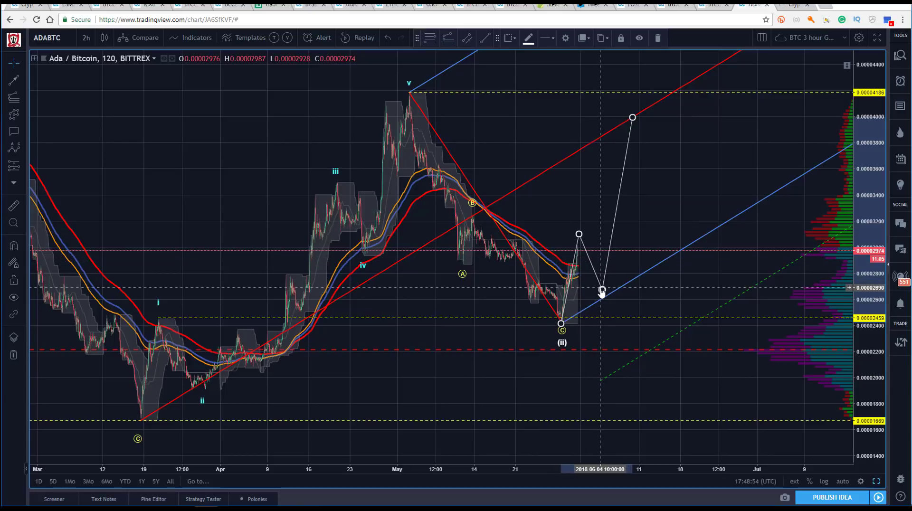
pyautogui.moveTo(601, 288); pyautogui.dragTo(603, 283)
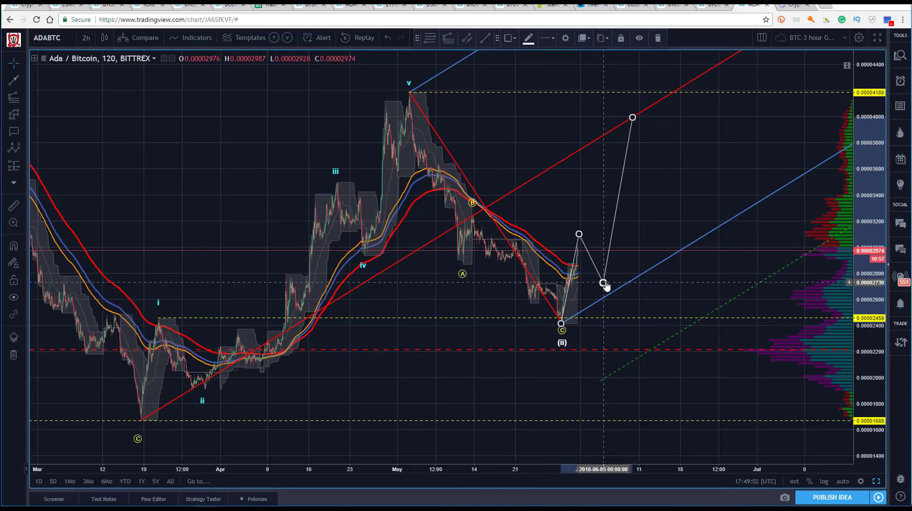
pyautogui.click(275, 169)
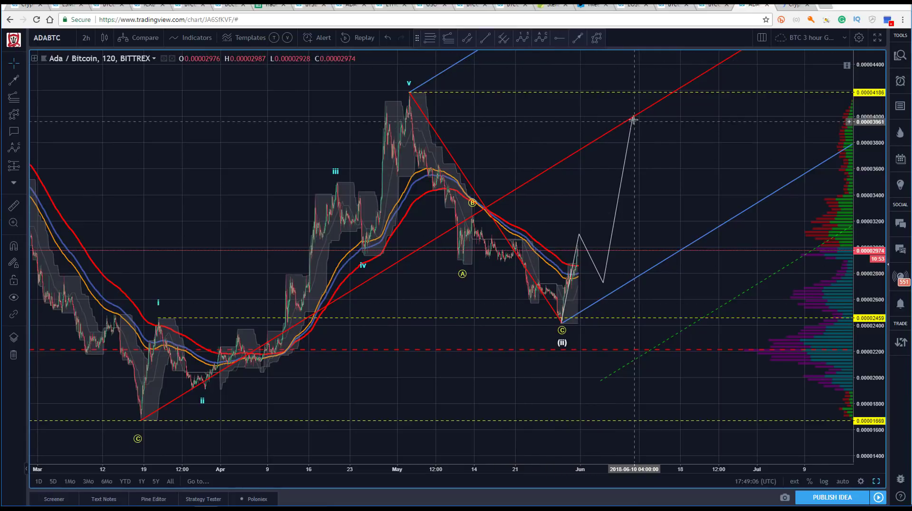
pyautogui.moveTo(632, 119); pyautogui.dragTo(636, 115)
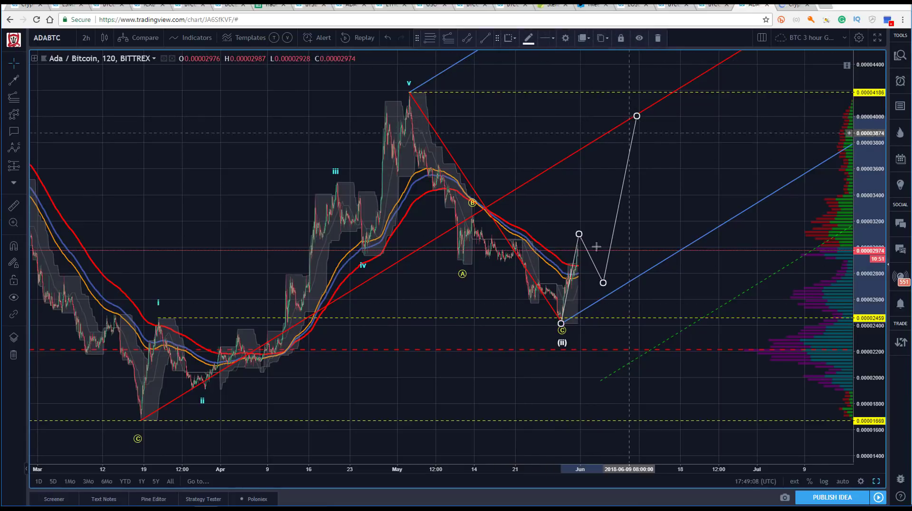
pyautogui.click(294, 181)
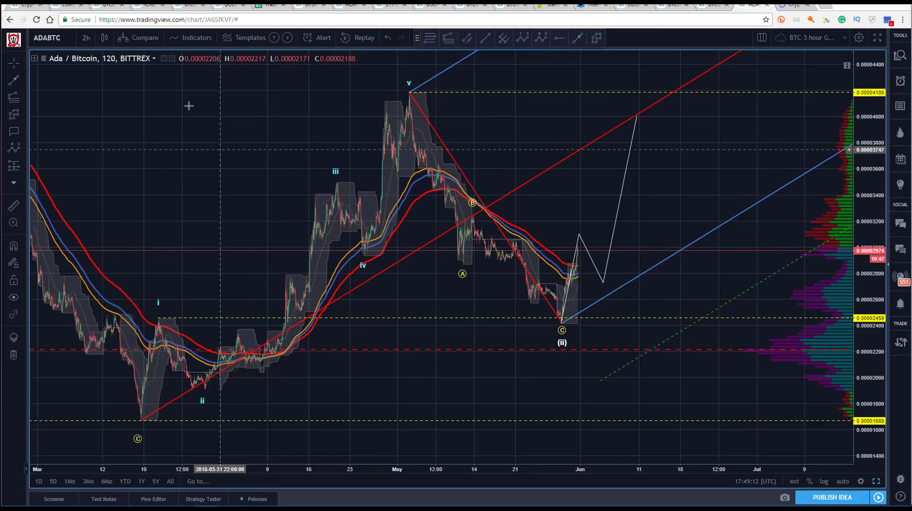
# Switch to 15-minute candles, autofit the price scale and hide the RSDBH indicator
pyautogui.click(88, 38)
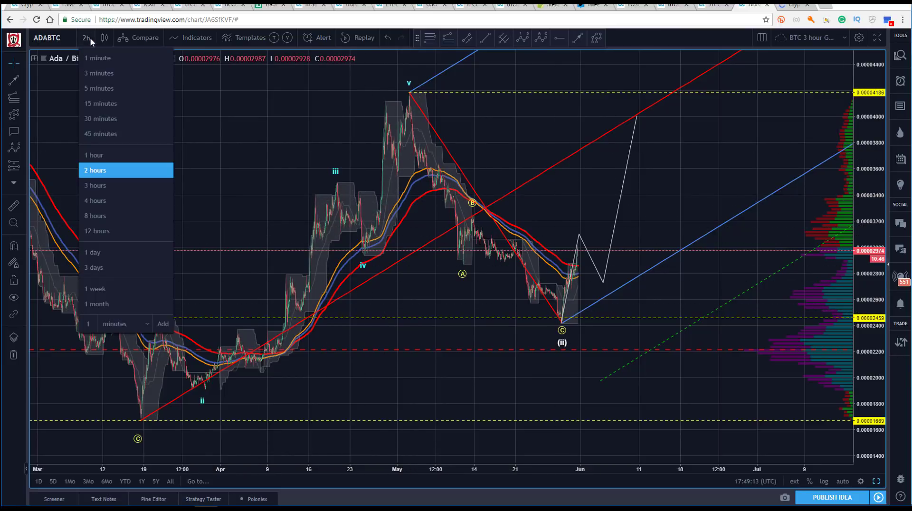
pyautogui.click(103, 107)
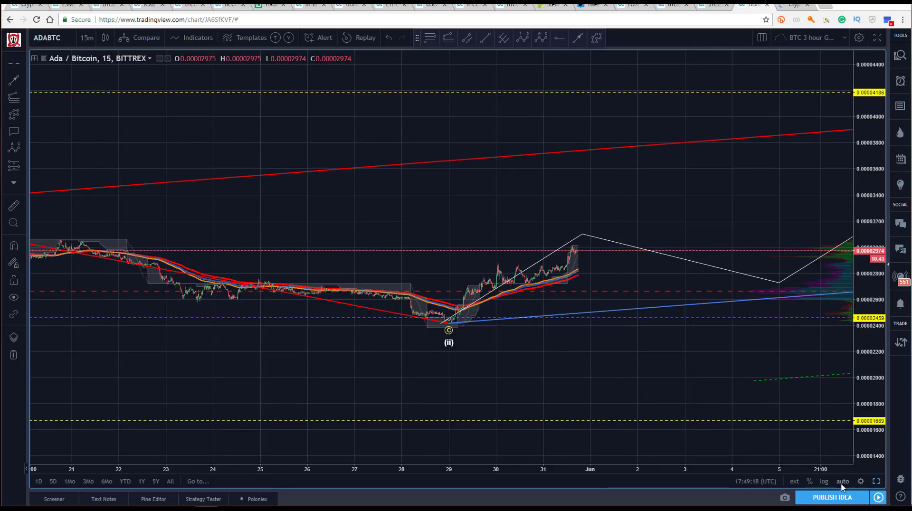
pyautogui.click(842, 482)
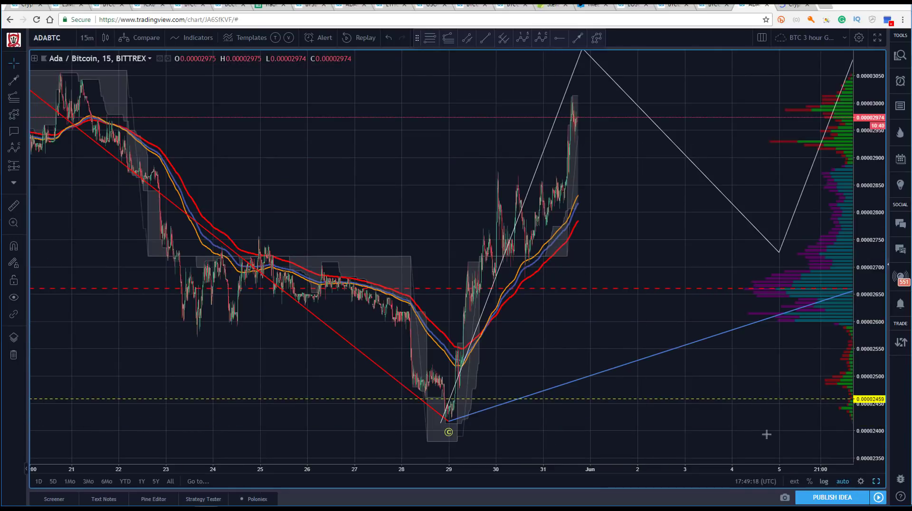
pyautogui.click(32, 57)
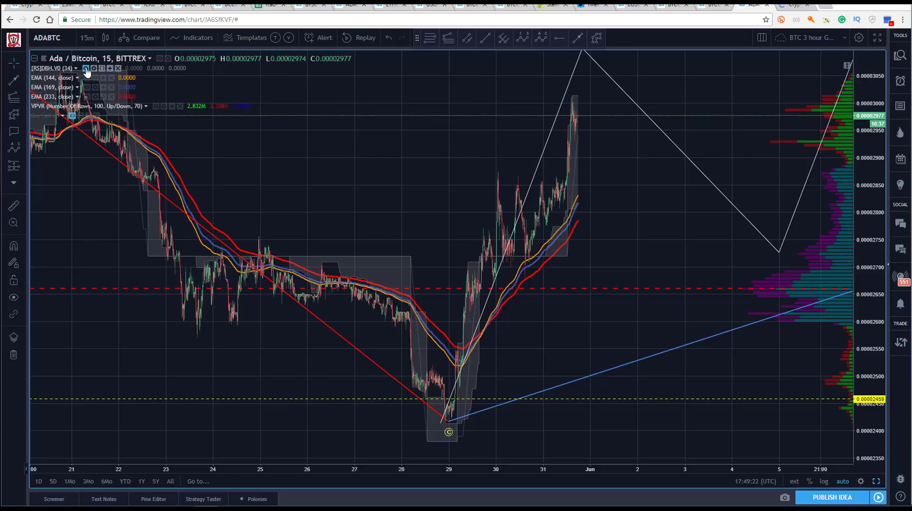
pyautogui.click(86, 69)
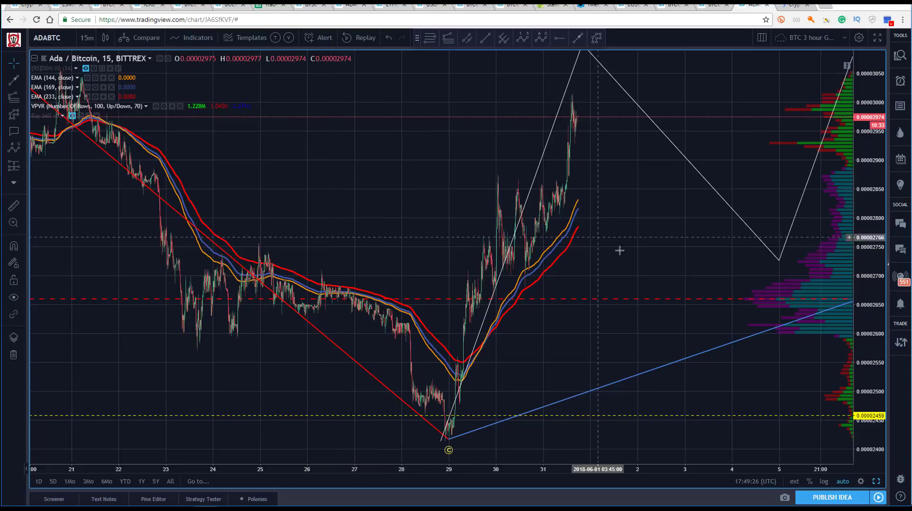
# Zoom into the late-May bars and delete the white projected path
pyautogui.moveTo(340, 470); pyautogui.dragTo(28, 403)
pyautogui.moveTo(291, 386); pyautogui.dragTo(527, 407)
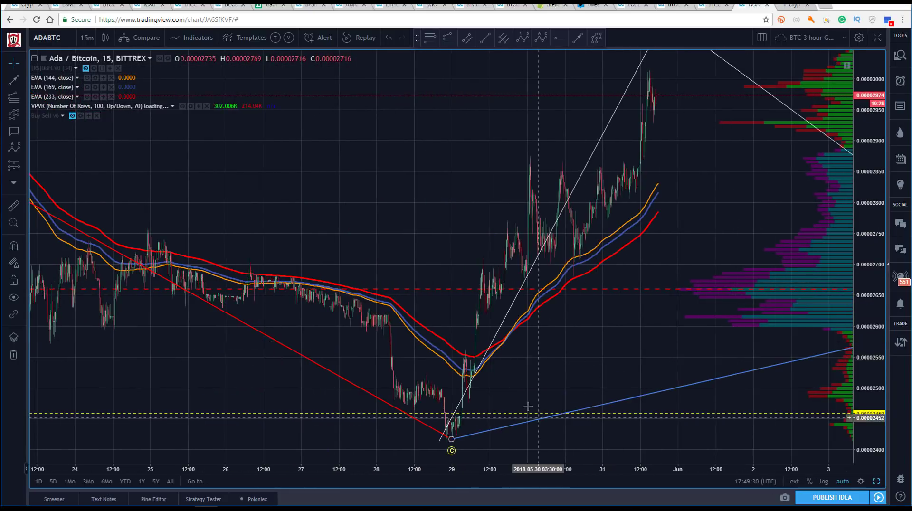
pyautogui.moveTo(513, 467); pyautogui.dragTo(423, 444)
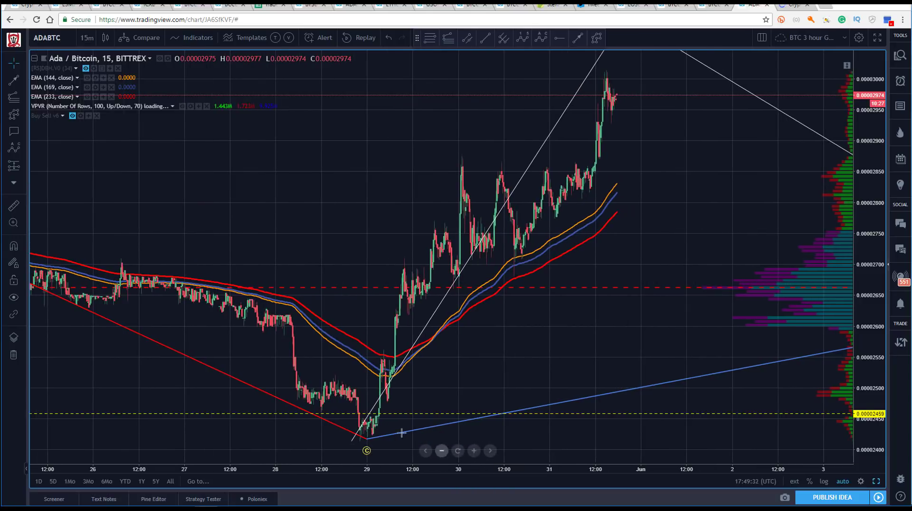
pyautogui.moveTo(353, 439); pyautogui.dragTo(397, 431)
pyautogui.press('Delete')
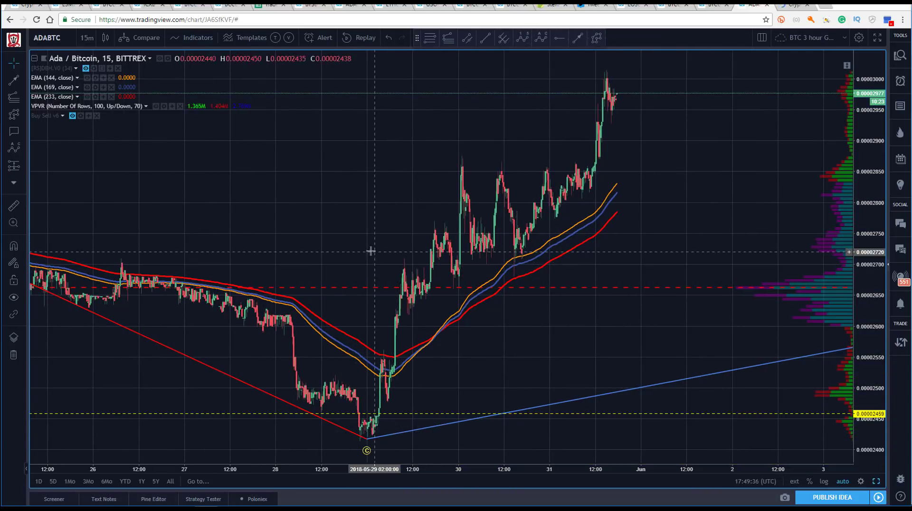
# Draw an Elliott impulse wave from the 29 May low through the 30 May peak to v at the top
pyautogui.click(525, 41)
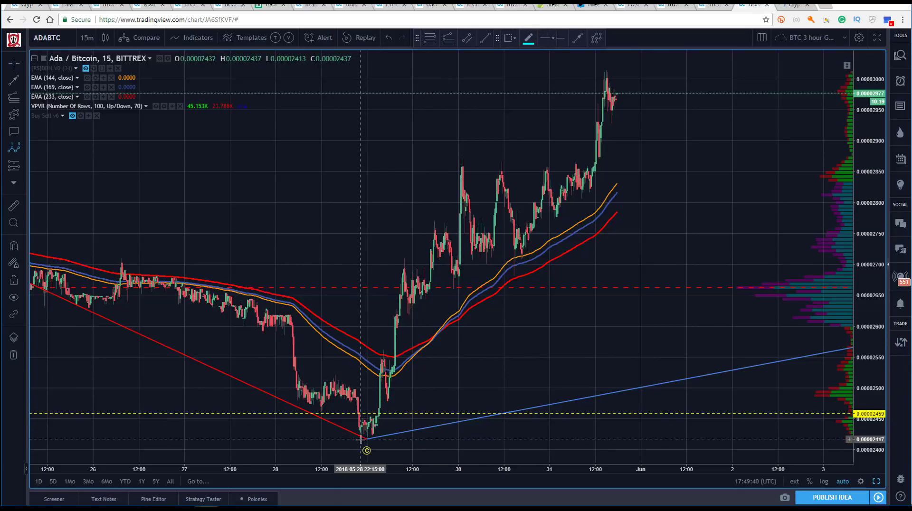
pyautogui.moveTo(359, 442)
pyautogui.mouseDown()
pyautogui.moveTo(380, 335)
pyautogui.moveTo(386, 411)
pyautogui.mouseUp()
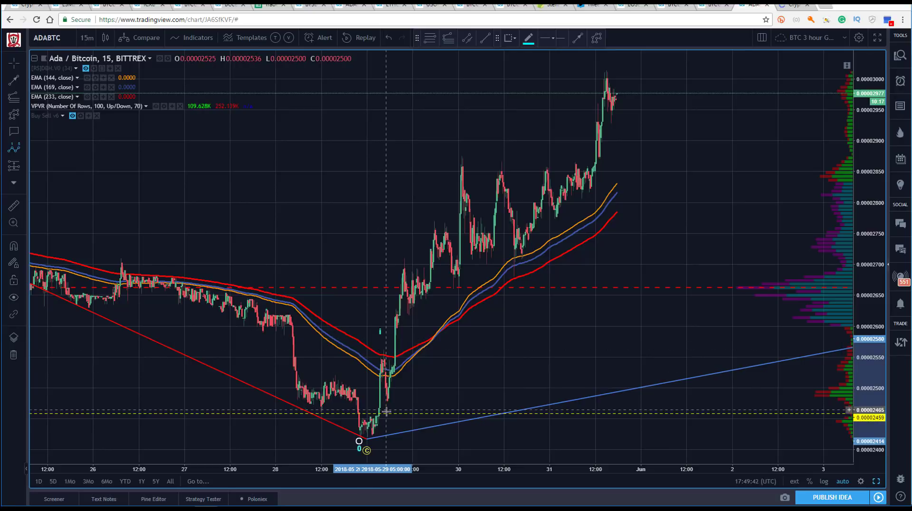
pyautogui.click(387, 411)
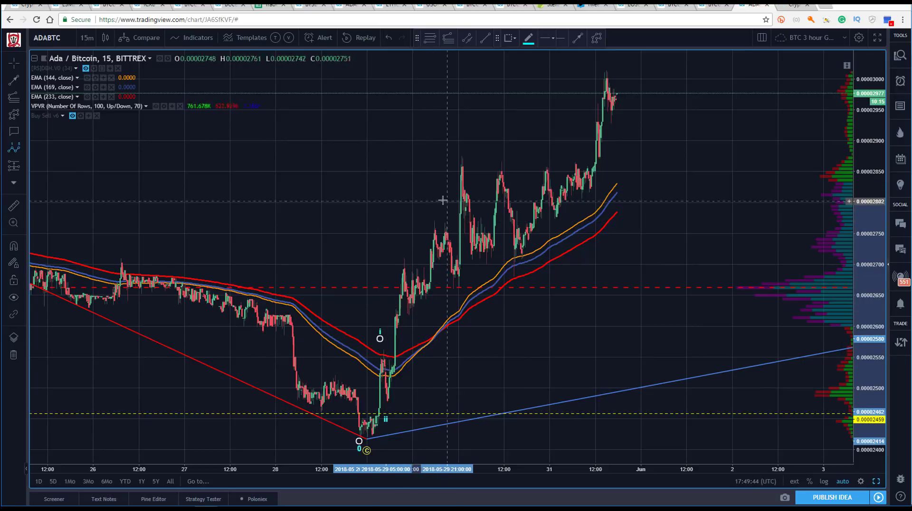
pyautogui.click(458, 142)
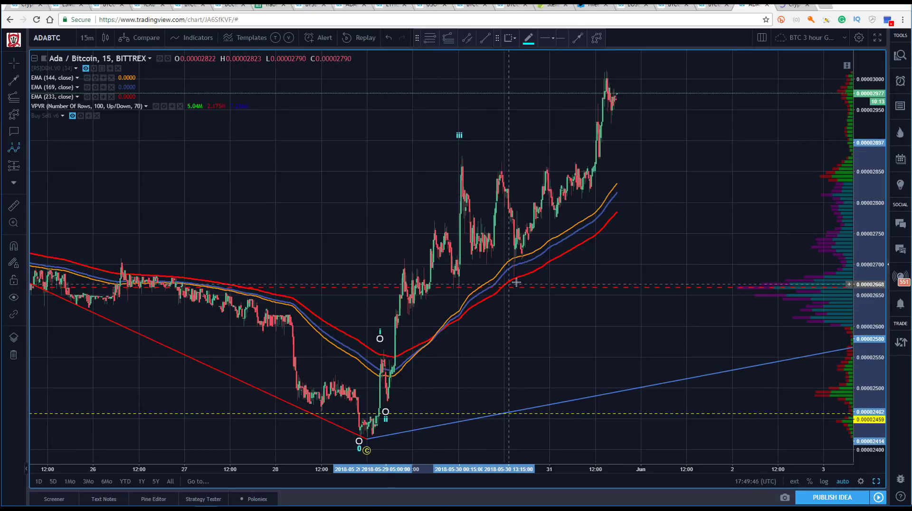
pyautogui.click(514, 284)
pyautogui.click(637, 54)
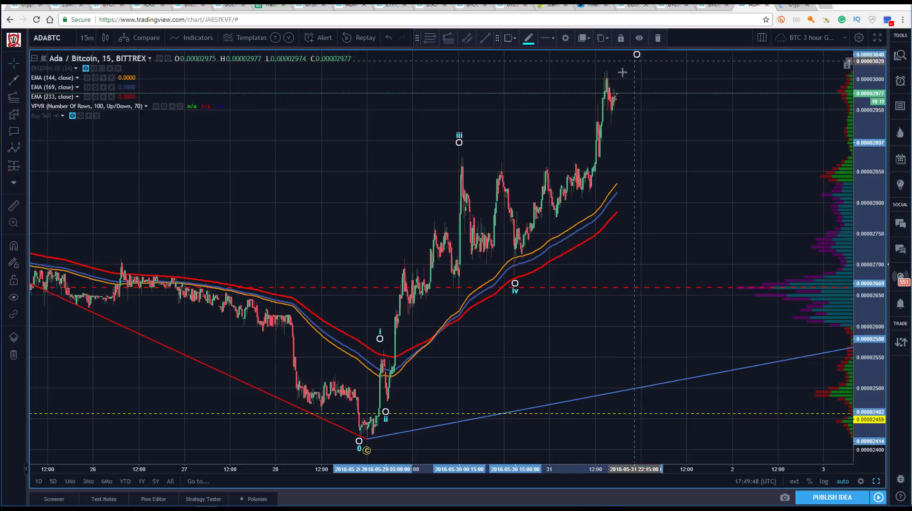
pyautogui.click(406, 101)
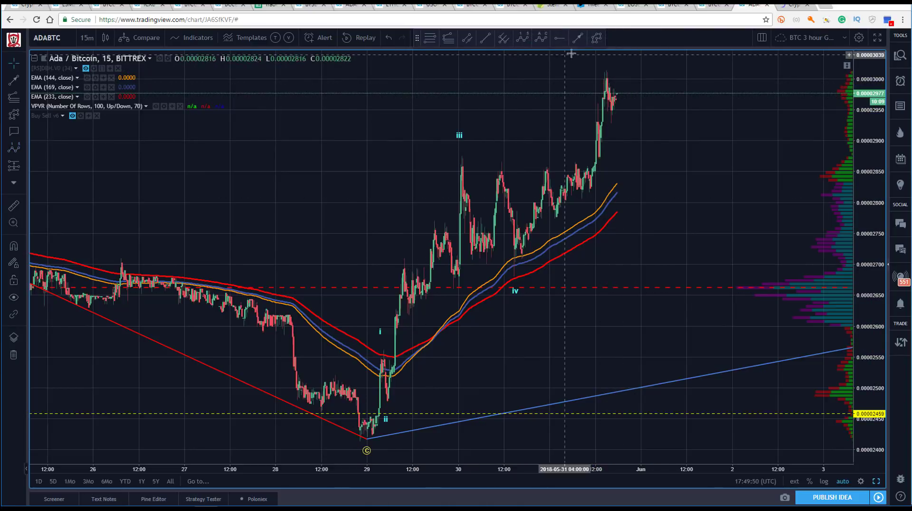
# Add a dashed horizontal level at 0.00002561 and adjust wave points i and iii
pyautogui.click(560, 40)
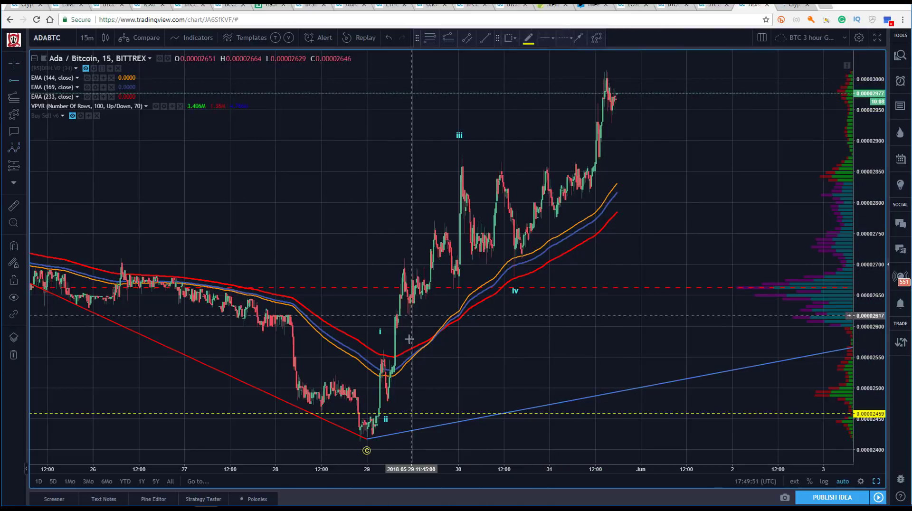
pyautogui.click(382, 351)
pyautogui.moveTo(381, 337); pyautogui.dragTo(382, 343)
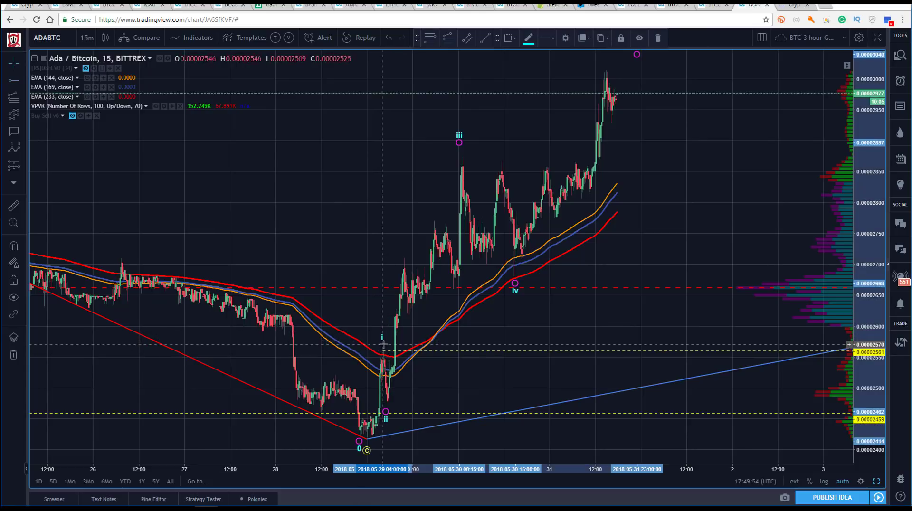
pyautogui.click(373, 201)
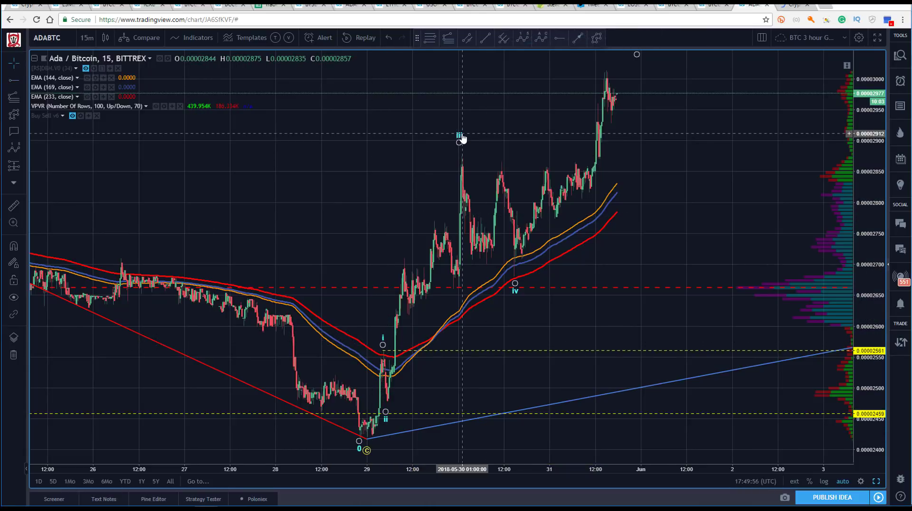
pyautogui.moveTo(460, 141); pyautogui.dragTo(463, 154)
pyautogui.click(422, 159)
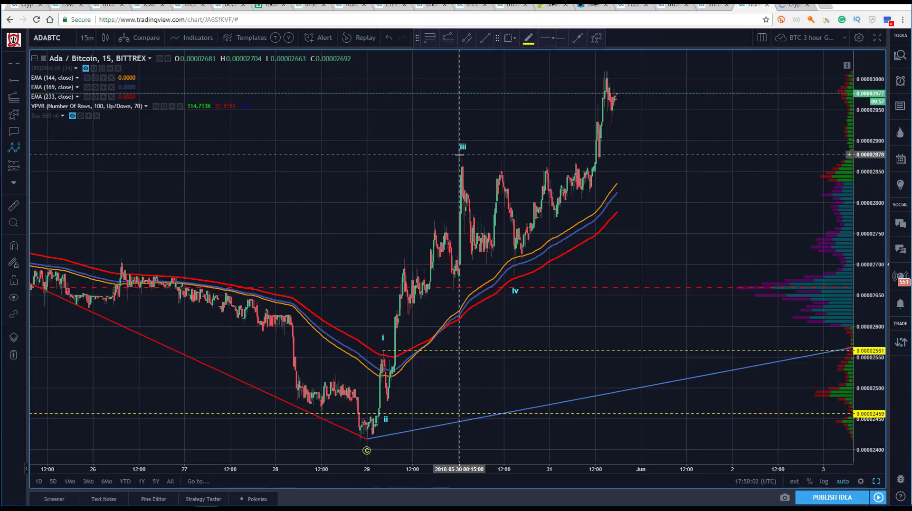
# Draw an A-B-C correction from the wave iii peak to the wave iv low, with the iv label below C
pyautogui.click(457, 183)
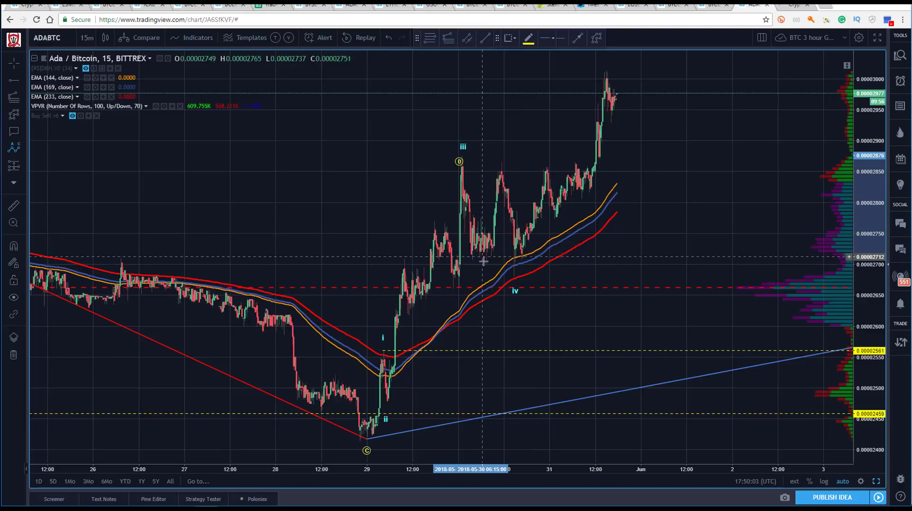
pyautogui.click(501, 160)
pyautogui.click(515, 279)
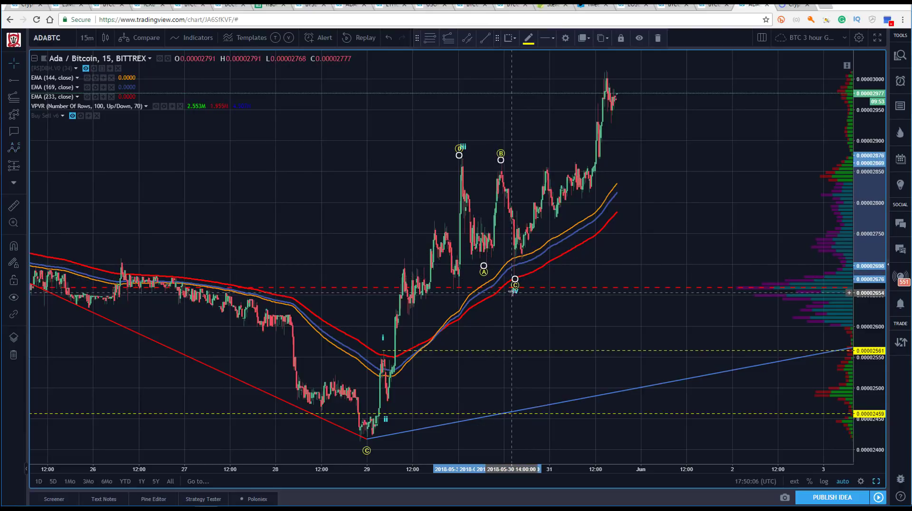
pyautogui.moveTo(515, 289); pyautogui.dragTo(514, 297)
pyautogui.click(360, 200)
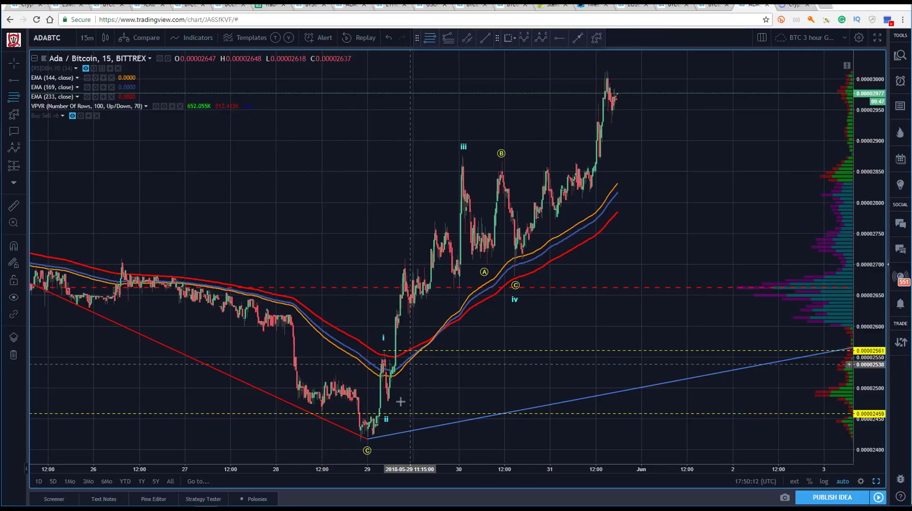
# Draw a Fibonacci retracement from the wave ii low to the wave iii peak
pyautogui.click(386, 401)
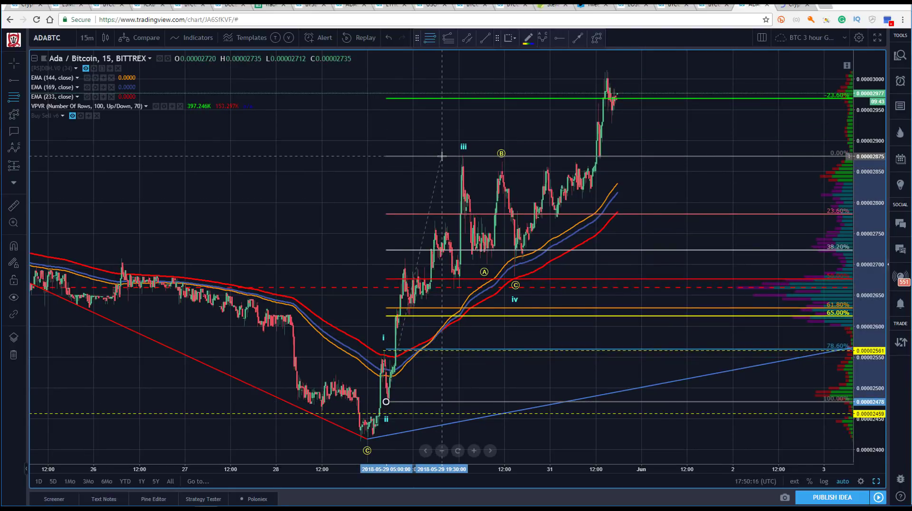
pyautogui.click(441, 155)
pyautogui.click(517, 284)
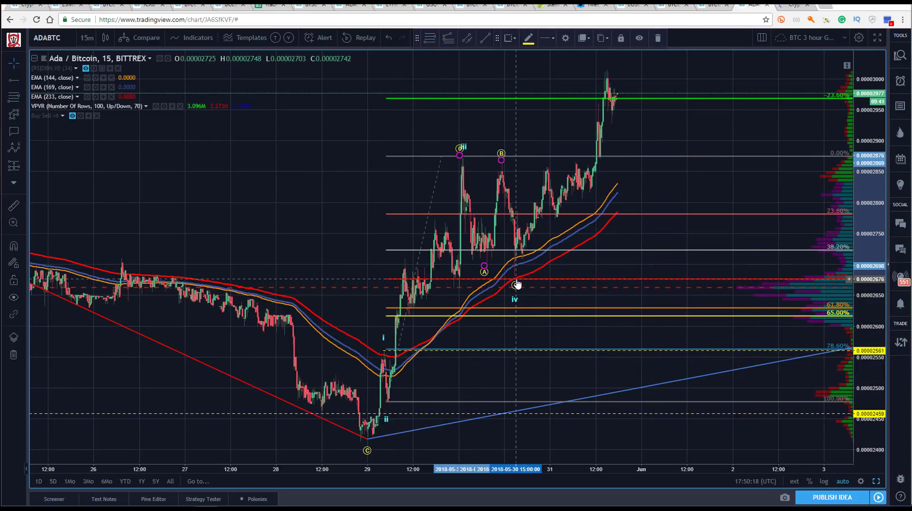
pyautogui.click(514, 297)
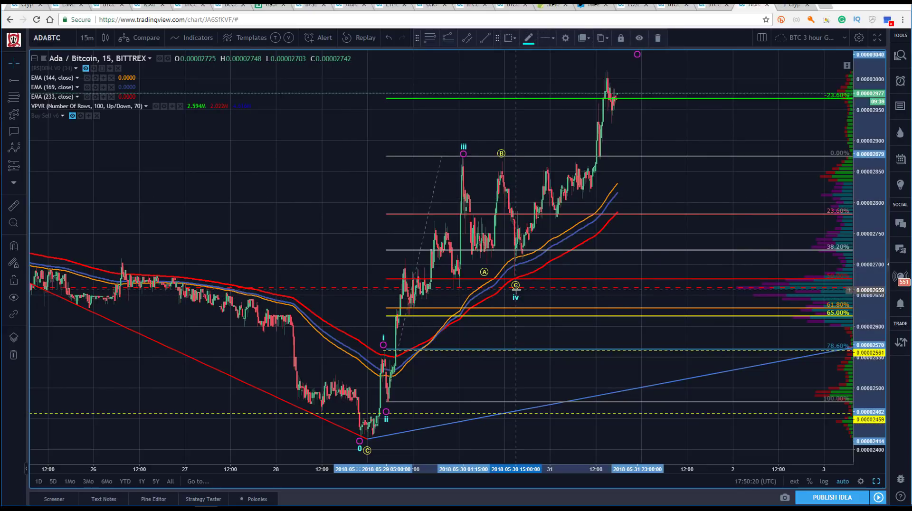
pyautogui.click(346, 187)
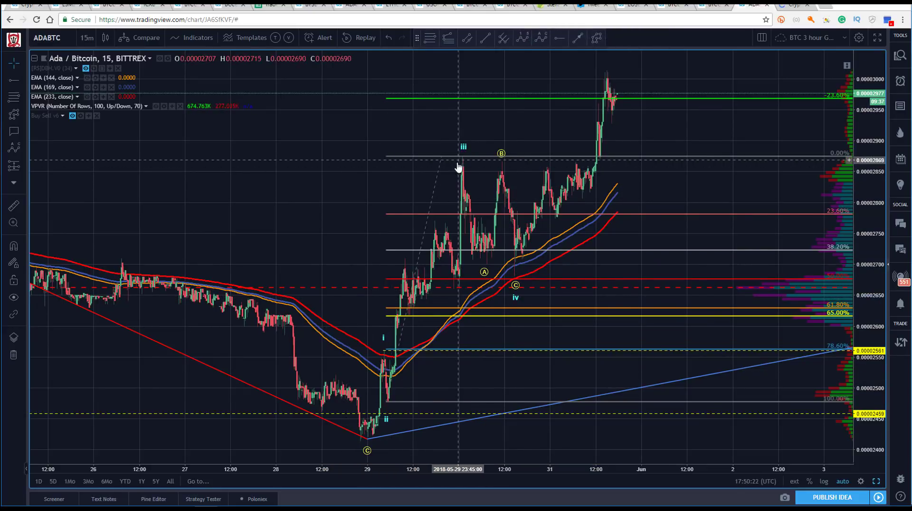
pyautogui.click(514, 281)
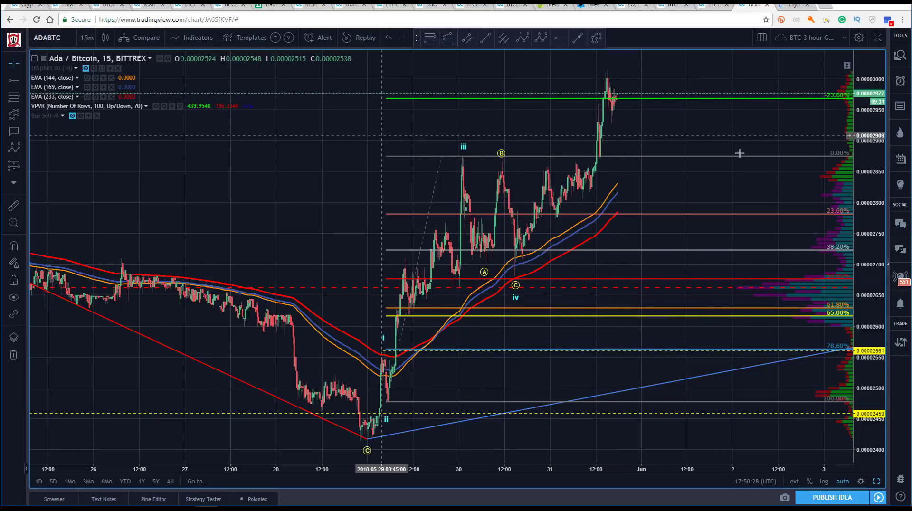
# Draw a white i–v count from the wave iv low, placing v on the -61.80% level near 0.00003118
pyautogui.moveTo(873, 135); pyautogui.dragTo(873, 163)
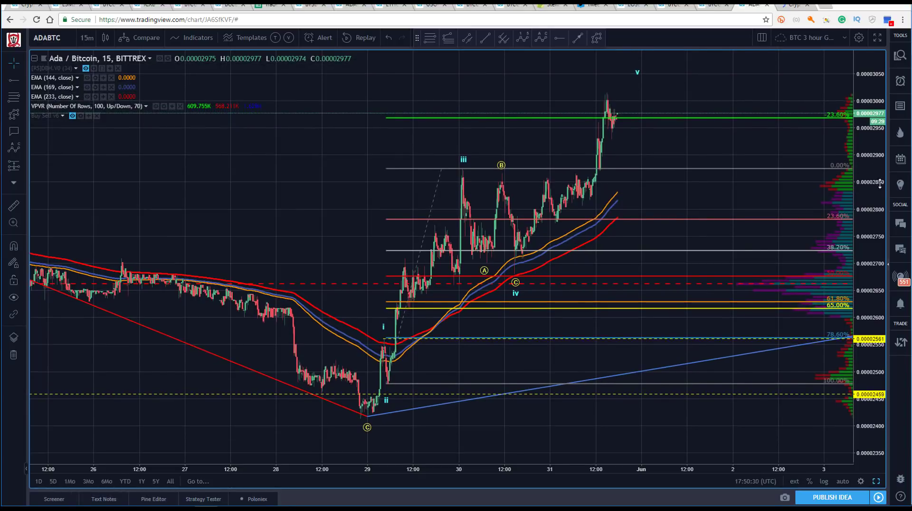
pyautogui.moveTo(315, 187); pyautogui.dragTo(273, 219)
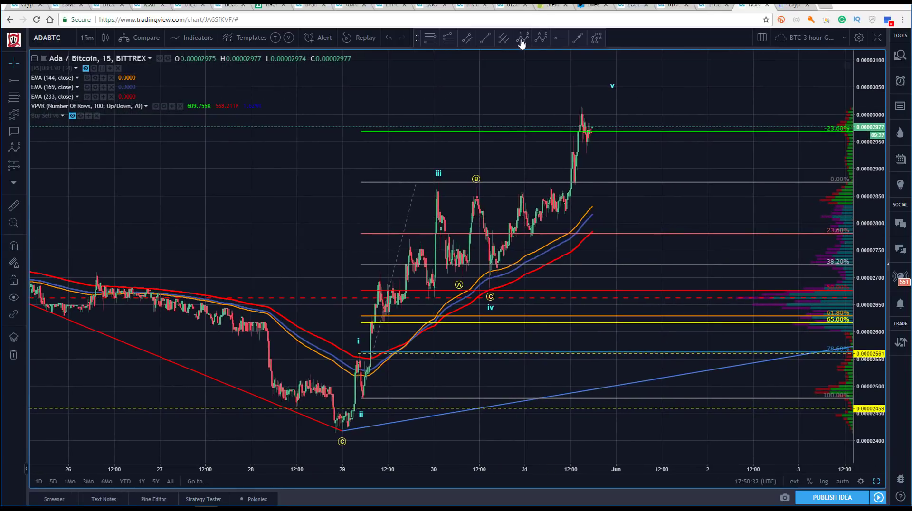
pyautogui.click(531, 42)
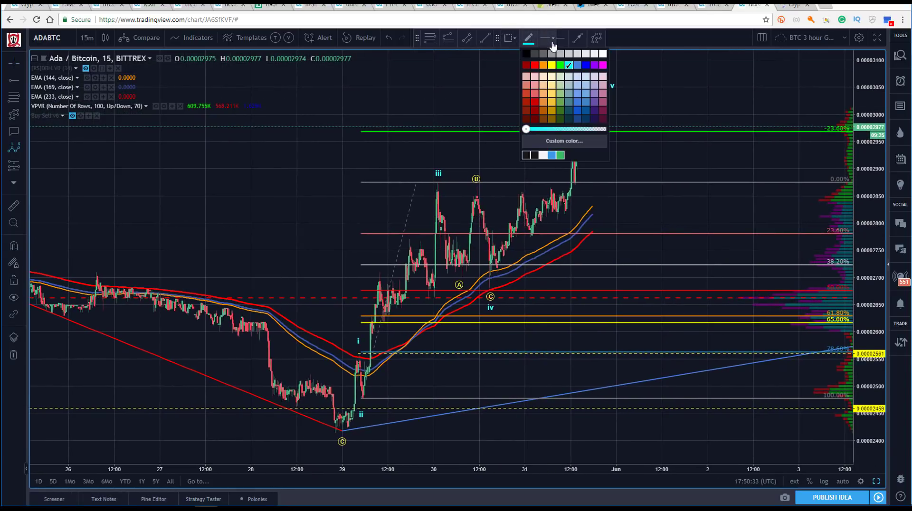
pyautogui.click(604, 54)
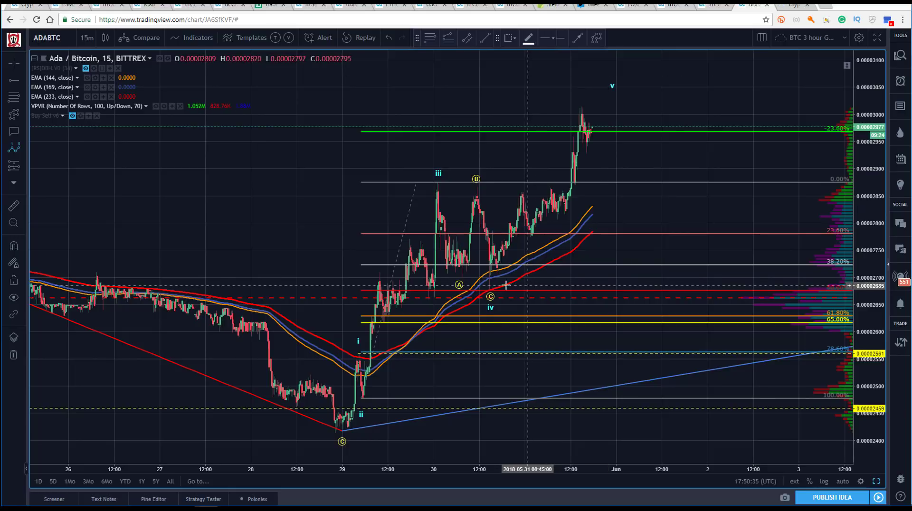
pyautogui.click(522, 192)
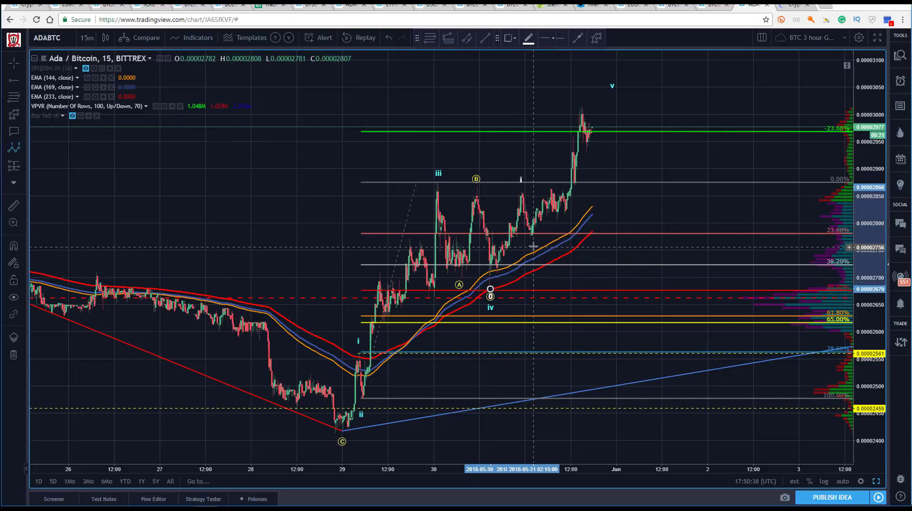
pyautogui.click(532, 238)
pyautogui.click(581, 103)
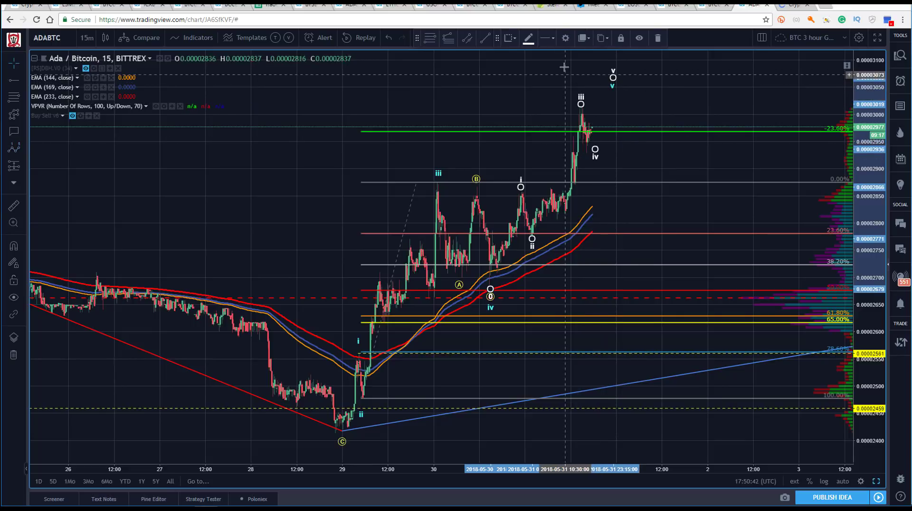
pyautogui.click(613, 77)
pyautogui.moveTo(870, 139); pyautogui.dragTo(871, 215)
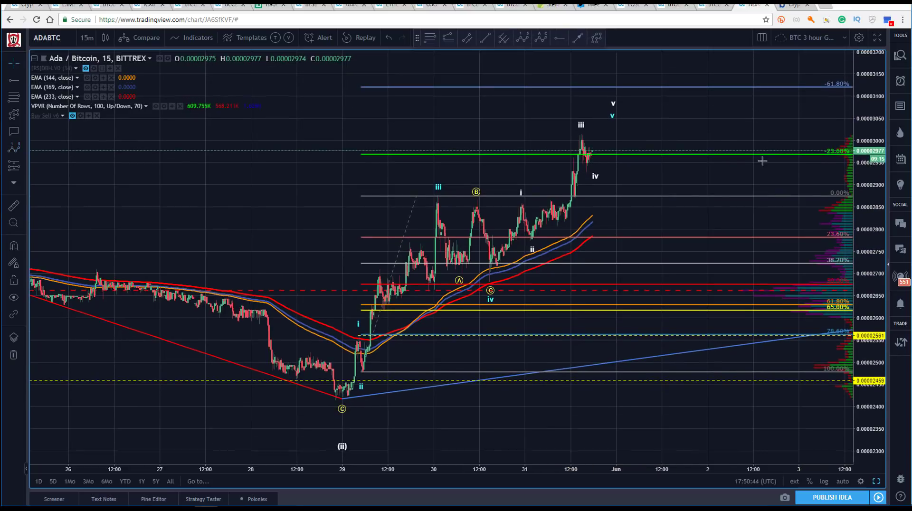
pyautogui.moveTo(614, 110); pyautogui.dragTo(615, 88)
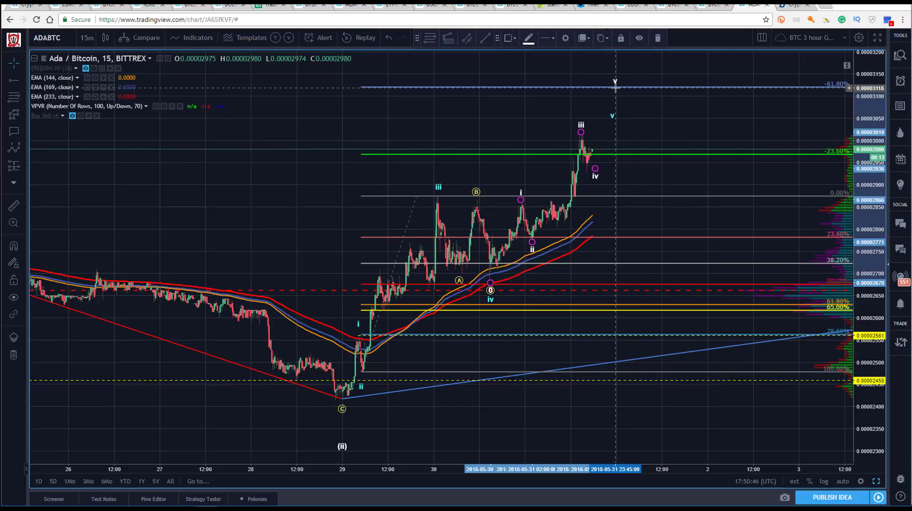
pyautogui.click(569, 39)
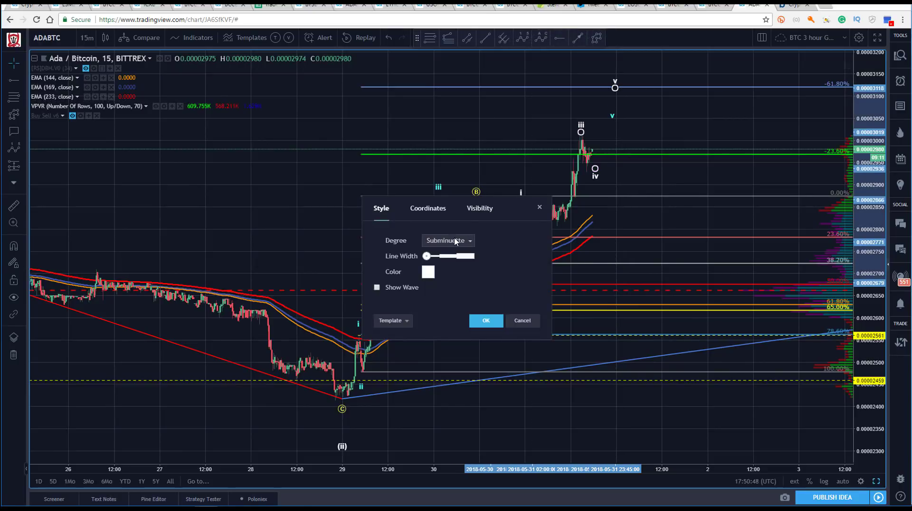
# Set the white wave's degree to Subminuette
pyautogui.click(448, 240)
pyautogui.click(438, 397)
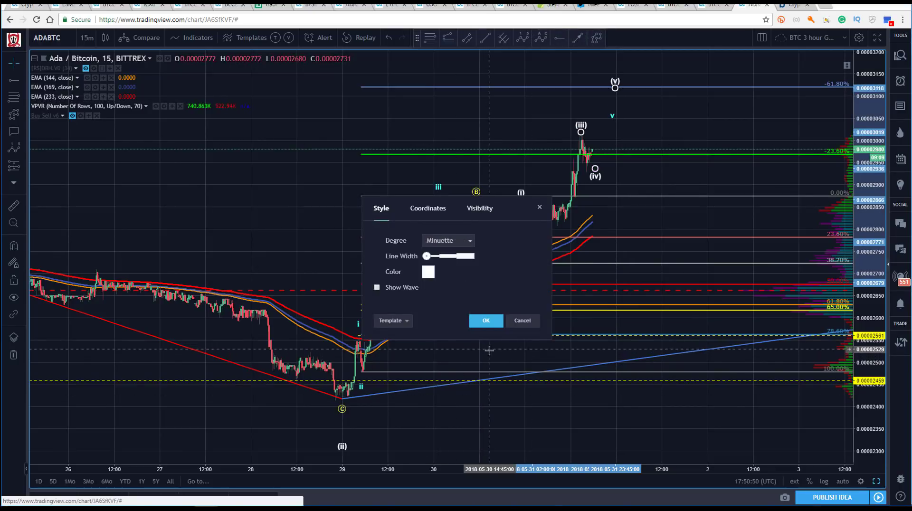
pyautogui.click(486, 321)
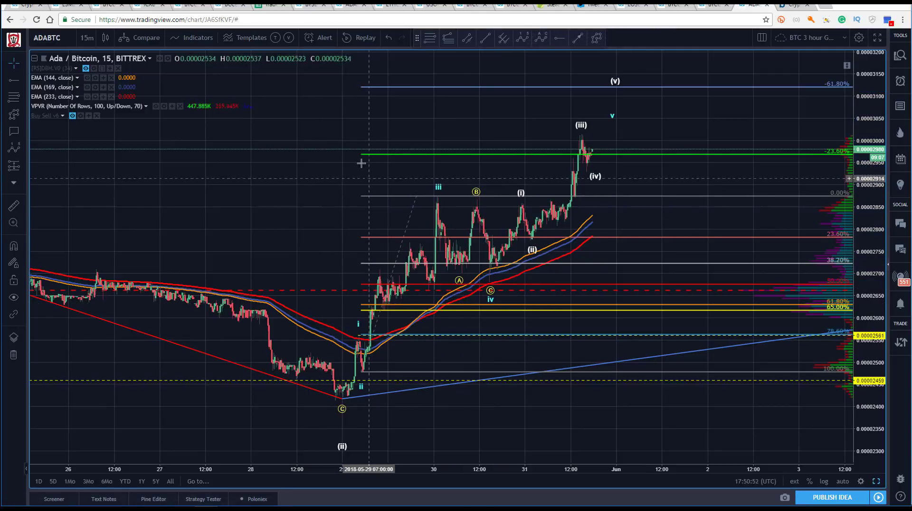
pyautogui.doubleClick(521, 190)
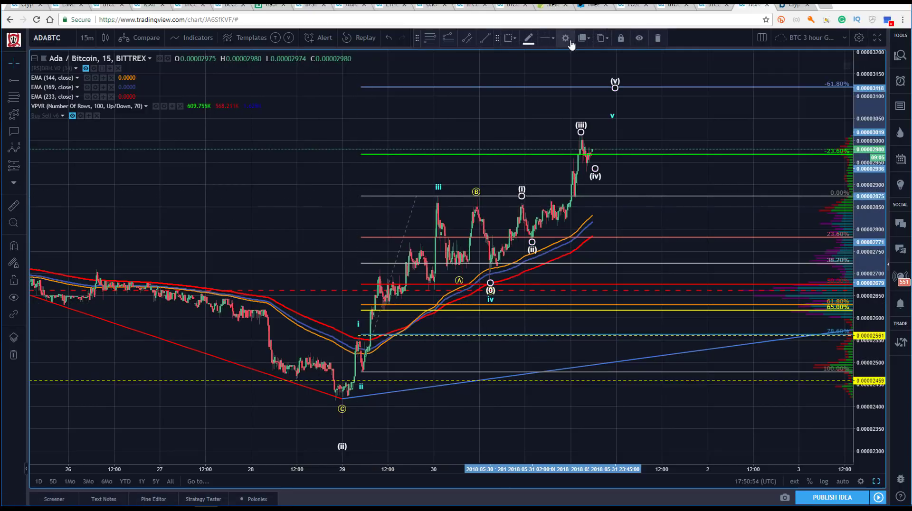
pyautogui.click(454, 241)
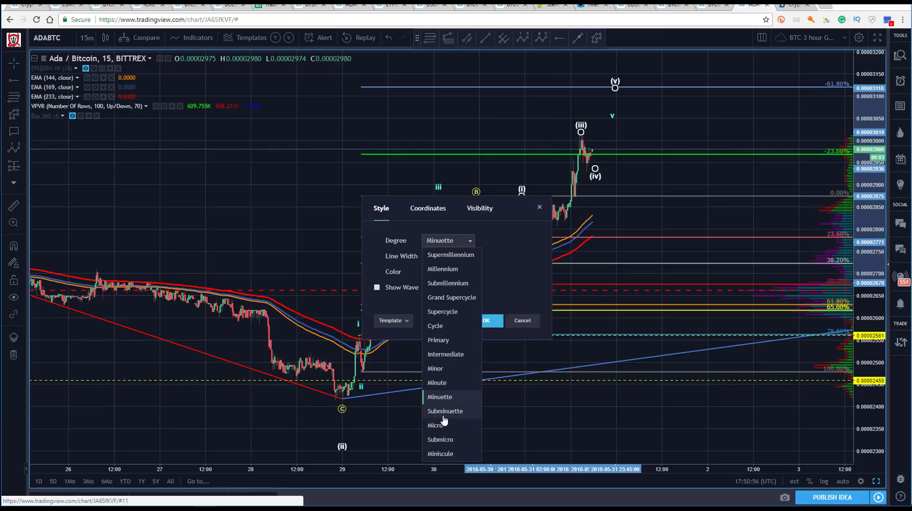
pyautogui.click(445, 417)
pyautogui.click(485, 321)
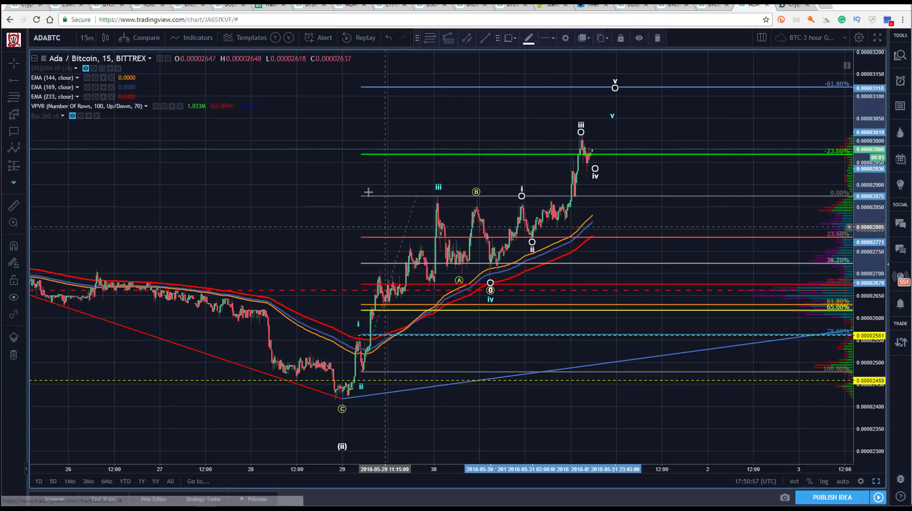
# Change the earlier impulse wave's degree to Minuette
pyautogui.click(439, 190)
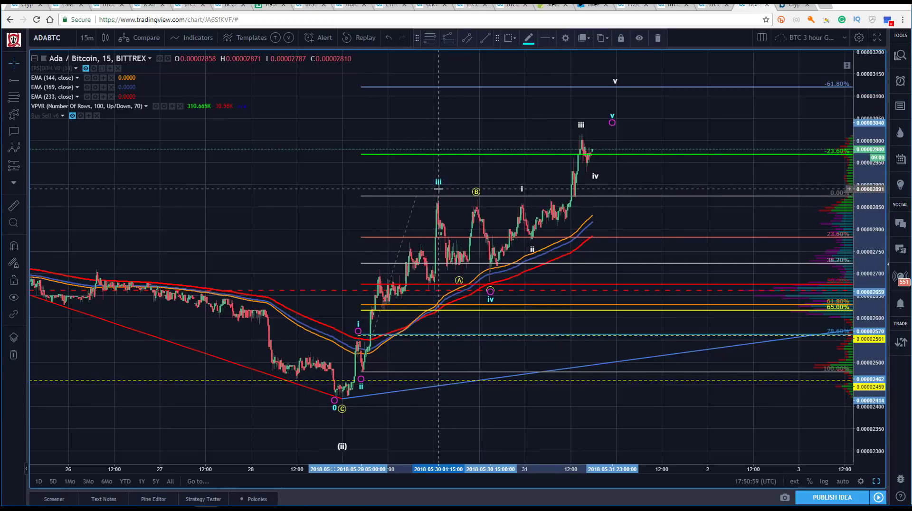
pyautogui.click(566, 38)
pyautogui.click(446, 241)
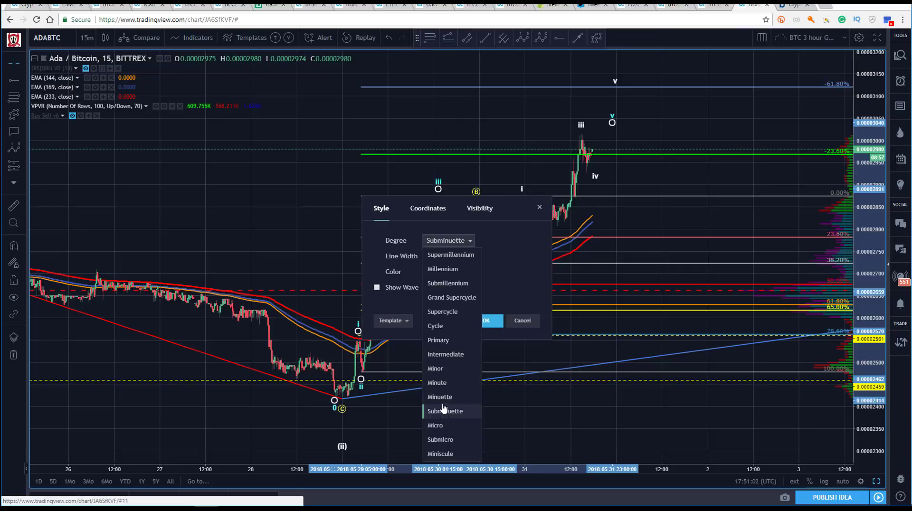
pyautogui.click(439, 397)
pyautogui.click(485, 321)
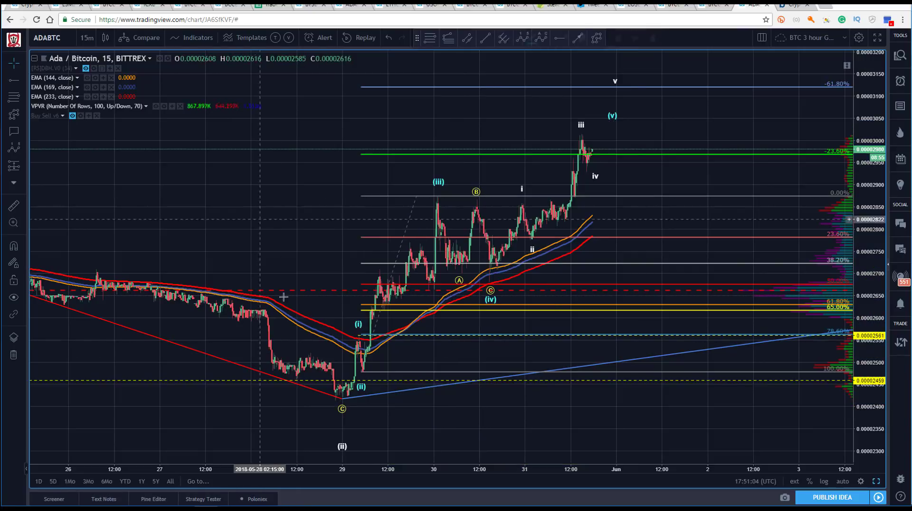
# Snap the cyan wave's start and (ii) point onto the lows and adjust the red-blue trendline meeting point
pyautogui.moveTo(342, 447); pyautogui.dragTo(340, 424)
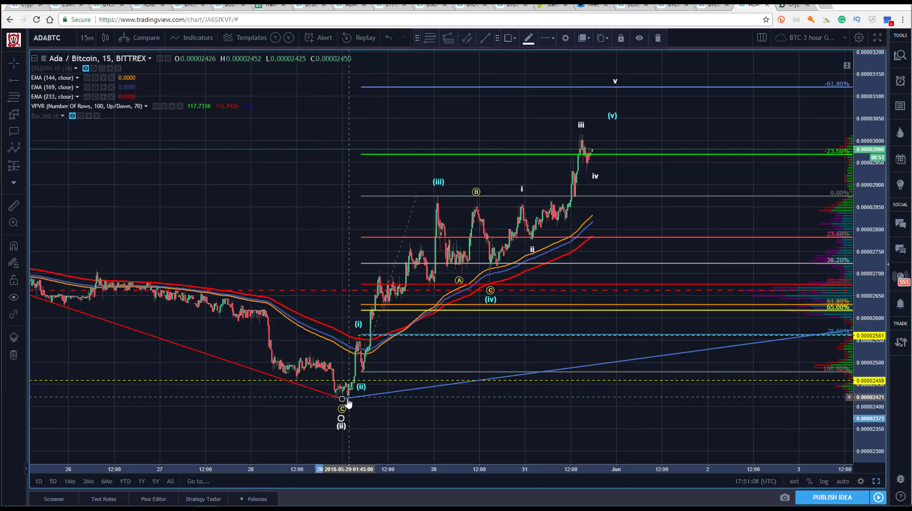
pyautogui.moveTo(341, 399); pyautogui.dragTo(333, 421)
pyautogui.click(344, 408)
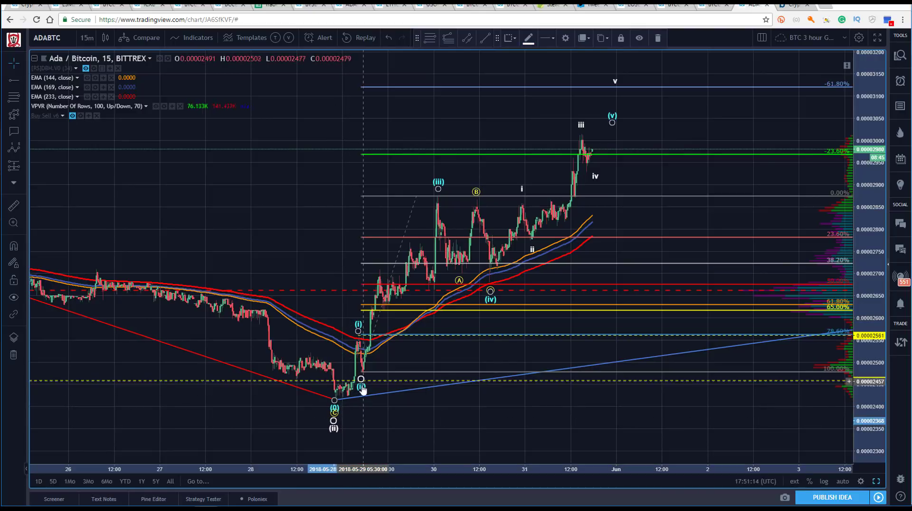
pyautogui.moveTo(361, 380); pyautogui.dragTo(362, 375)
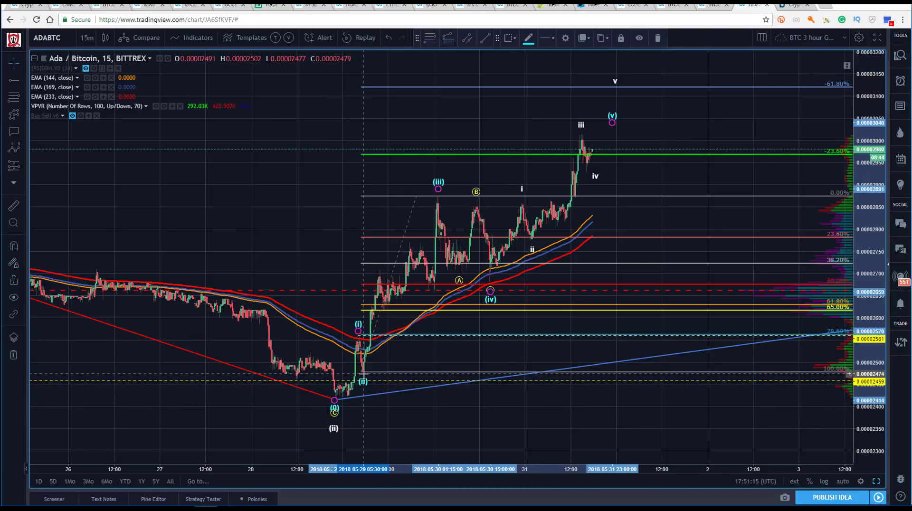
pyautogui.click(476, 282)
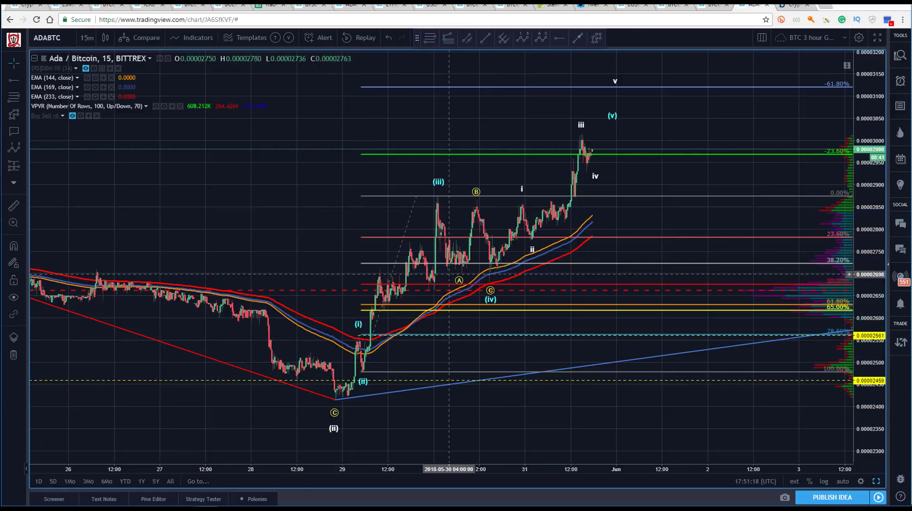
# Lower white iv, then raise white v and cyan (v) to the −61.8% level near 0.00003130
pyautogui.click(490, 299)
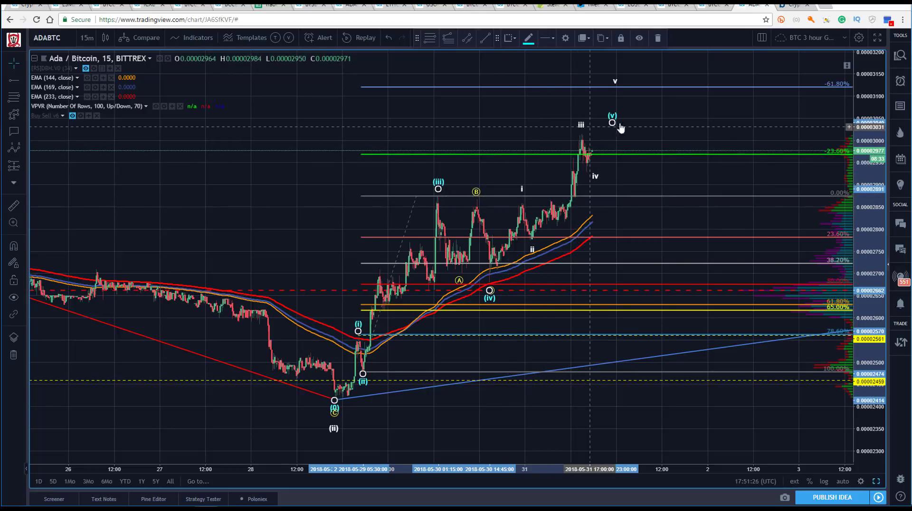
pyautogui.moveTo(612, 123); pyautogui.dragTo(641, 86)
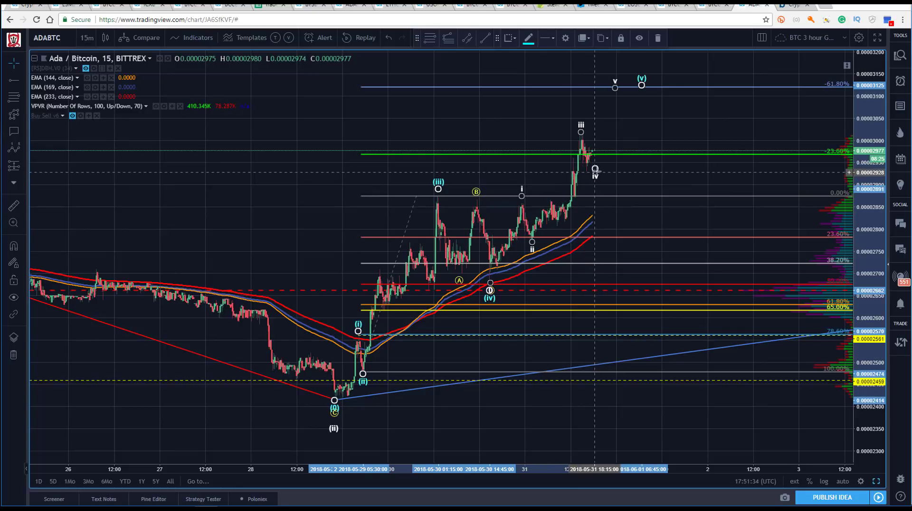
pyautogui.moveTo(594, 171); pyautogui.dragTo(600, 174)
pyautogui.moveTo(489, 104); pyautogui.dragTo(491, 104)
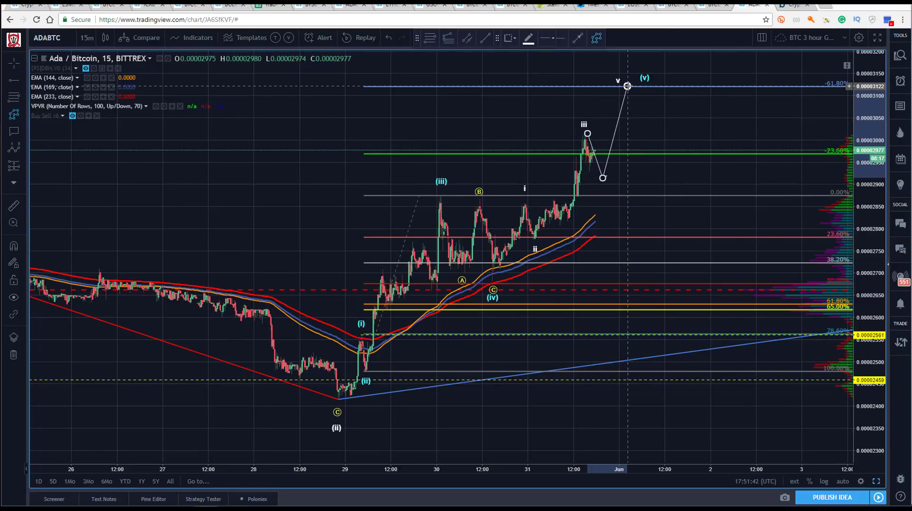
pyautogui.doubleClick(627, 86)
pyautogui.click(489, 300)
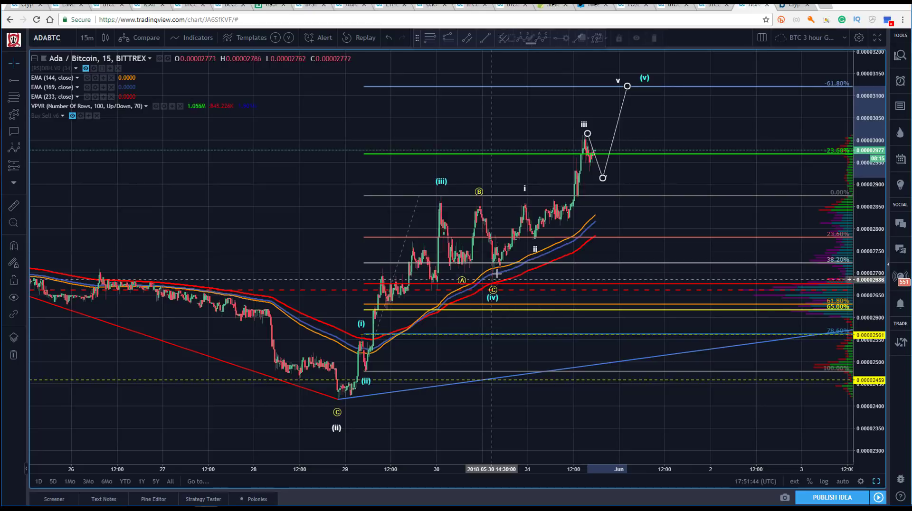
pyautogui.moveTo(620, 84); pyautogui.dragTo(628, 74)
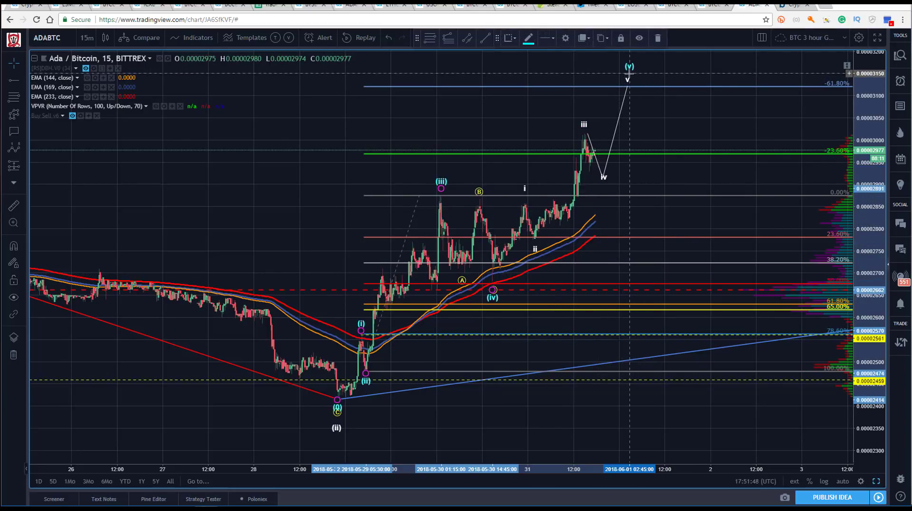
pyautogui.click(264, 196)
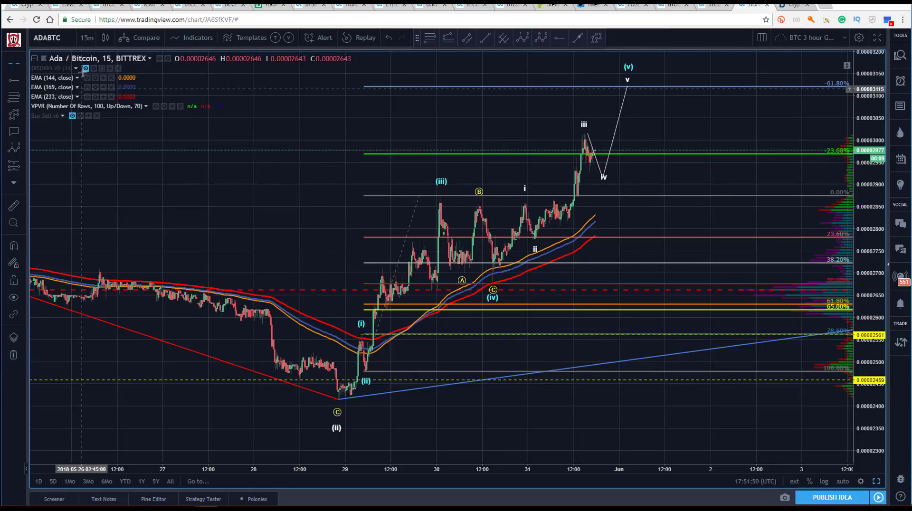
pyautogui.click(87, 37)
# Switch to 1-hour candles, autofit prices and pan to show the May high with future space
pyautogui.click(95, 155)
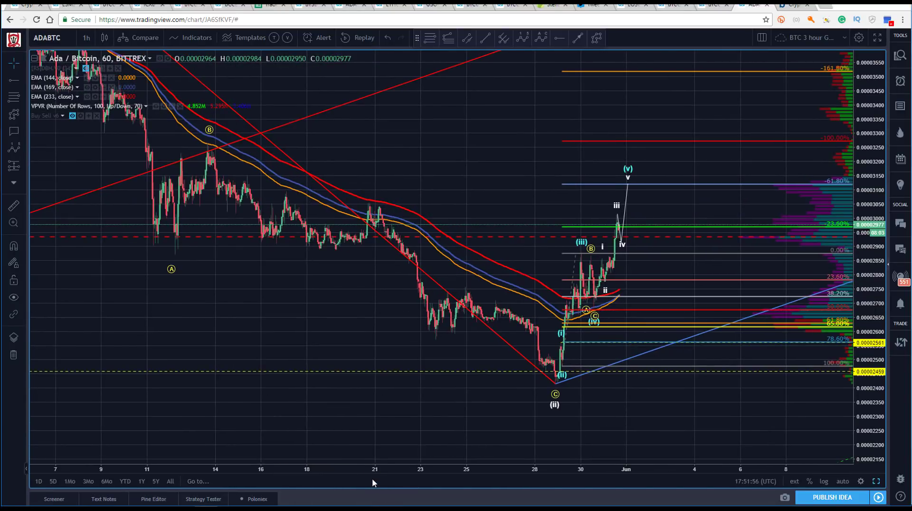
pyautogui.moveTo(396, 472); pyautogui.dragTo(639, 466)
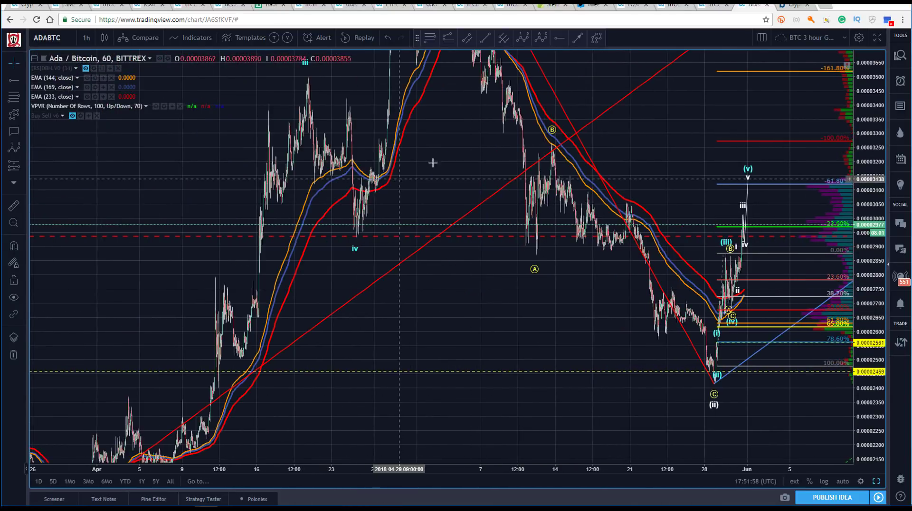
pyautogui.click(842, 481)
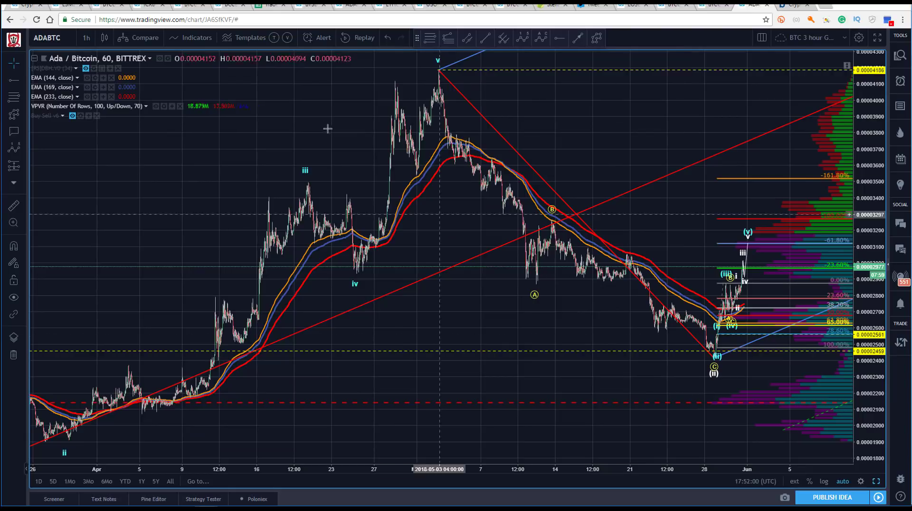
pyautogui.moveTo(315, 127); pyautogui.dragTo(146, 122)
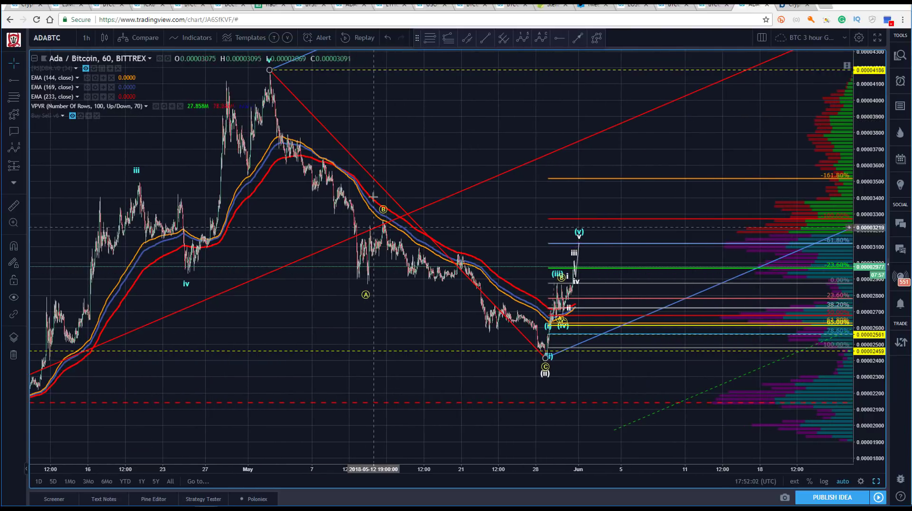
pyautogui.moveTo(435, 145); pyautogui.dragTo(385, 138)
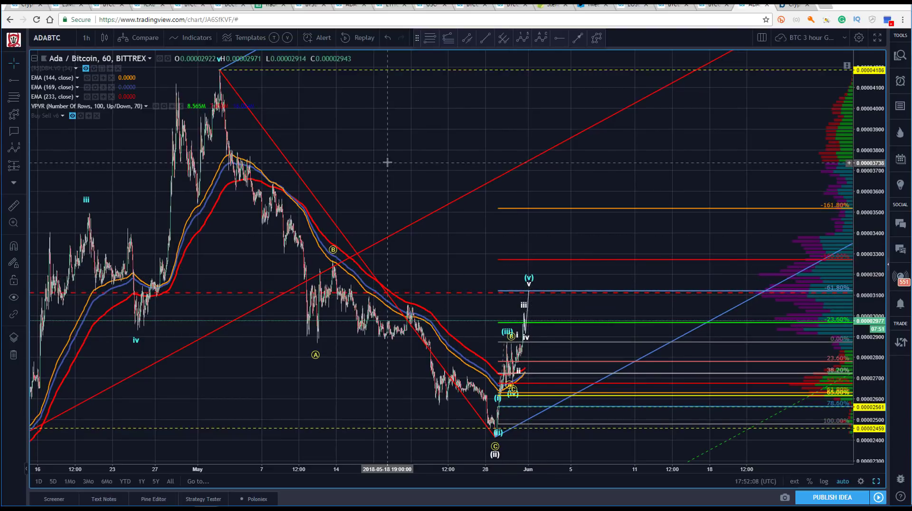
pyautogui.moveTo(364, 469); pyautogui.dragTo(225, 452)
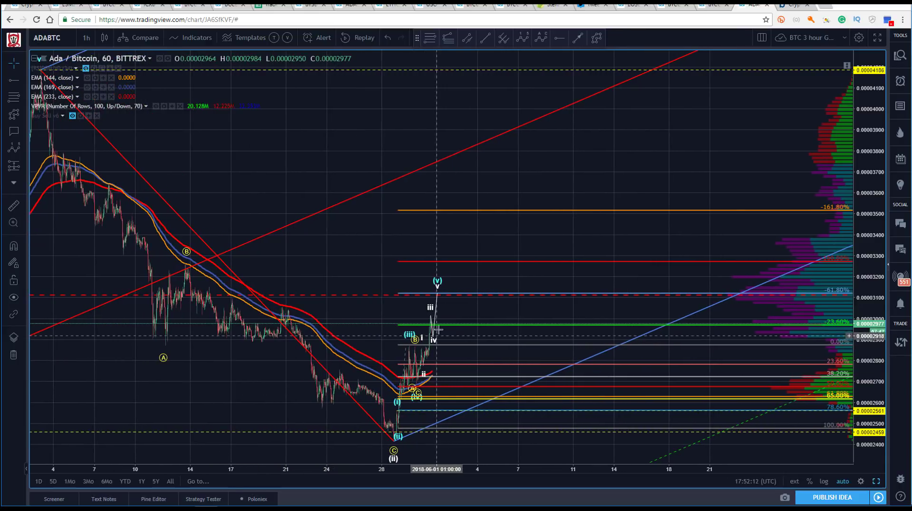
# Shift the wave's last points to the right, then revert that move
pyautogui.moveTo(437, 306); pyautogui.dragTo(460, 306)
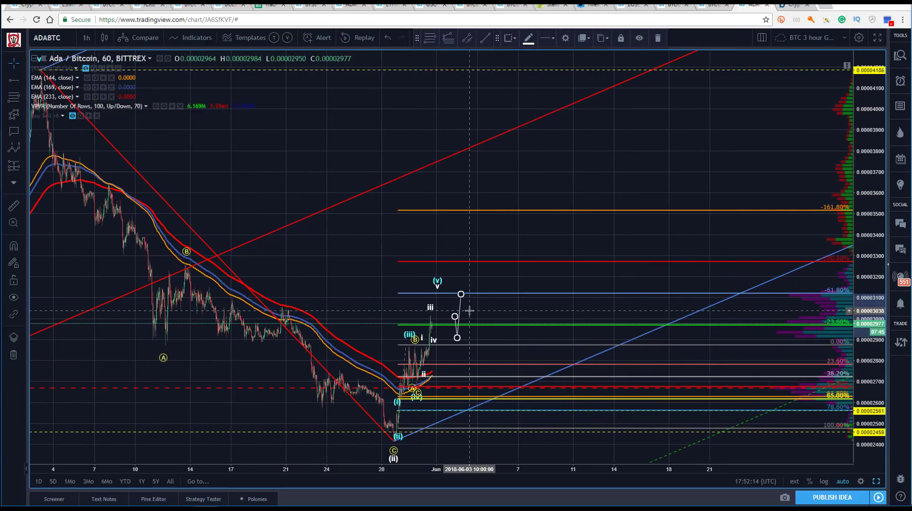
pyautogui.press('Delete')
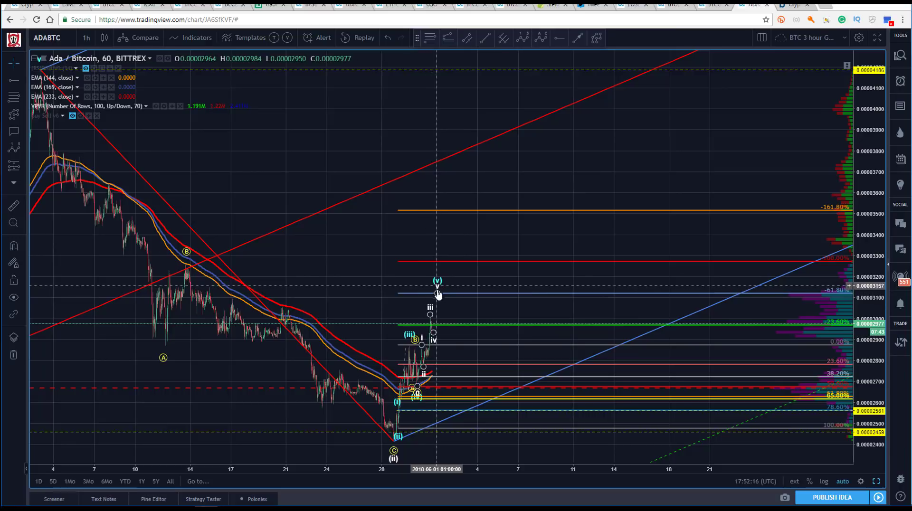
pyautogui.moveTo(361, 254); pyautogui.dragTo(403, 223)
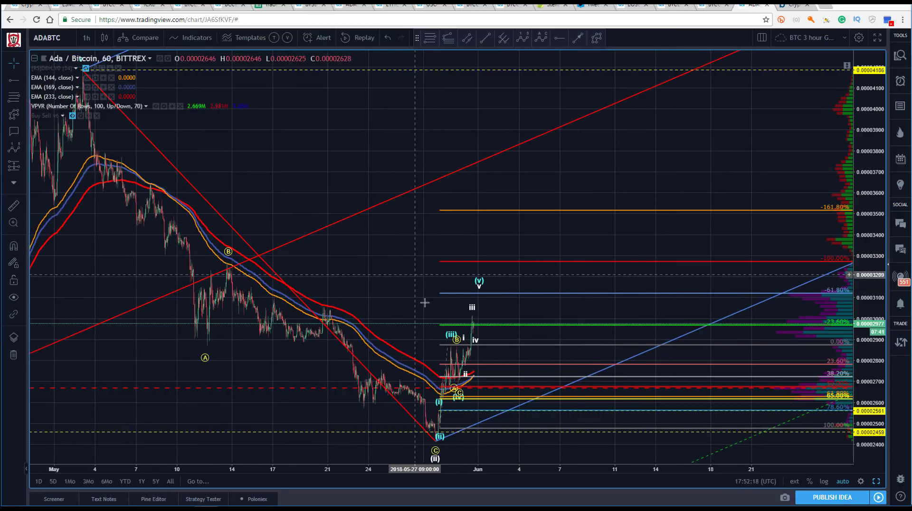
# Draw a projected path from (v) down to about 0.000027, then up to the red trendline
pyautogui.click(597, 38)
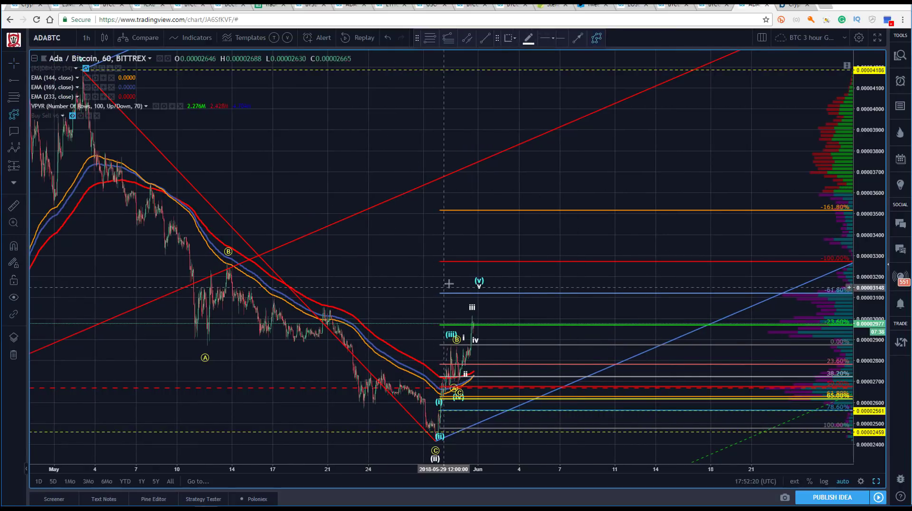
pyautogui.click(508, 381)
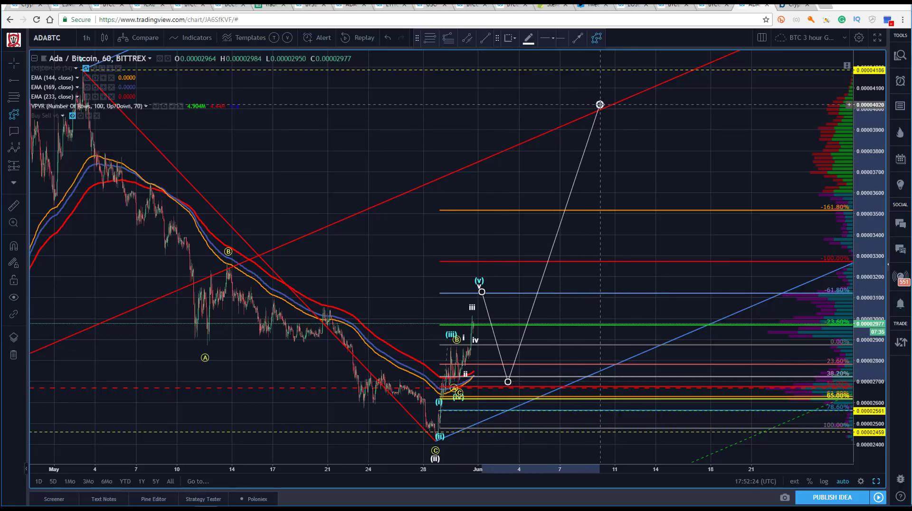
pyautogui.click(600, 104)
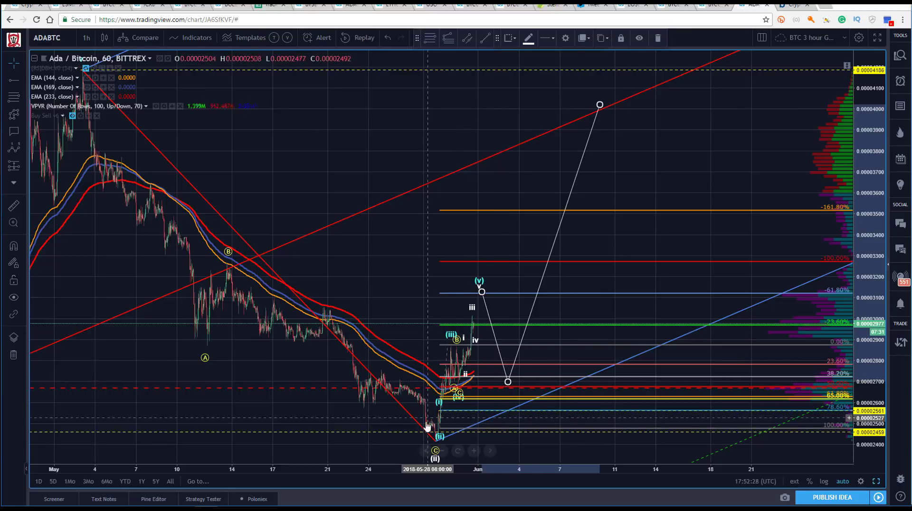
pyautogui.click(394, 281)
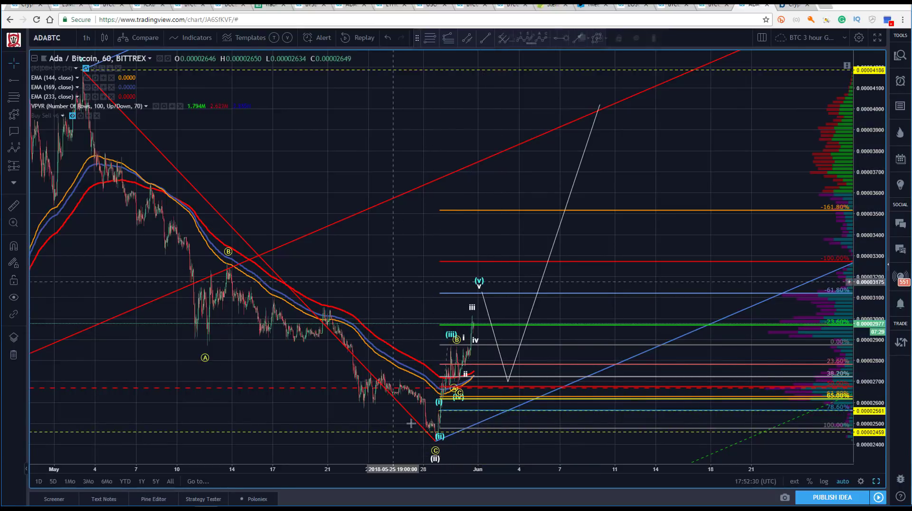
pyautogui.click(435, 442)
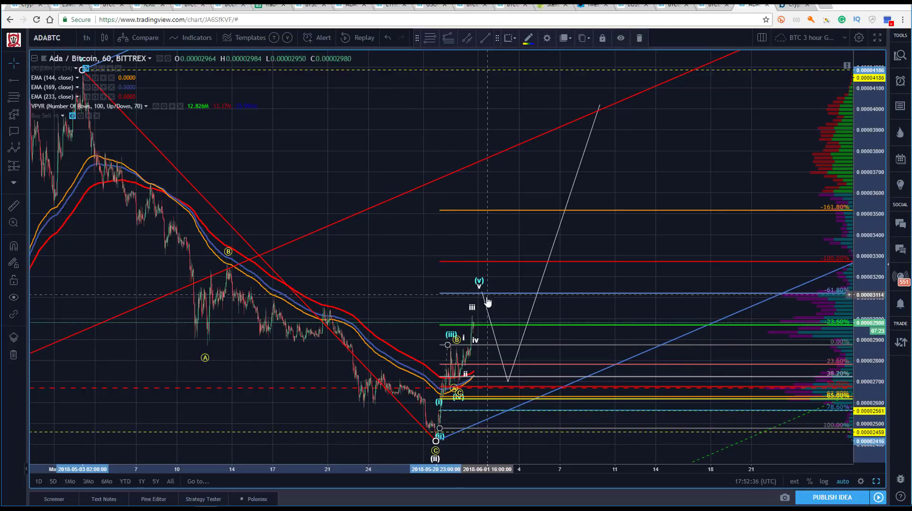
# Replace the path with a five-point projection: (v), first pullback, bounce, low near 0.000027, red trendline
pyautogui.click(639, 38)
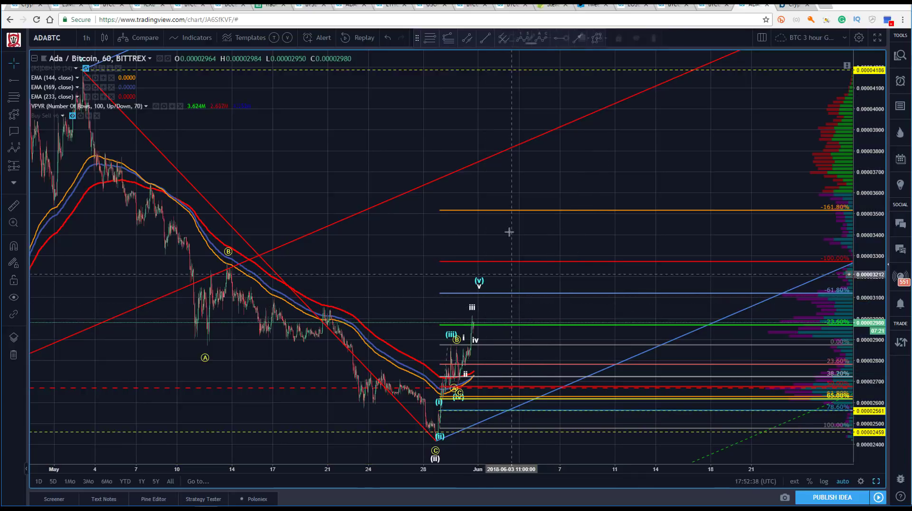
pyautogui.click(598, 38)
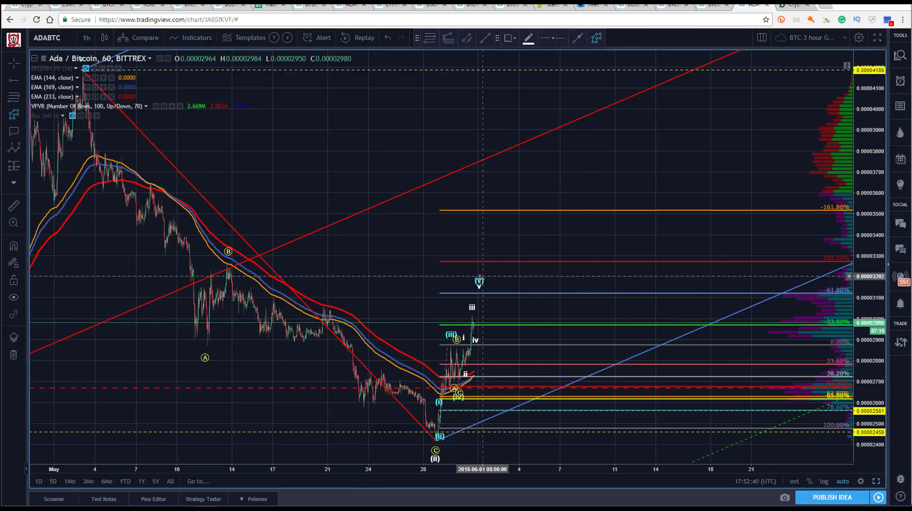
pyautogui.click(477, 292)
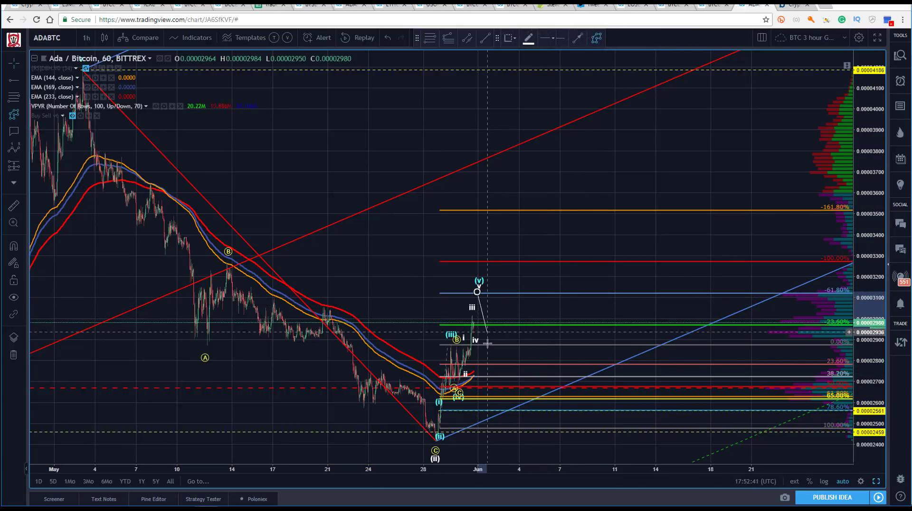
pyautogui.click(505, 325)
pyautogui.click(528, 384)
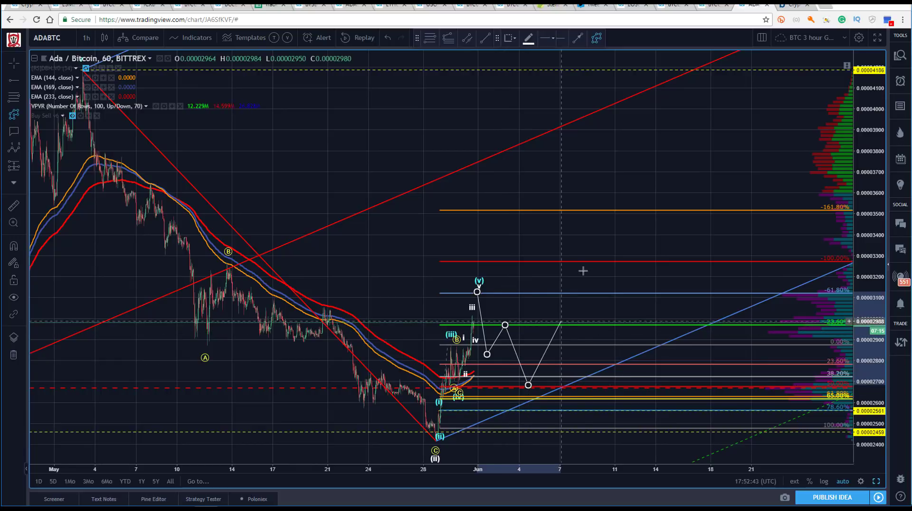
pyautogui.click(620, 97)
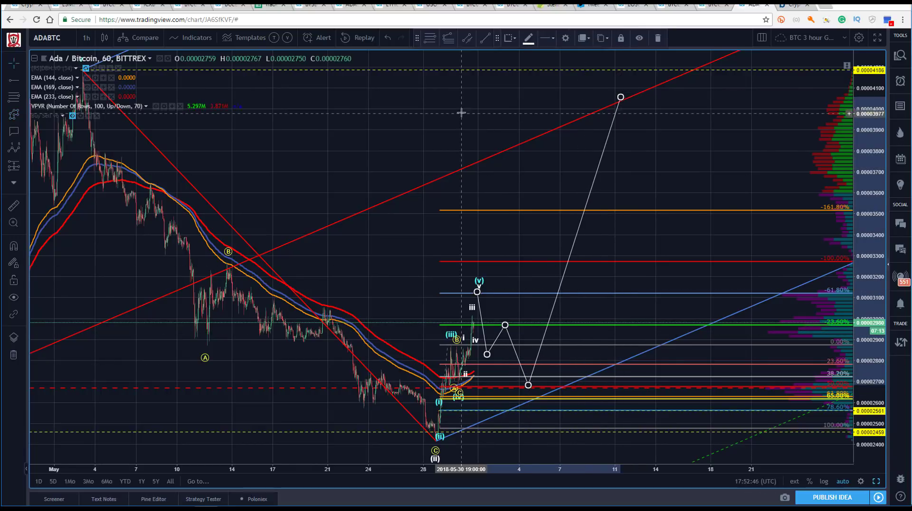
pyautogui.click(301, 172)
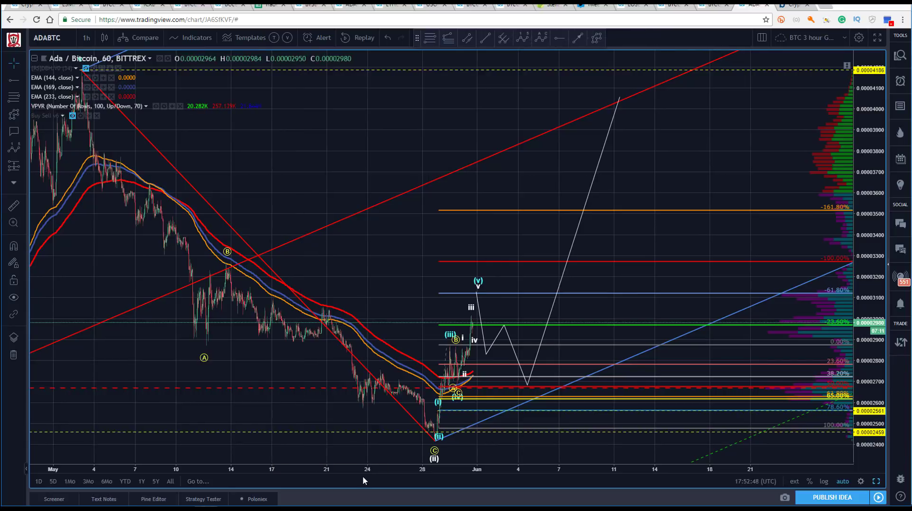
pyautogui.moveTo(360, 470); pyautogui.dragTo(201, 465)
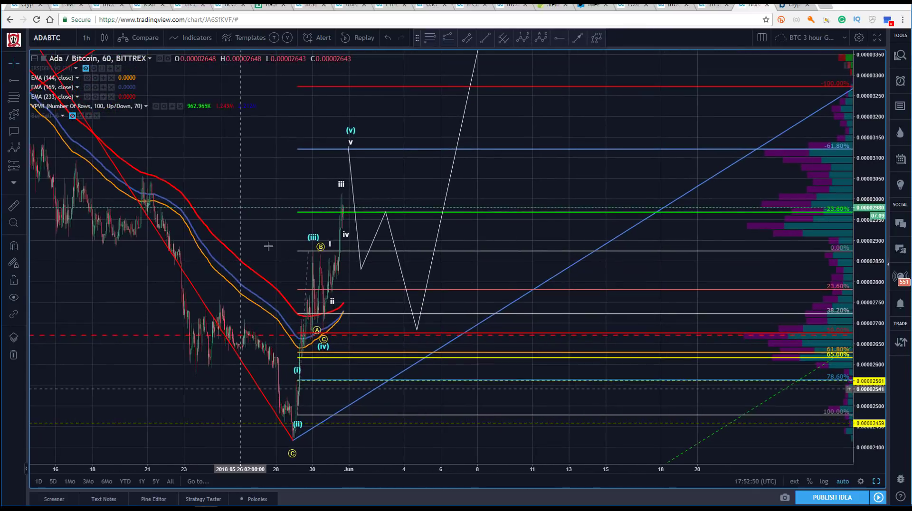
# Zoom and pan to centre the recent rally and white projection, then select the path
pyautogui.moveTo(276, 177); pyautogui.dragTo(425, 160)
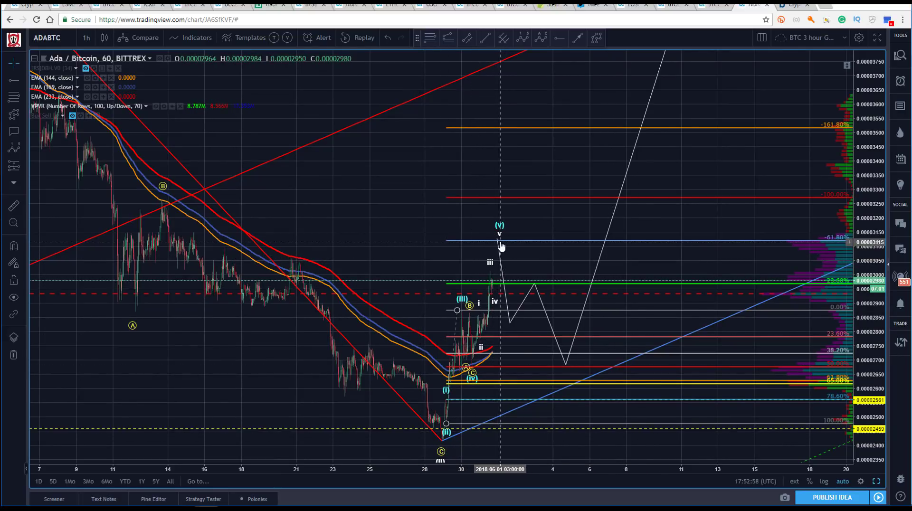
pyautogui.moveTo(368, 470); pyautogui.dragTo(267, 461)
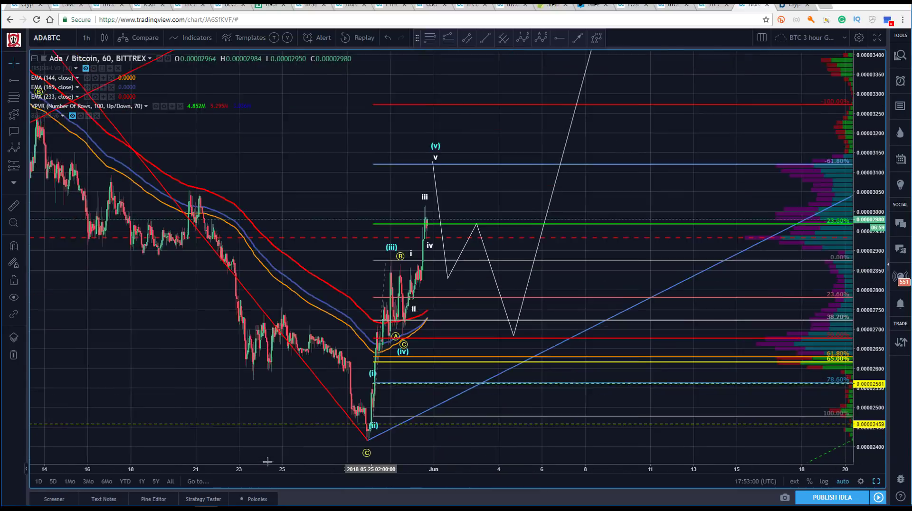
pyautogui.scroll(1, 367, 468)
pyautogui.moveTo(870, 314); pyautogui.dragTo(870, 384)
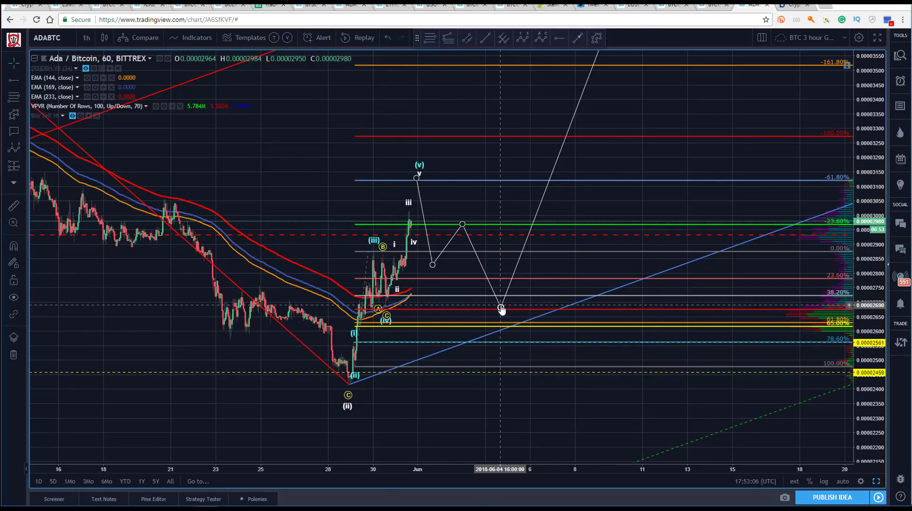
pyautogui.moveTo(320, 186); pyautogui.dragTo(355, 174)
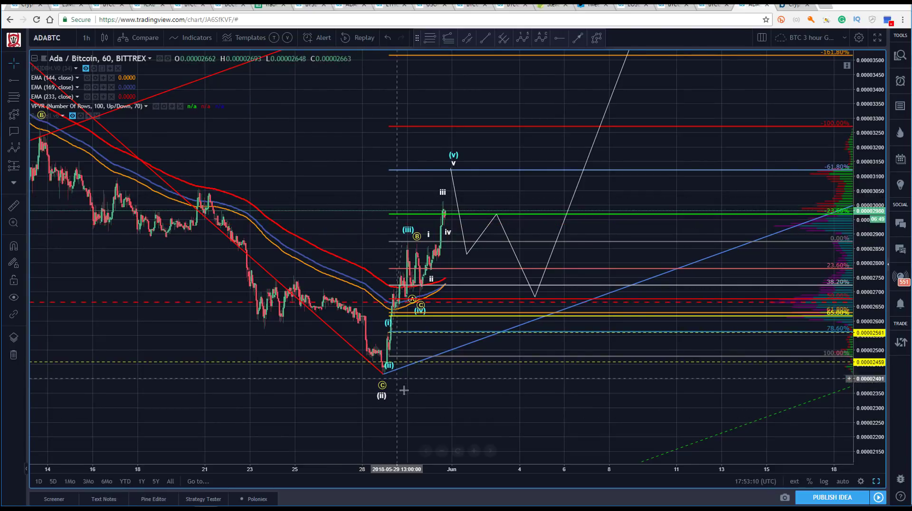
pyautogui.click(460, 185)
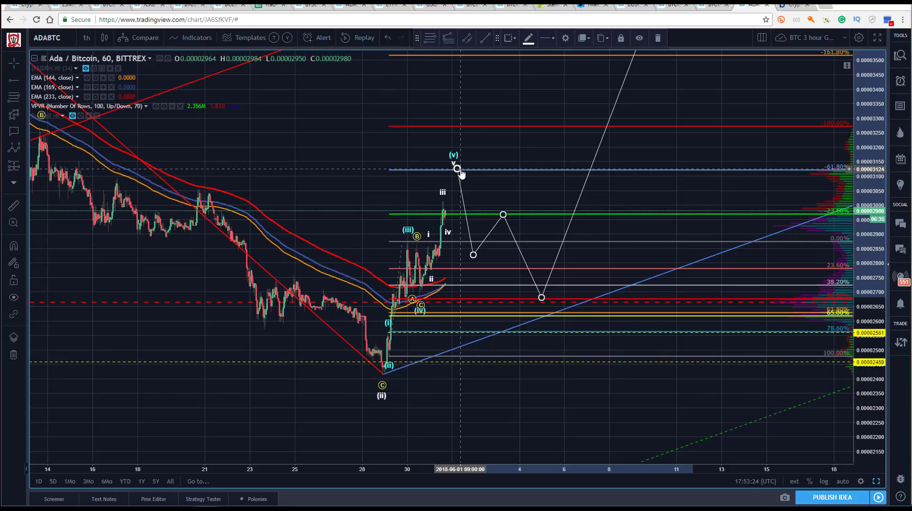
# Nudge the path's second high up-left and move its final low earlier
pyautogui.moveTo(454, 381); pyautogui.dragTo(495, 368)
pyautogui.moveTo(487, 463); pyautogui.dragTo(449, 473)
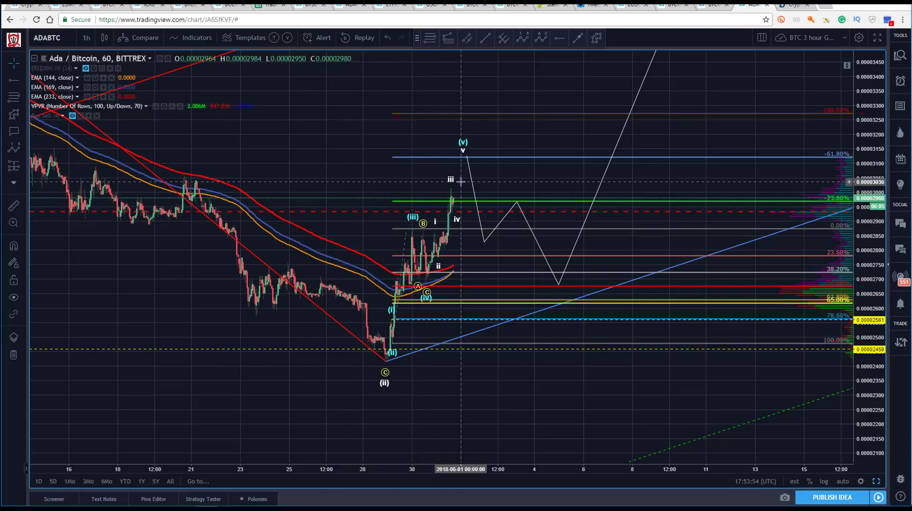
pyautogui.moveTo(416, 101); pyautogui.dragTo(451, 98)
pyautogui.moveTo(456, 471); pyautogui.dragTo(393, 470)
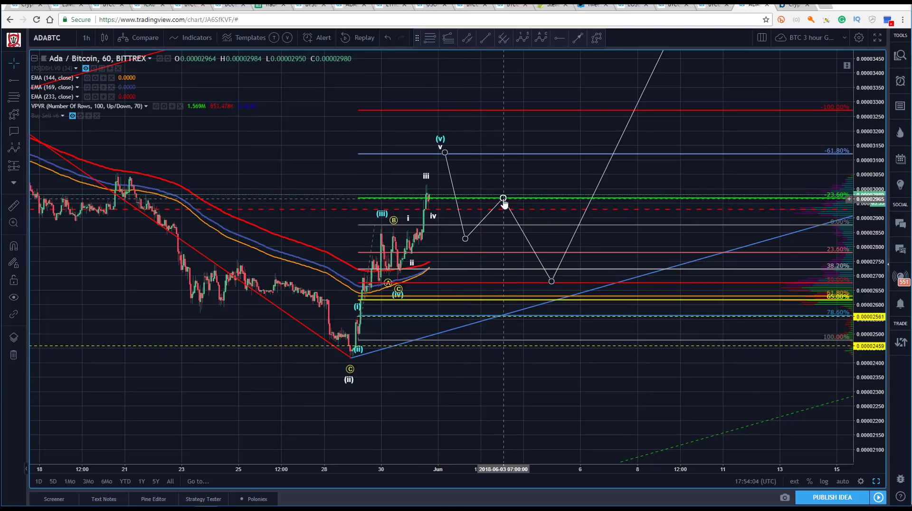
pyautogui.moveTo(503, 199); pyautogui.dragTo(499, 194)
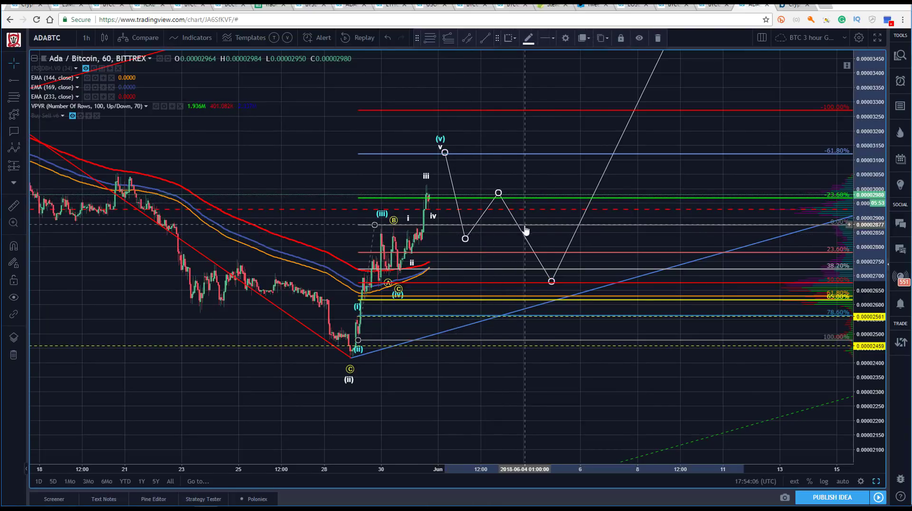
pyautogui.moveTo(551, 281); pyautogui.dragTo(540, 281)
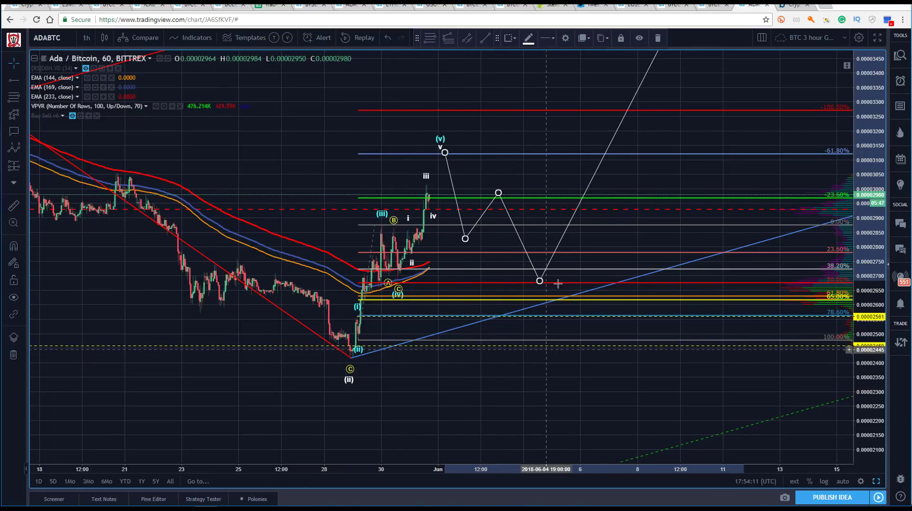
# Widen the visible price range and select the inner Elliott wave drawing
pyautogui.moveTo(542, 93); pyautogui.dragTo(552, 113)
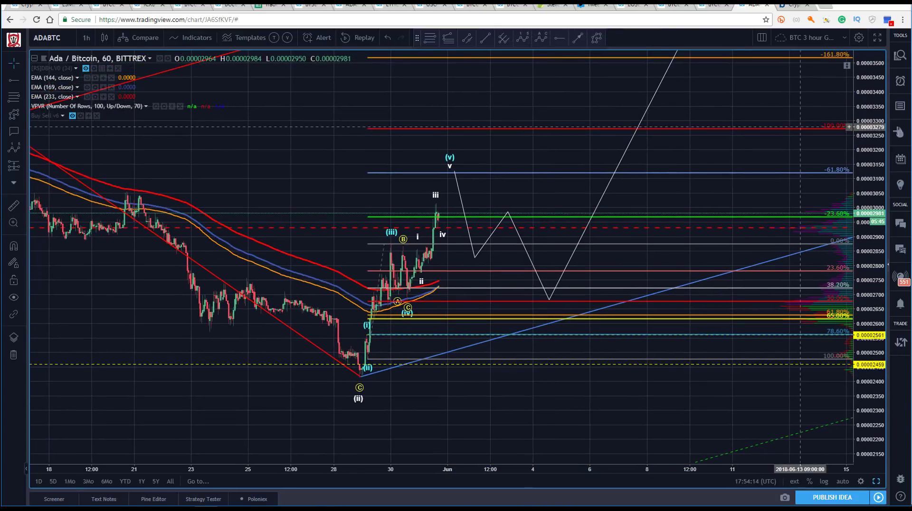
pyautogui.moveTo(872, 164); pyautogui.dragTo(874, 178)
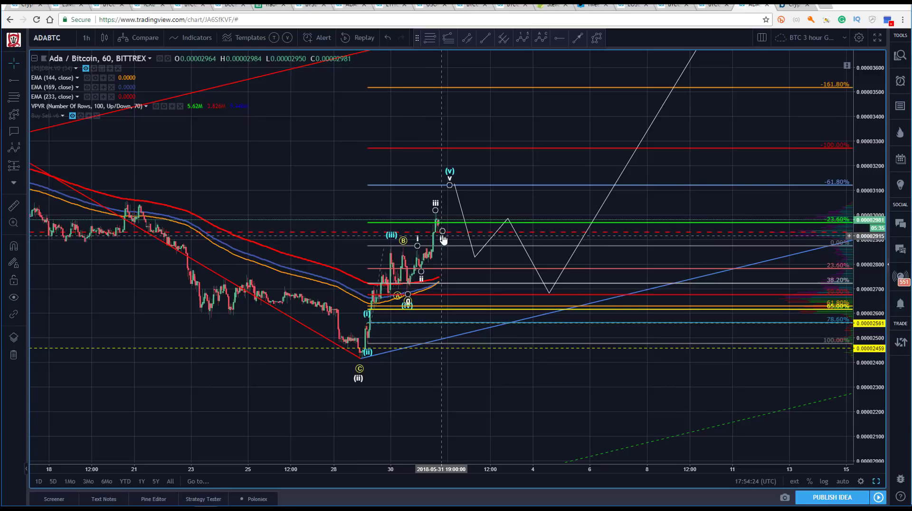
pyautogui.click(426, 254)
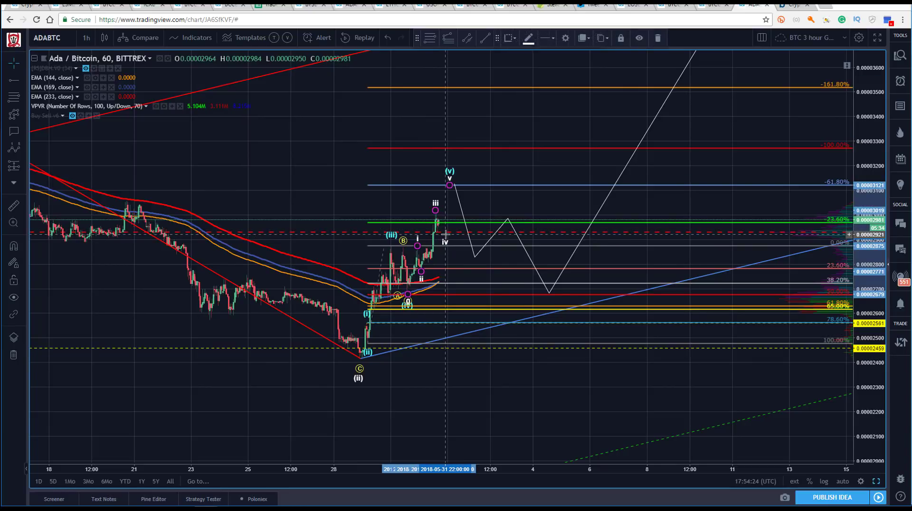
# Change the inner Elliott wave's degree to Submicro in its settings and confirm
pyautogui.click(565, 40)
pyautogui.click(455, 242)
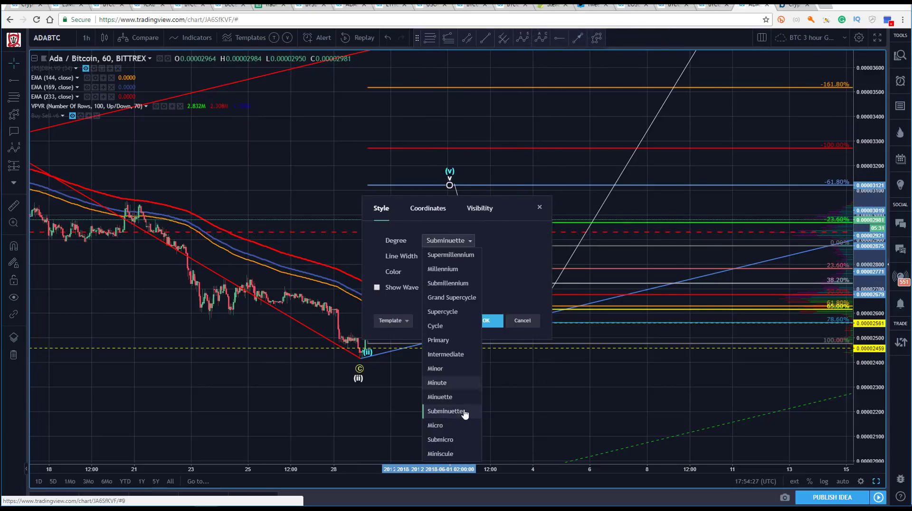
pyautogui.click(446, 438)
pyautogui.click(472, 322)
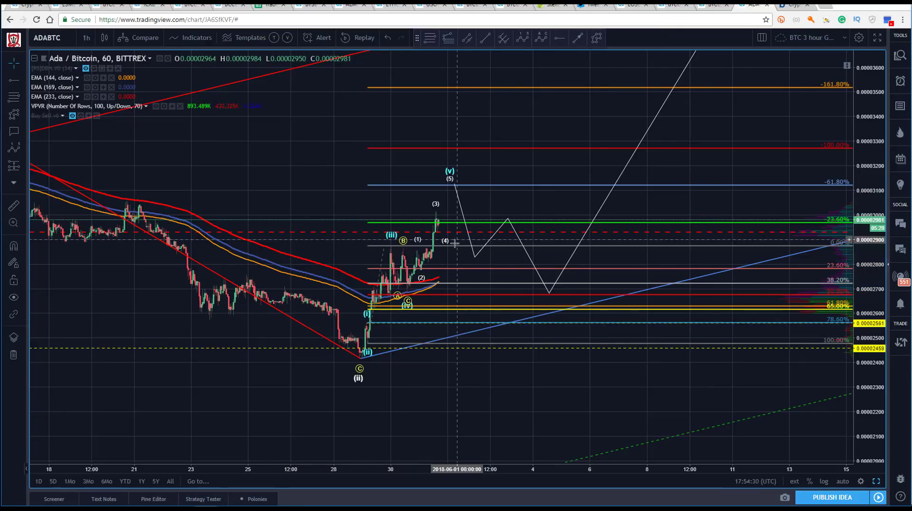
pyautogui.click(455, 186)
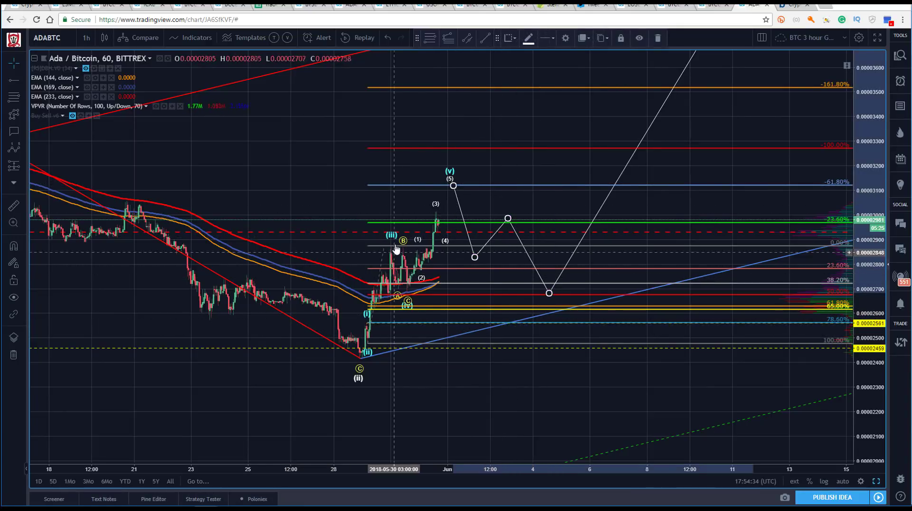
# Stretch the Fibonacci retracement from the (v) target down to the (ii) low
pyautogui.moveTo(383, 246); pyautogui.dragTo(423, 185)
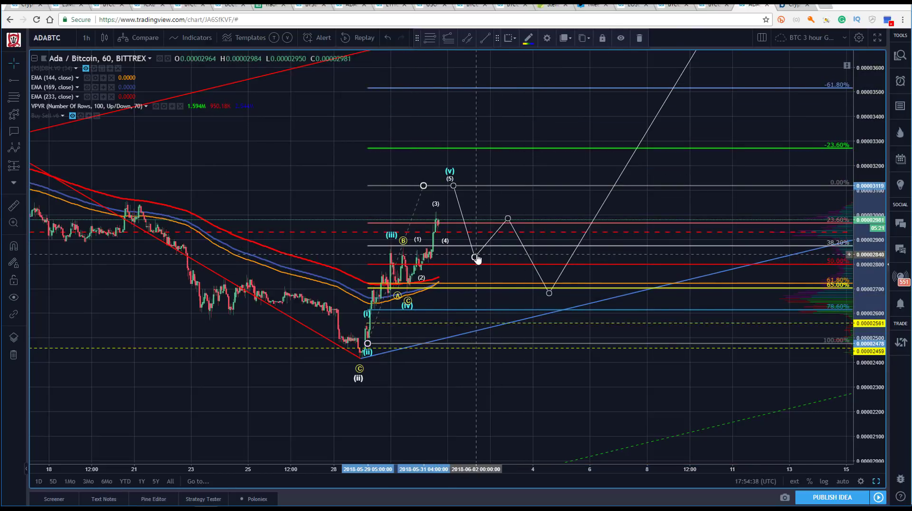
pyautogui.moveTo(477, 256); pyautogui.dragTo(478, 253)
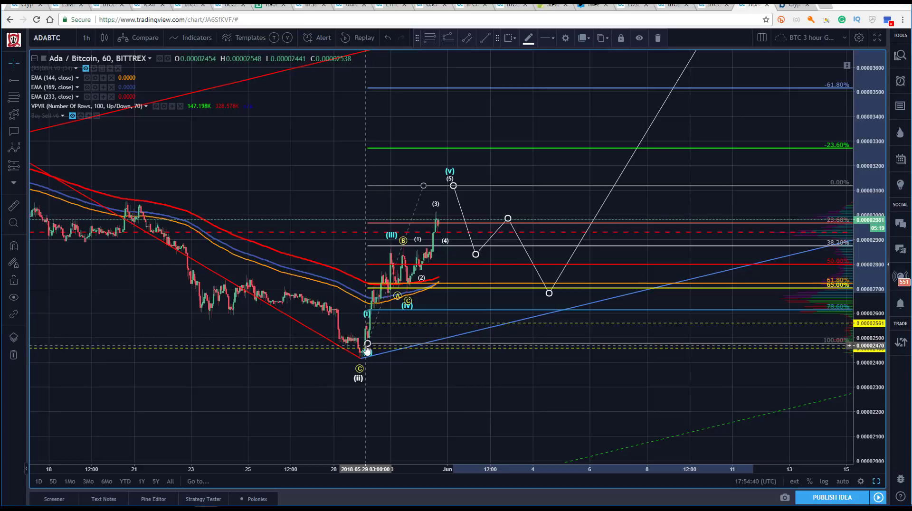
pyautogui.moveTo(367, 344); pyautogui.dragTo(360, 359)
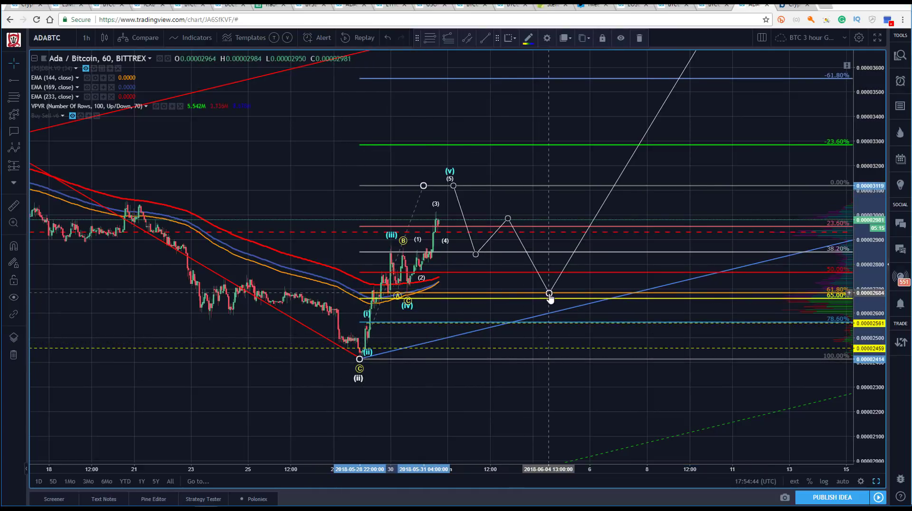
# Move the path's final low earlier and lower its second pullback from 38.2% toward 50%
pyautogui.moveTo(549, 294); pyautogui.dragTo(528, 292)
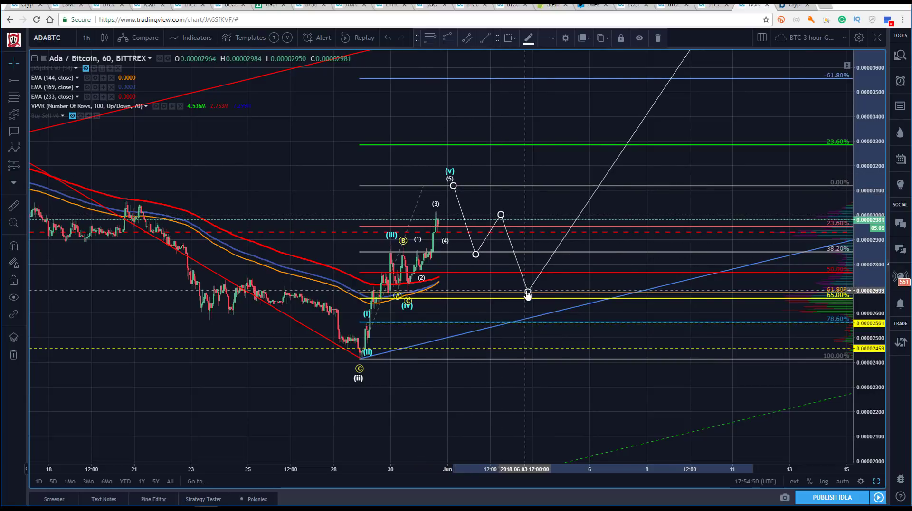
pyautogui.moveTo(528, 291); pyautogui.dragTo(521, 258)
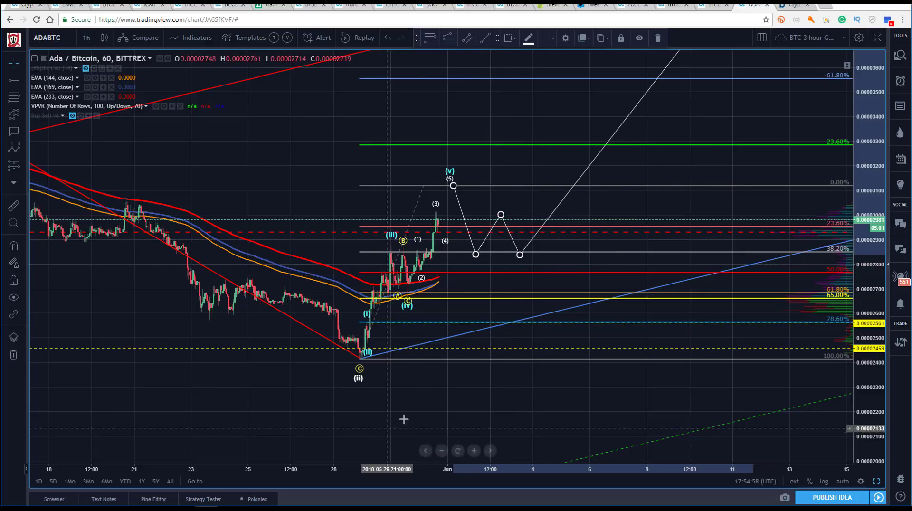
pyautogui.click(165, 167)
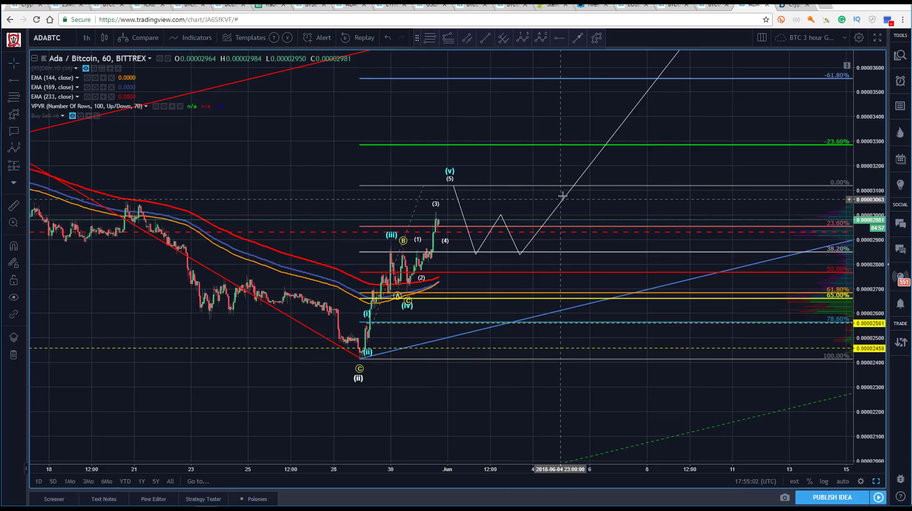
pyautogui.moveTo(521, 257); pyautogui.dragTo(524, 279)
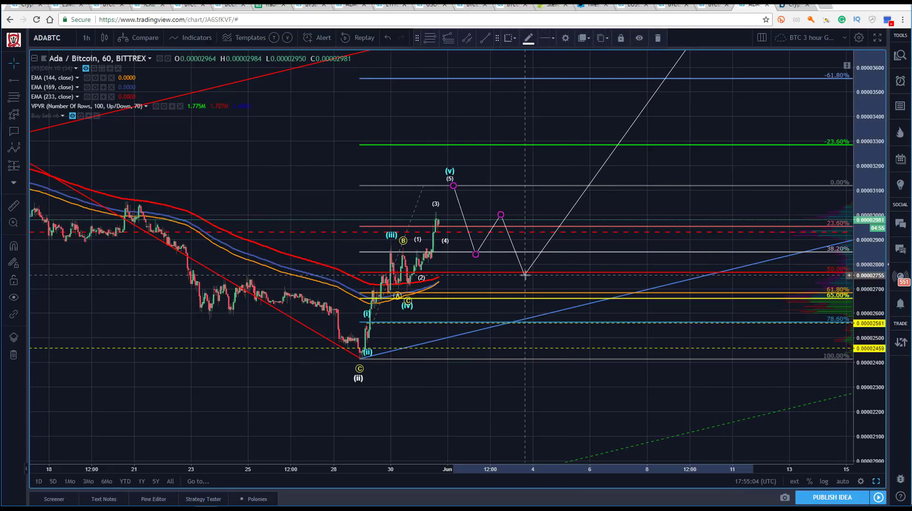
pyautogui.click(302, 179)
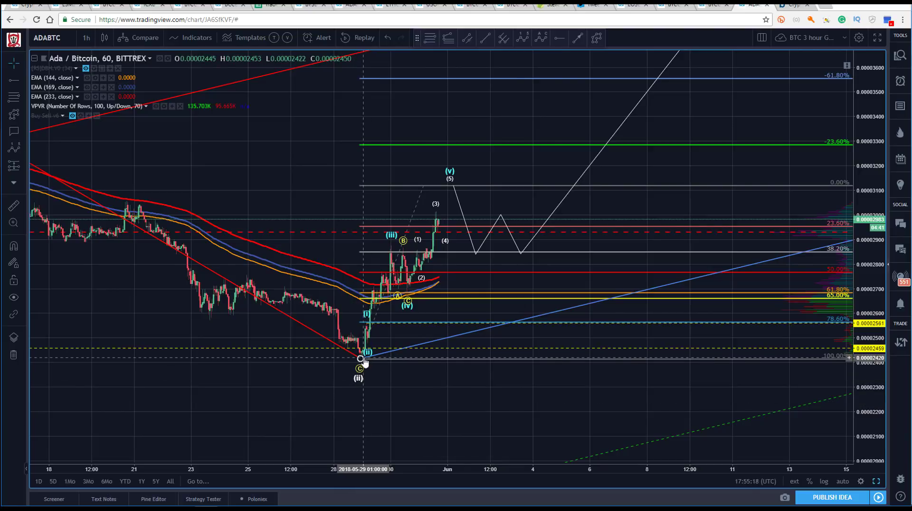
pyautogui.moveTo(522, 255); pyautogui.dragTo(524, 273)
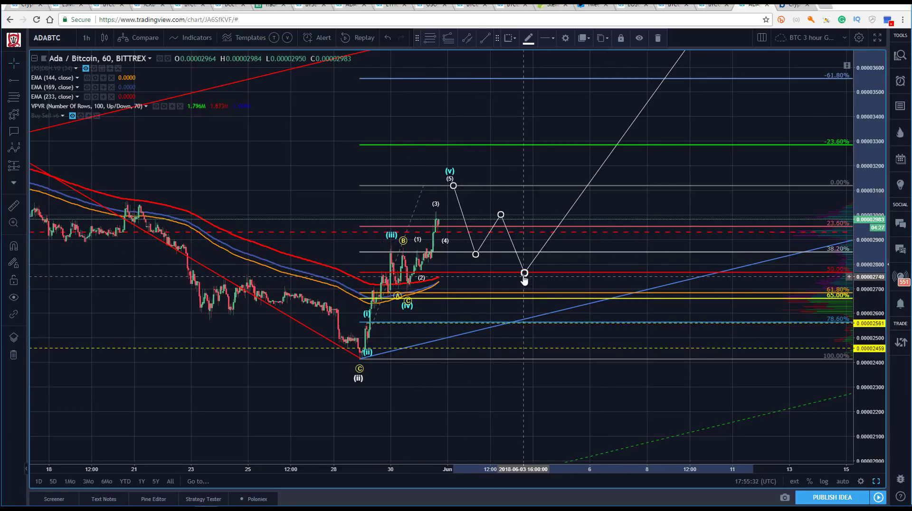
pyautogui.moveTo(524, 273); pyautogui.dragTo(532, 276)
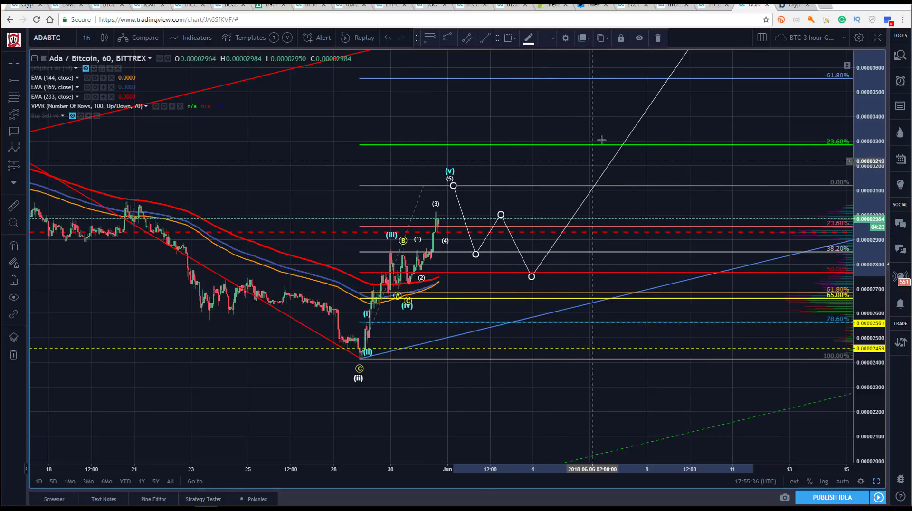
# Raise the Fibonacci top anchor slightly and zoom out the time axis
pyautogui.moveTo(315, 154); pyautogui.dragTo(359, 150)
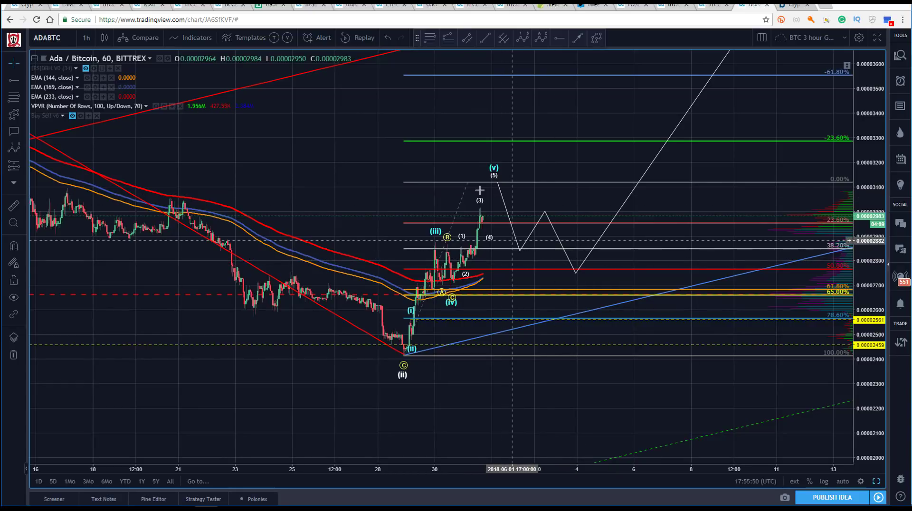
pyautogui.moveTo(467, 181); pyautogui.dragTo(476, 182)
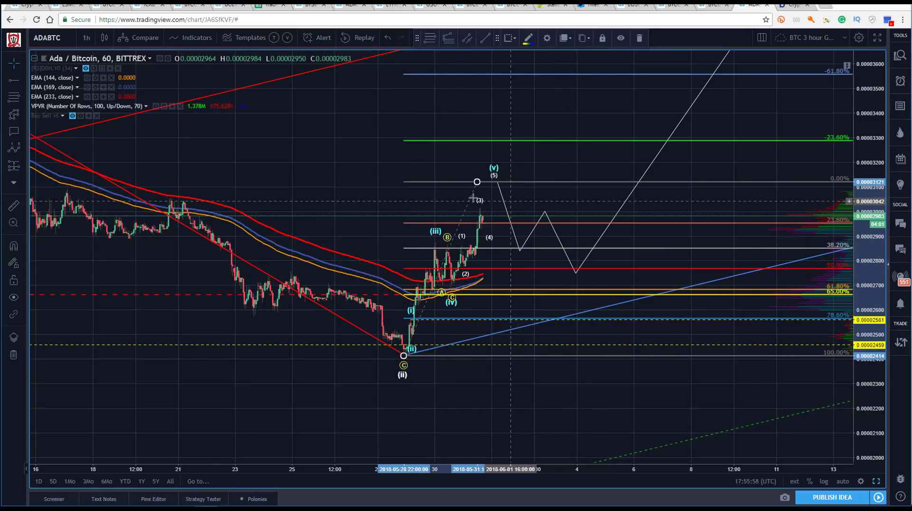
pyautogui.click(585, 264)
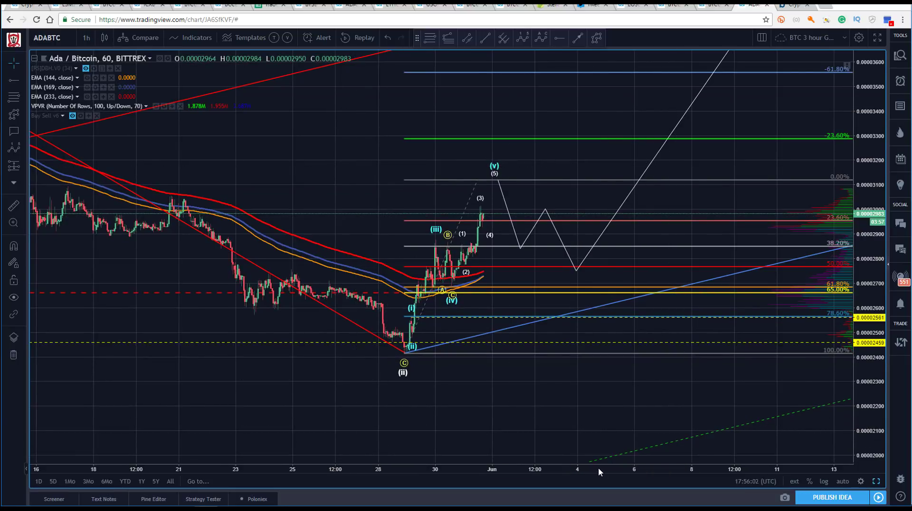
pyautogui.moveTo(597, 469); pyautogui.dragTo(669, 474)
# Try the path's second low at 38.2% and 50%, leaving it on 38.2% near 0.0000284
pyautogui.moveTo(421, 158); pyautogui.dragTo(304, 230)
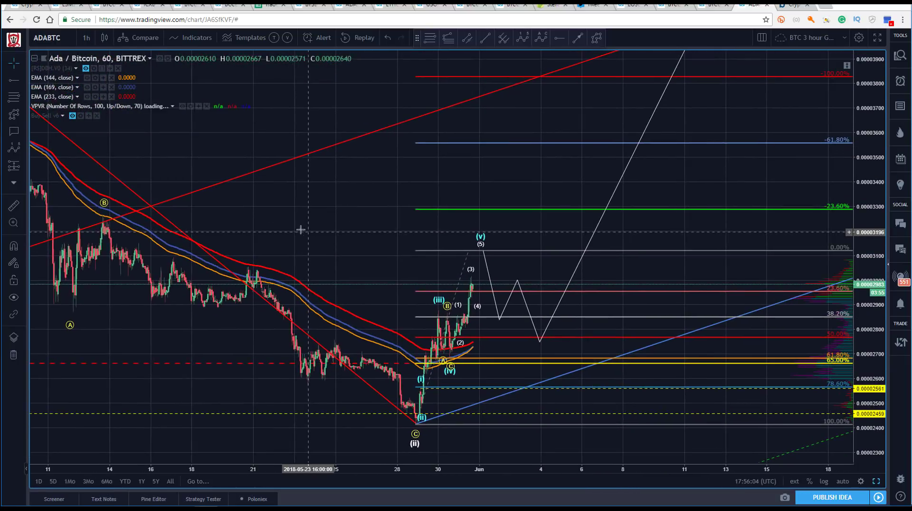
pyautogui.moveTo(871, 106); pyautogui.dragTo(869, 171)
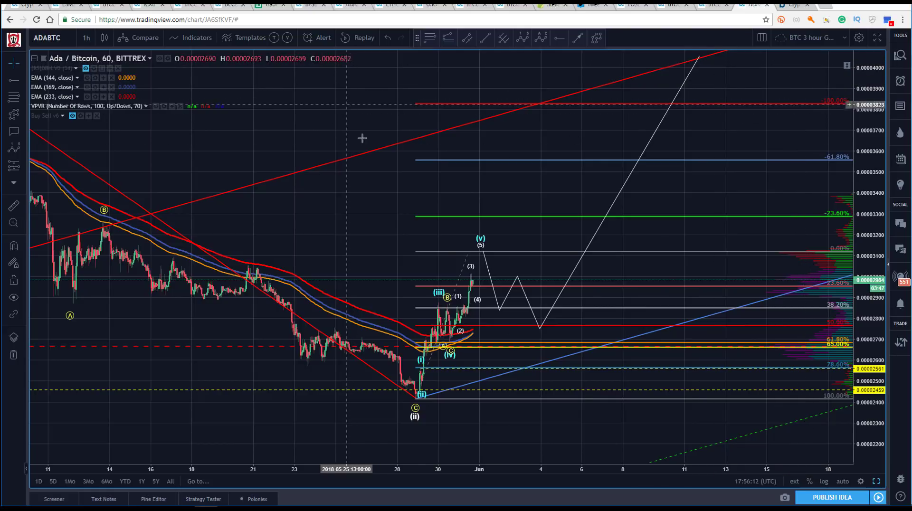
pyautogui.moveTo(339, 121); pyautogui.dragTo(333, 105)
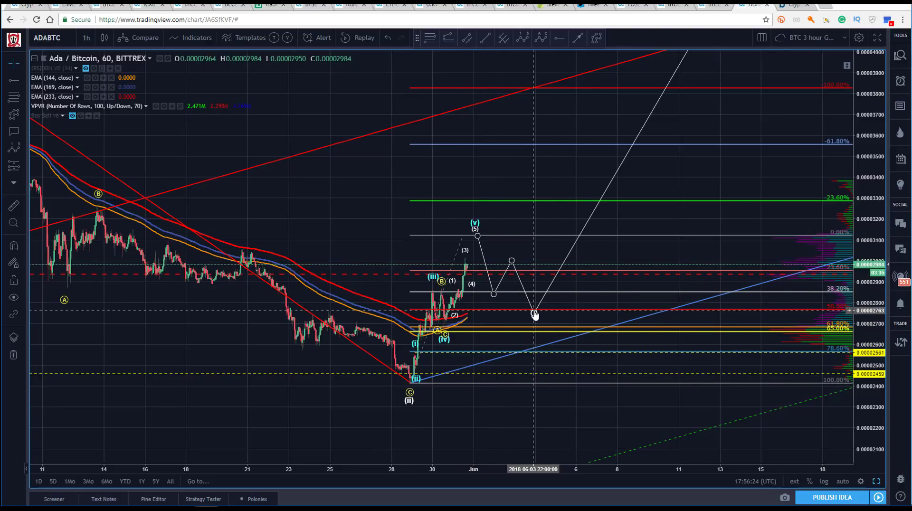
pyautogui.moveTo(534, 315); pyautogui.dragTo(531, 292)
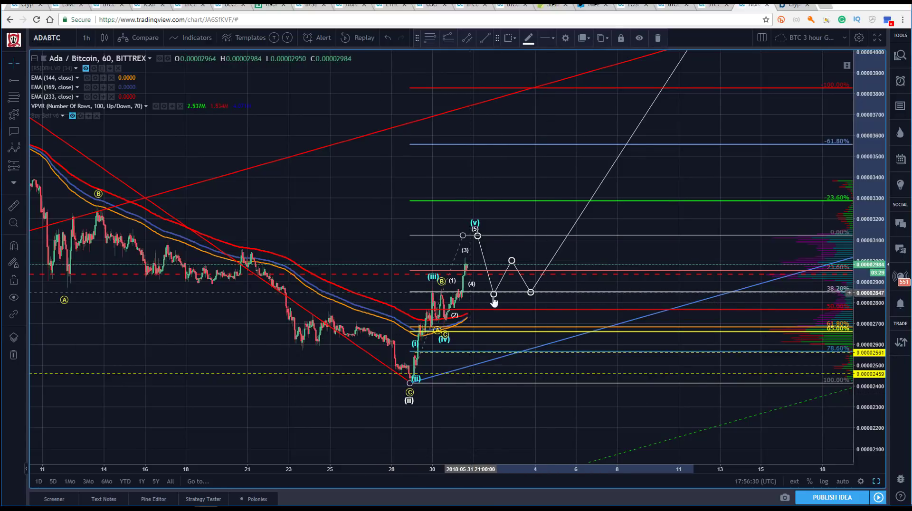
pyautogui.moveTo(529, 294); pyautogui.dragTo(527, 309)
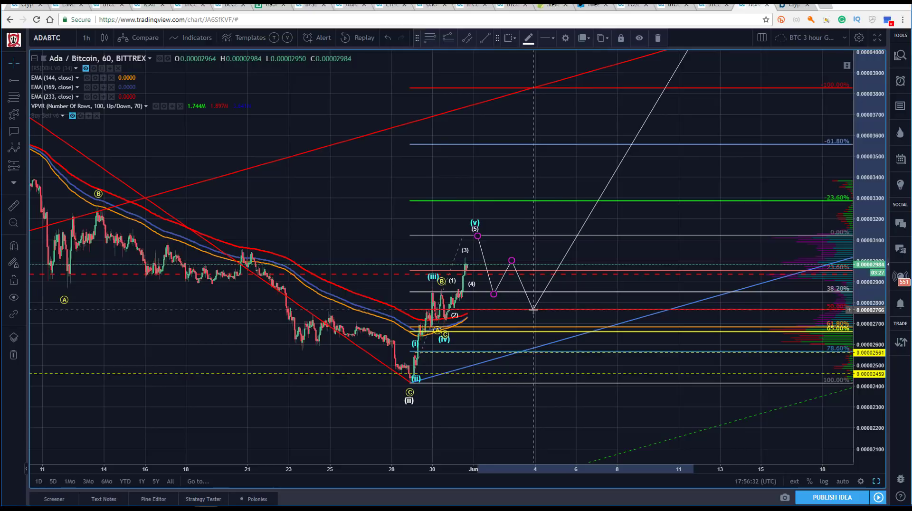
pyautogui.click(346, 230)
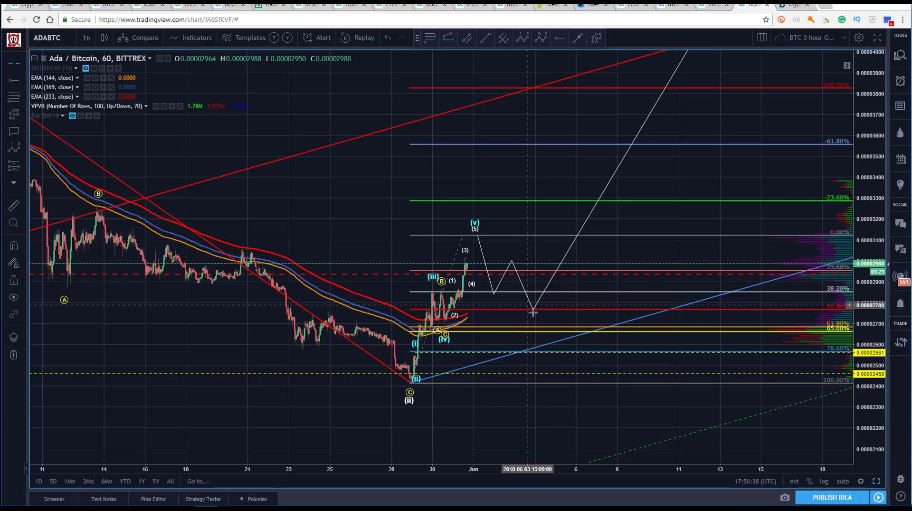
pyautogui.moveTo(533, 311); pyautogui.dragTo(531, 298)
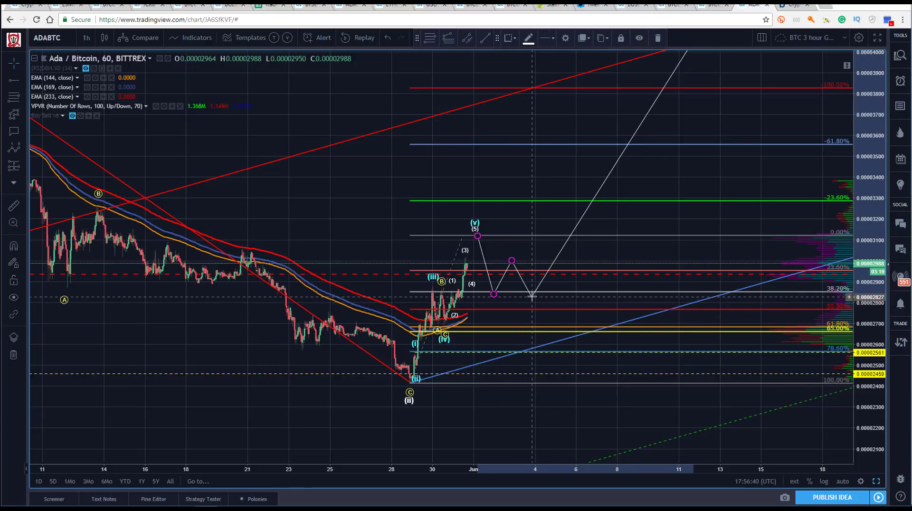
pyautogui.click(369, 206)
# Zoom out the time and price axes to show the earlier wave iii–v rally
pyautogui.moveTo(358, 470); pyautogui.dragTo(535, 458)
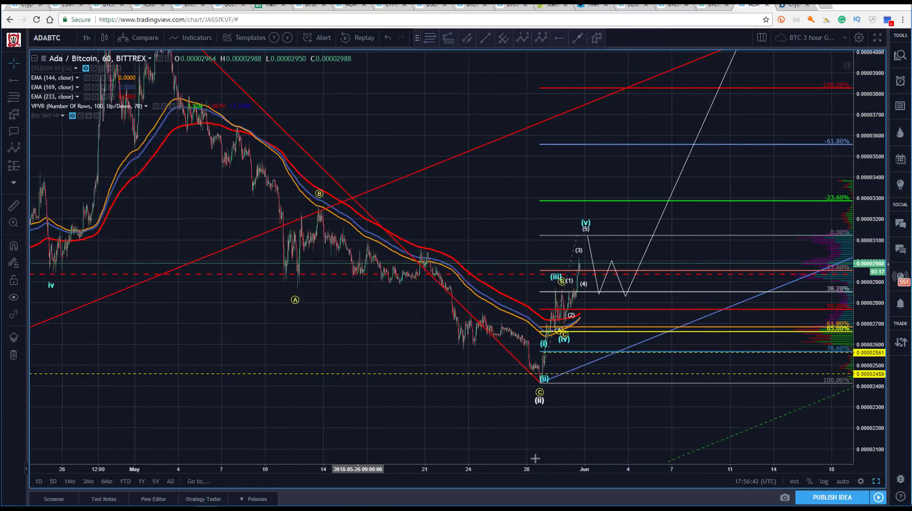
pyautogui.scroll(-3, 539, 421)
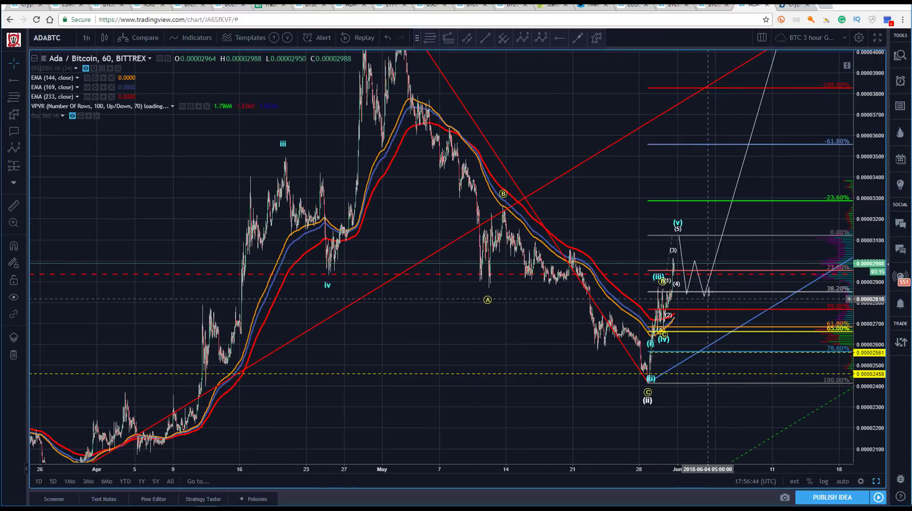
pyautogui.moveTo(392, 312); pyautogui.dragTo(277, 313)
pyautogui.moveTo(860, 166); pyautogui.dragTo(872, 261)
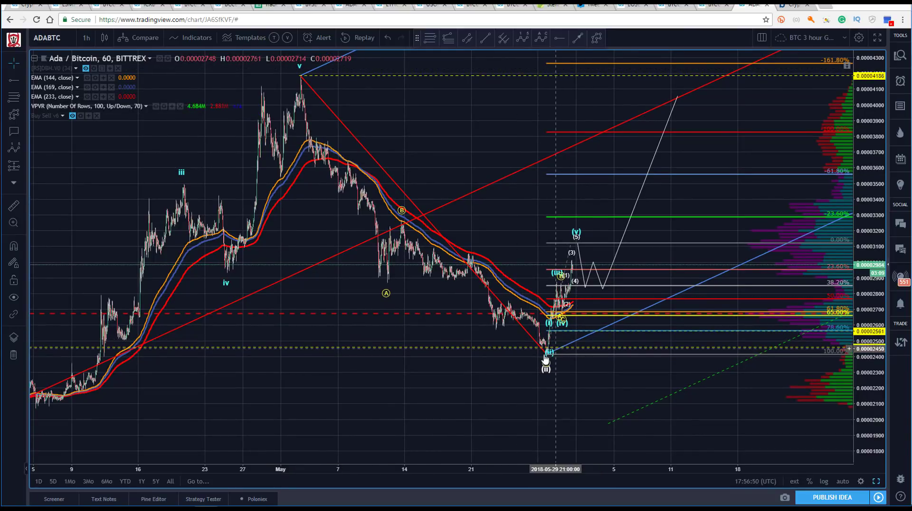
# Lower the projected path's second low to the 50% level near 0.0000277
pyautogui.click(602, 288)
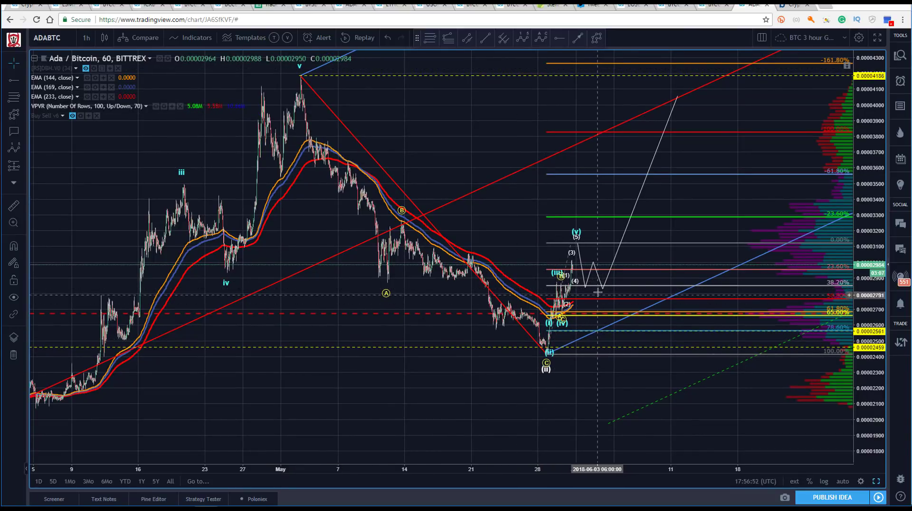
pyautogui.moveTo(474, 117); pyautogui.dragTo(460, 134)
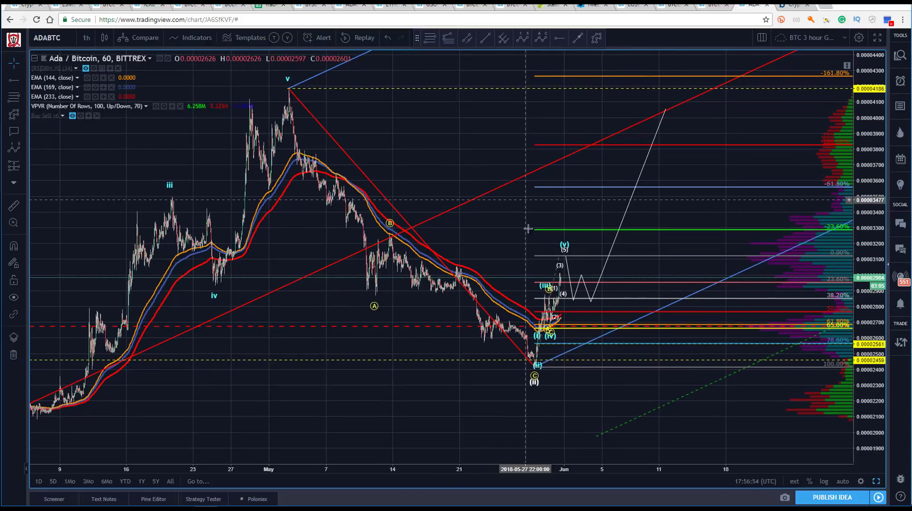
pyautogui.click(563, 256)
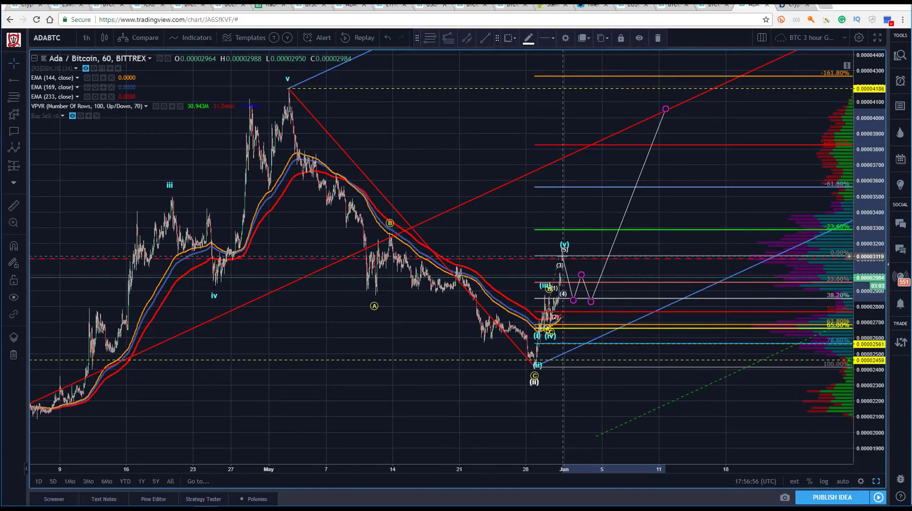
pyautogui.moveTo(594, 303); pyautogui.dragTo(595, 315)
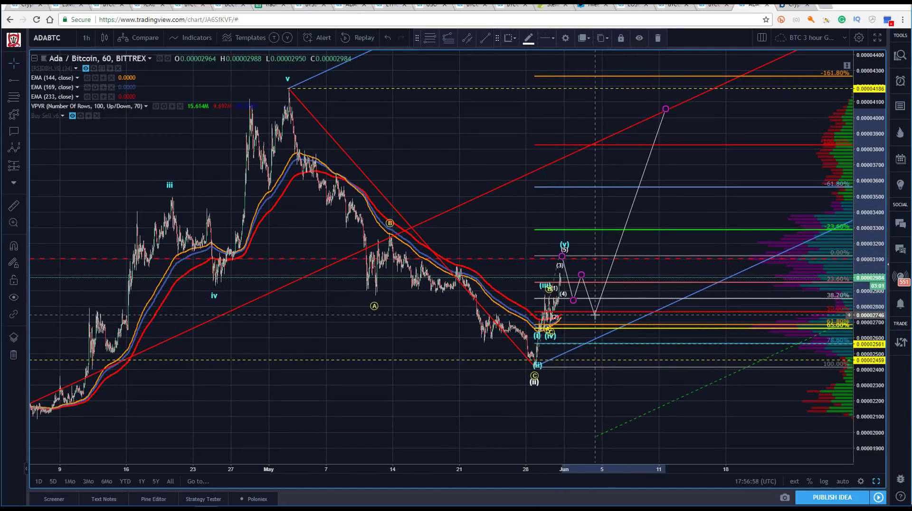
pyautogui.click(454, 145)
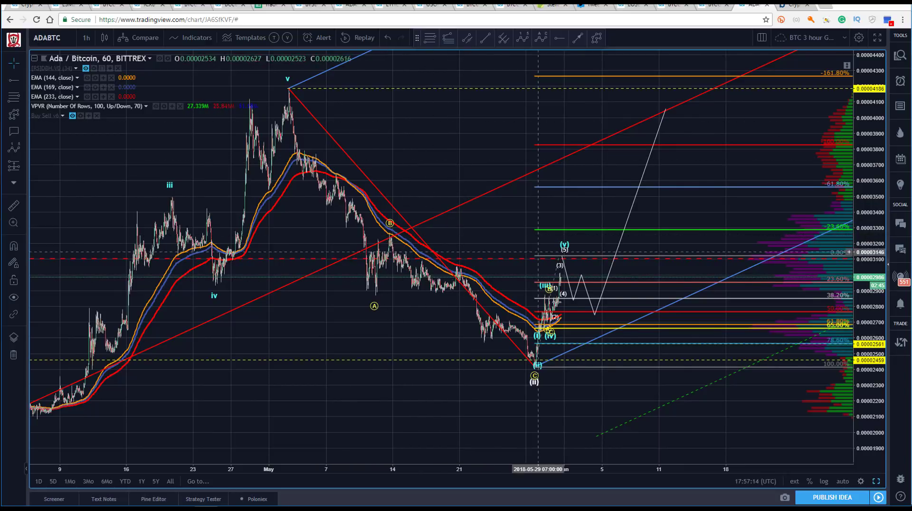
# Shift the projected path slightly right and test pulling its low far down, then back near 50%
pyautogui.moveTo(573, 297); pyautogui.dragTo(580, 297)
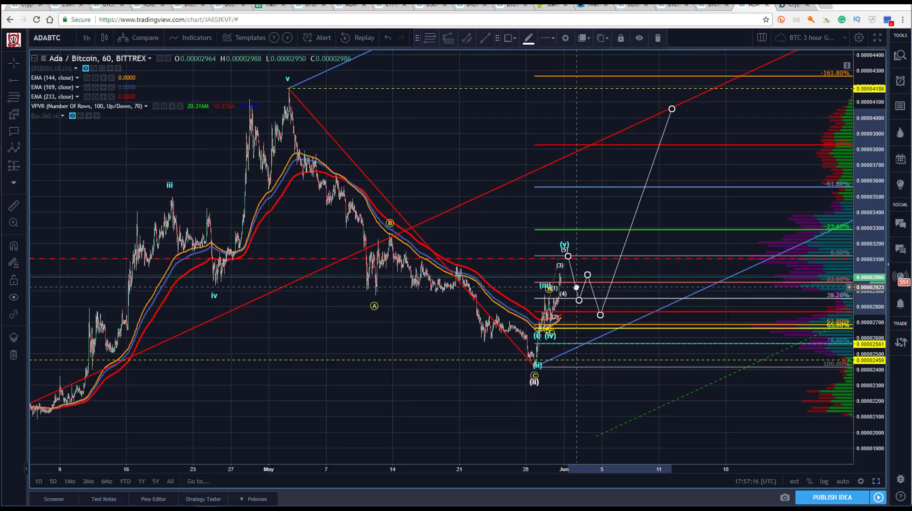
pyautogui.click(462, 154)
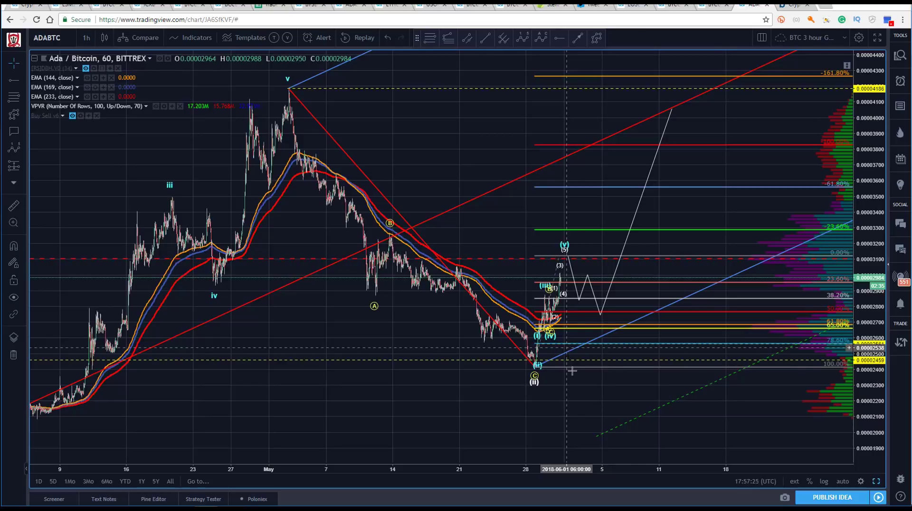
pyautogui.moveTo(384, 113); pyautogui.dragTo(363, 110)
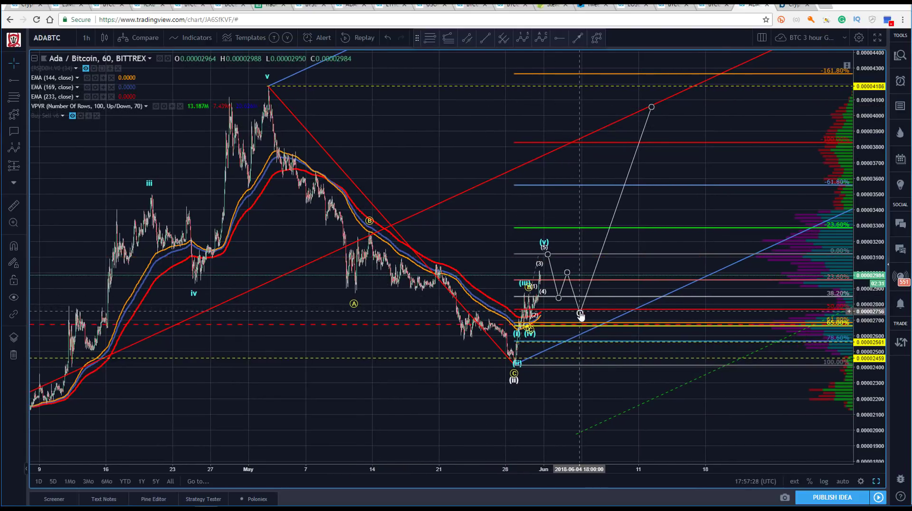
pyautogui.moveTo(580, 314); pyautogui.dragTo(621, 439)
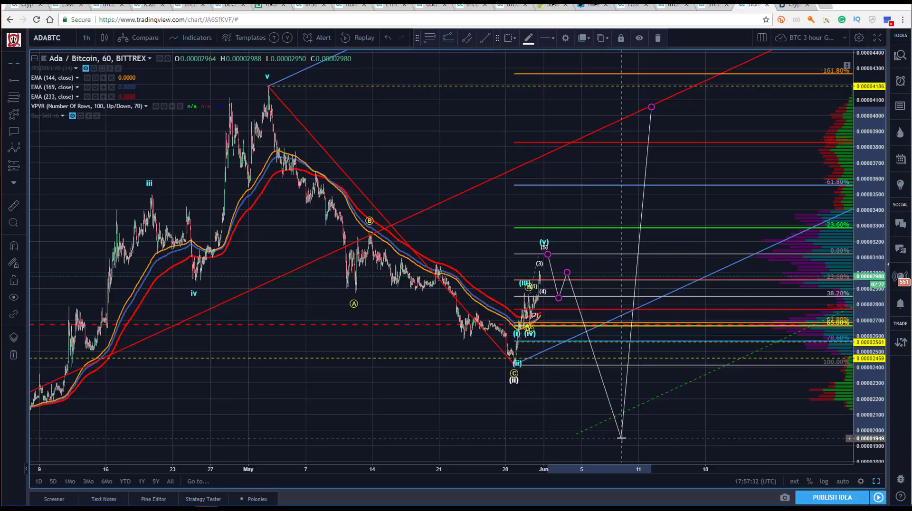
pyautogui.moveTo(621, 439); pyautogui.dragTo(582, 320)
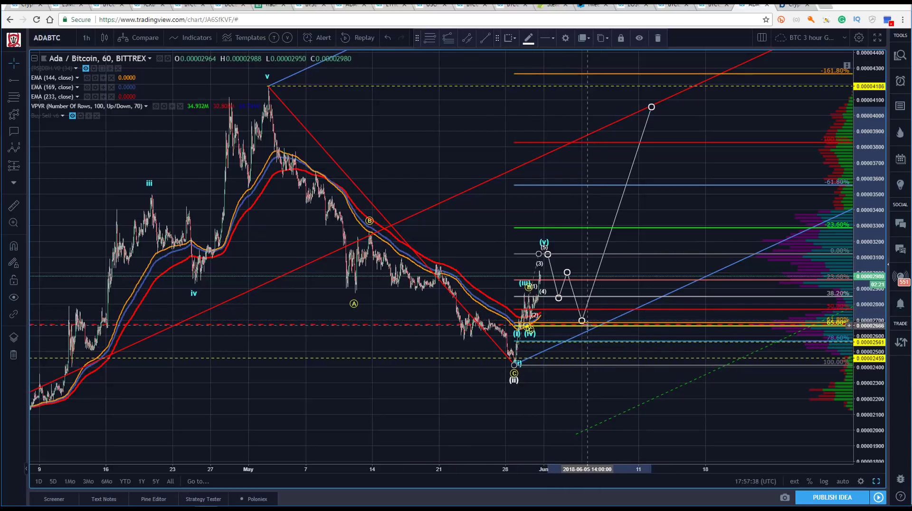
pyautogui.click(583, 435)
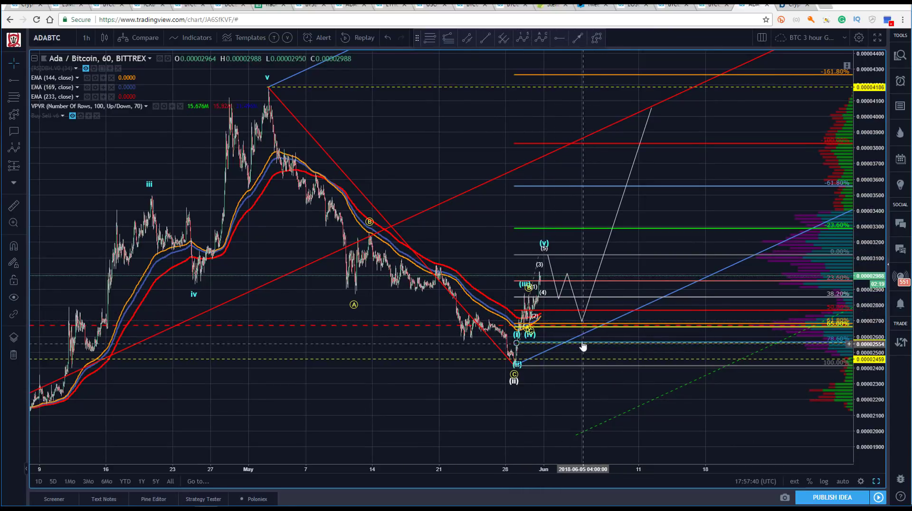
# Drop the path's second low onto the 61.8% Fibonacci level
pyautogui.moveTo(330, 407); pyautogui.dragTo(380, 414)
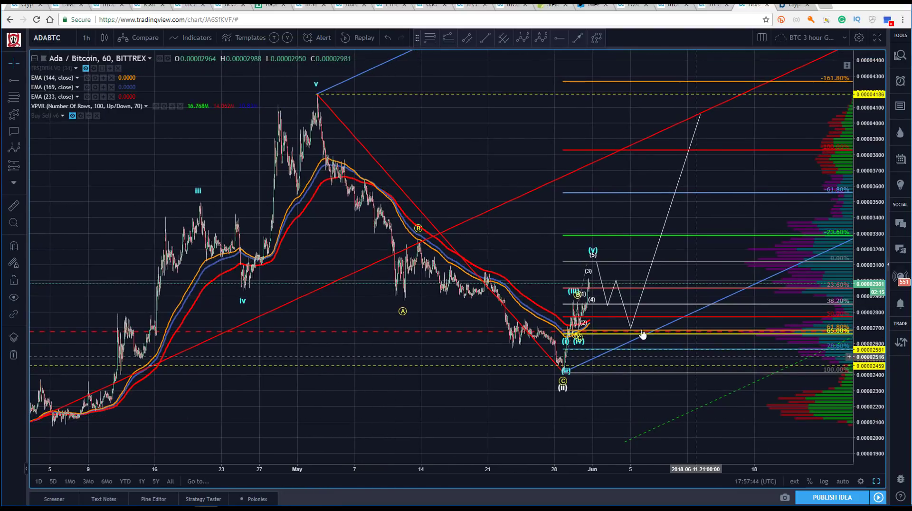
pyautogui.moveTo(630, 328); pyautogui.dragTo(633, 338)
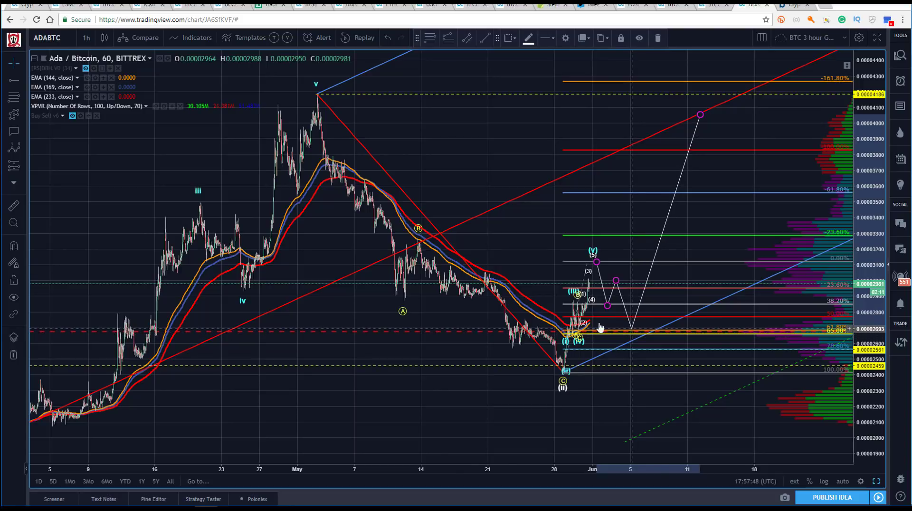
pyautogui.moveTo(438, 134); pyautogui.dragTo(392, 136)
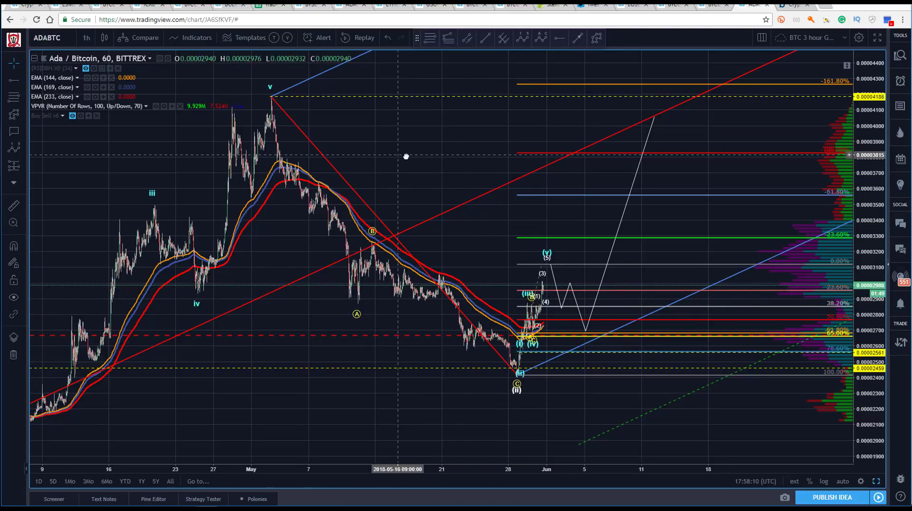
pyautogui.moveTo(401, 156); pyautogui.dragTo(423, 157)
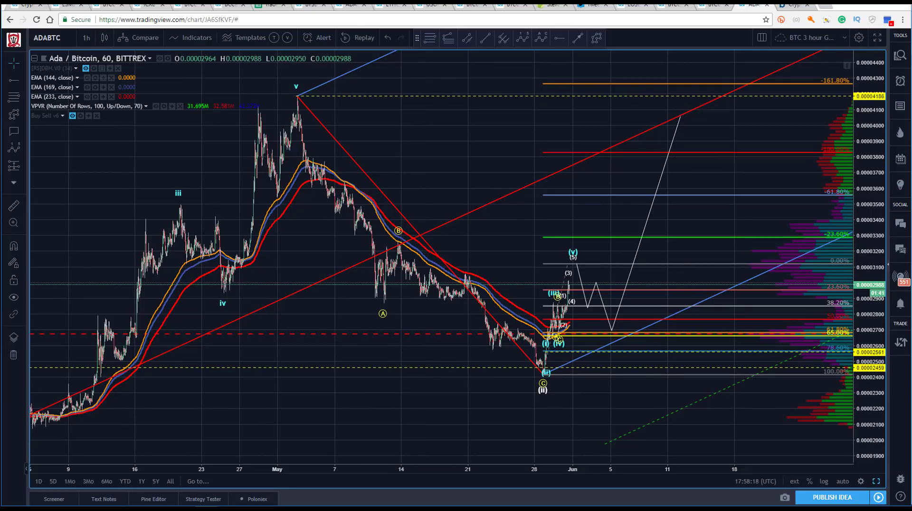
pyautogui.moveTo(448, 131); pyautogui.dragTo(434, 127)
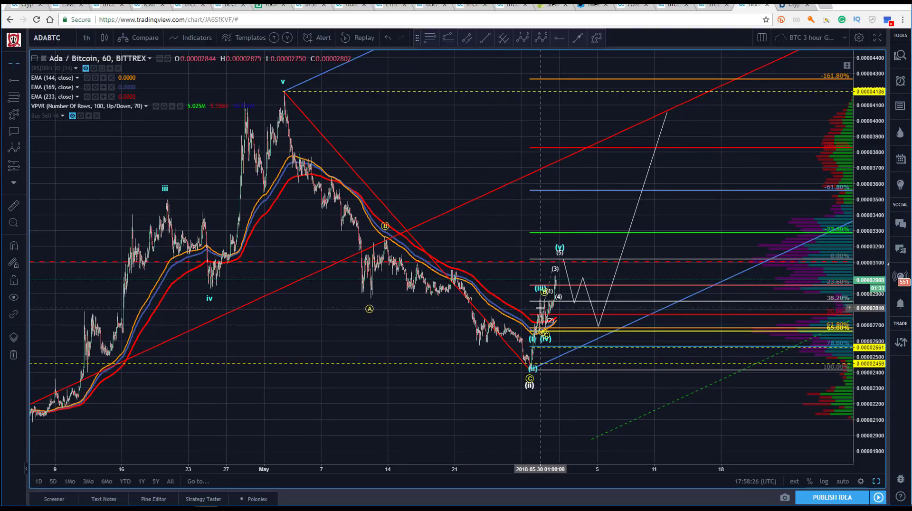
pyautogui.moveTo(457, 172)
pyautogui.mouseDown()
pyautogui.moveTo(425, 170)
pyautogui.moveTo(454, 159)
pyautogui.mouseUp()
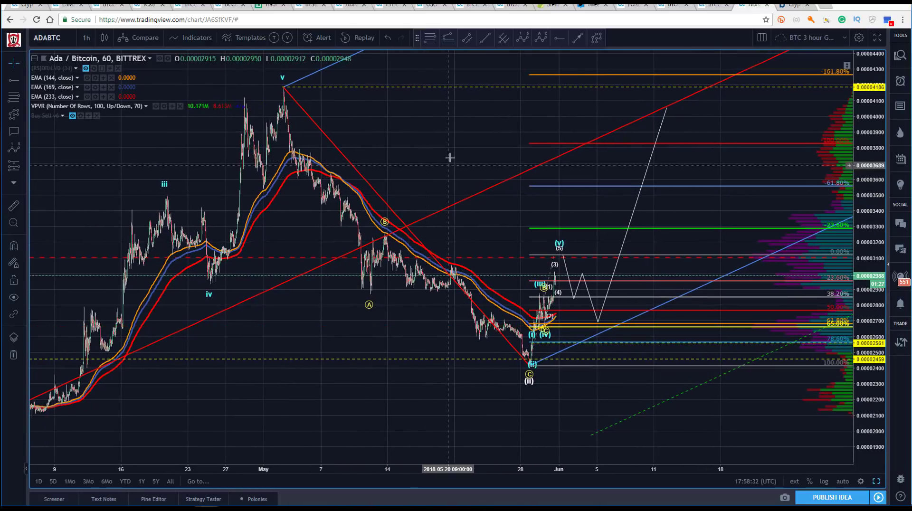
pyautogui.moveTo(444, 153); pyautogui.dragTo(377, 159)
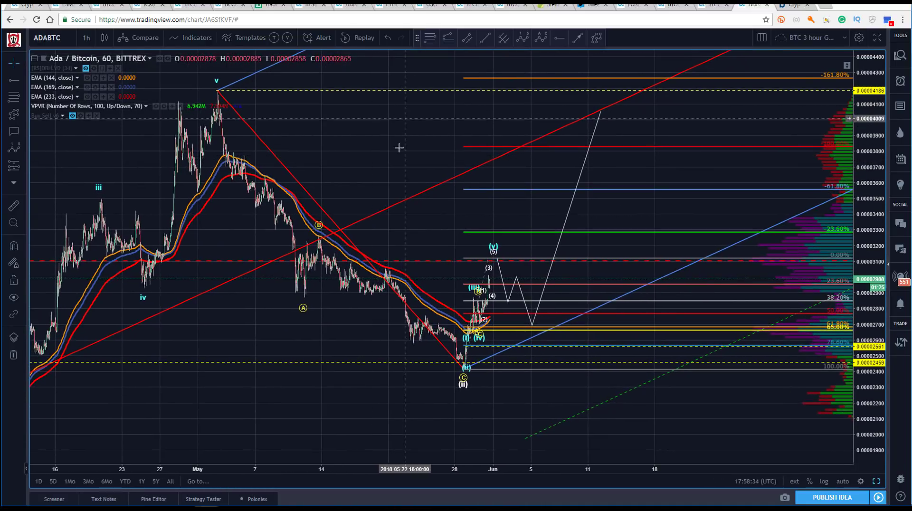
pyautogui.moveTo(416, 125); pyautogui.dragTo(406, 123)
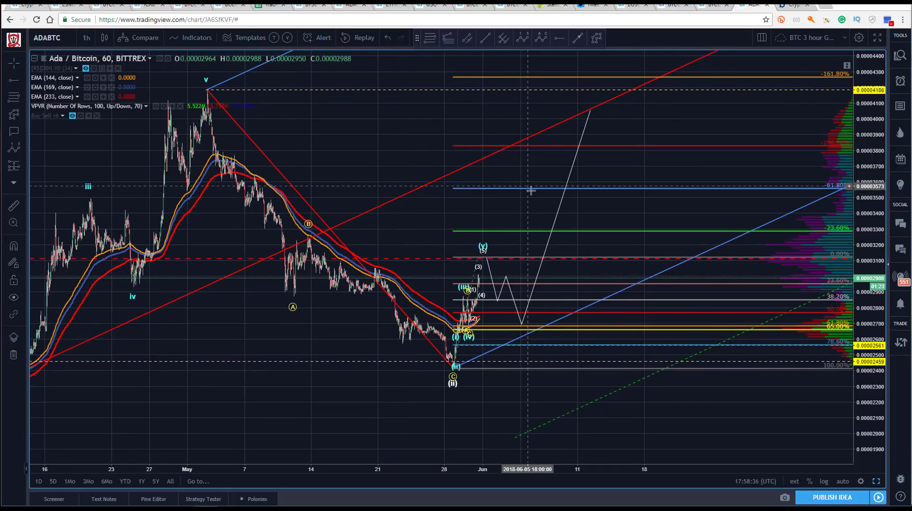